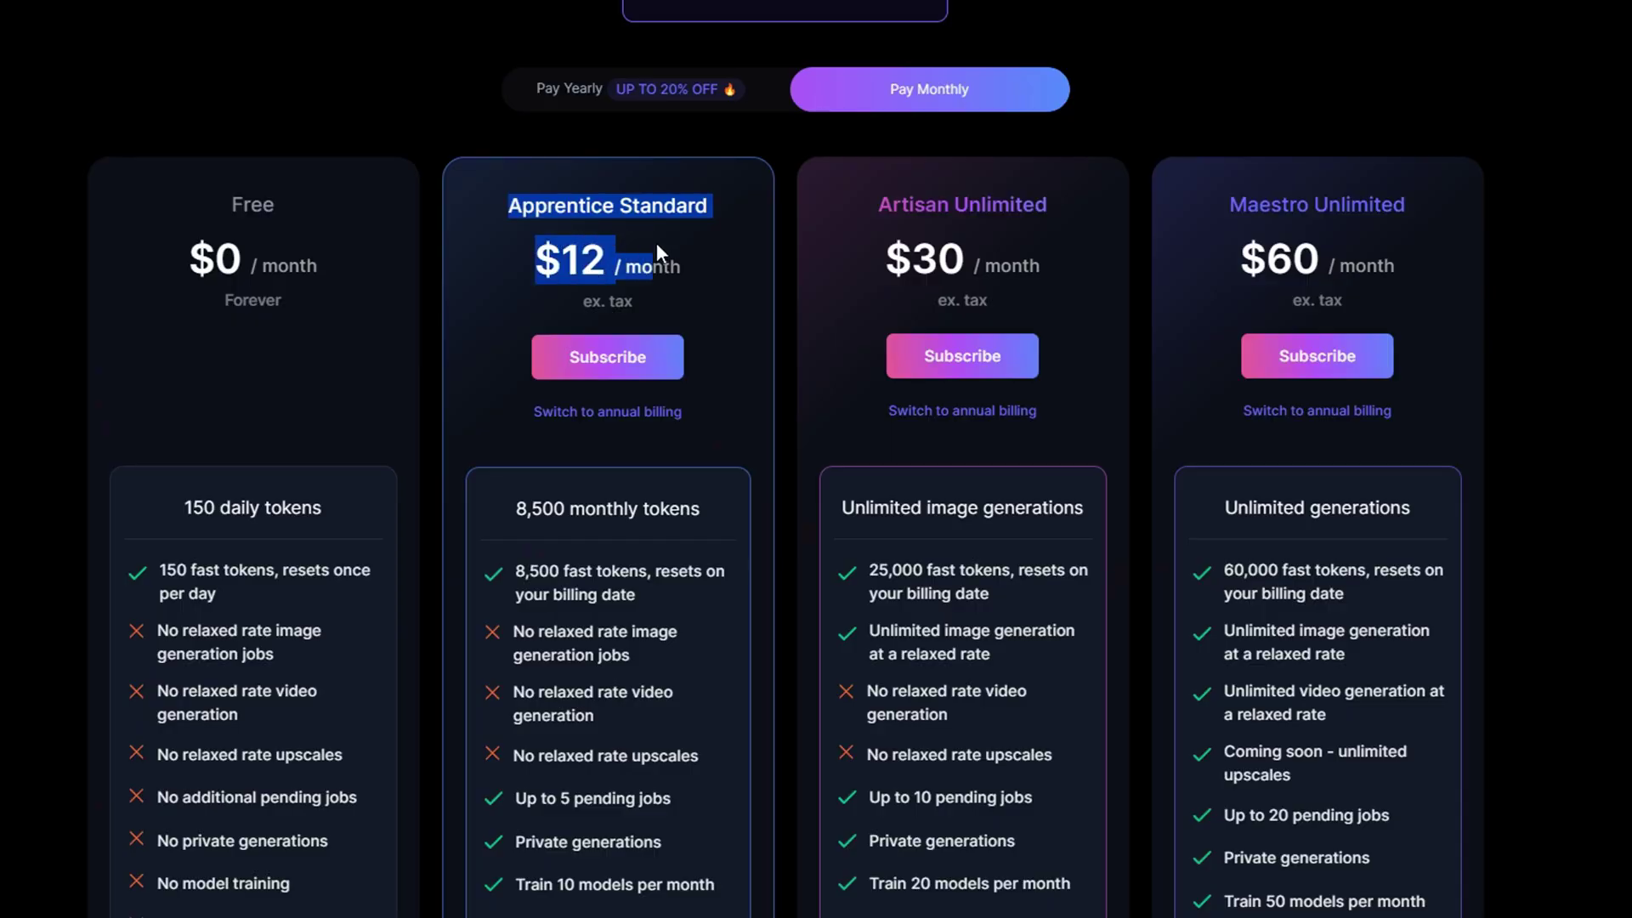
- Review the price and features of the Apprentice Standard monthly plan
drag(657, 253, 695, 266)
click(710, 259)
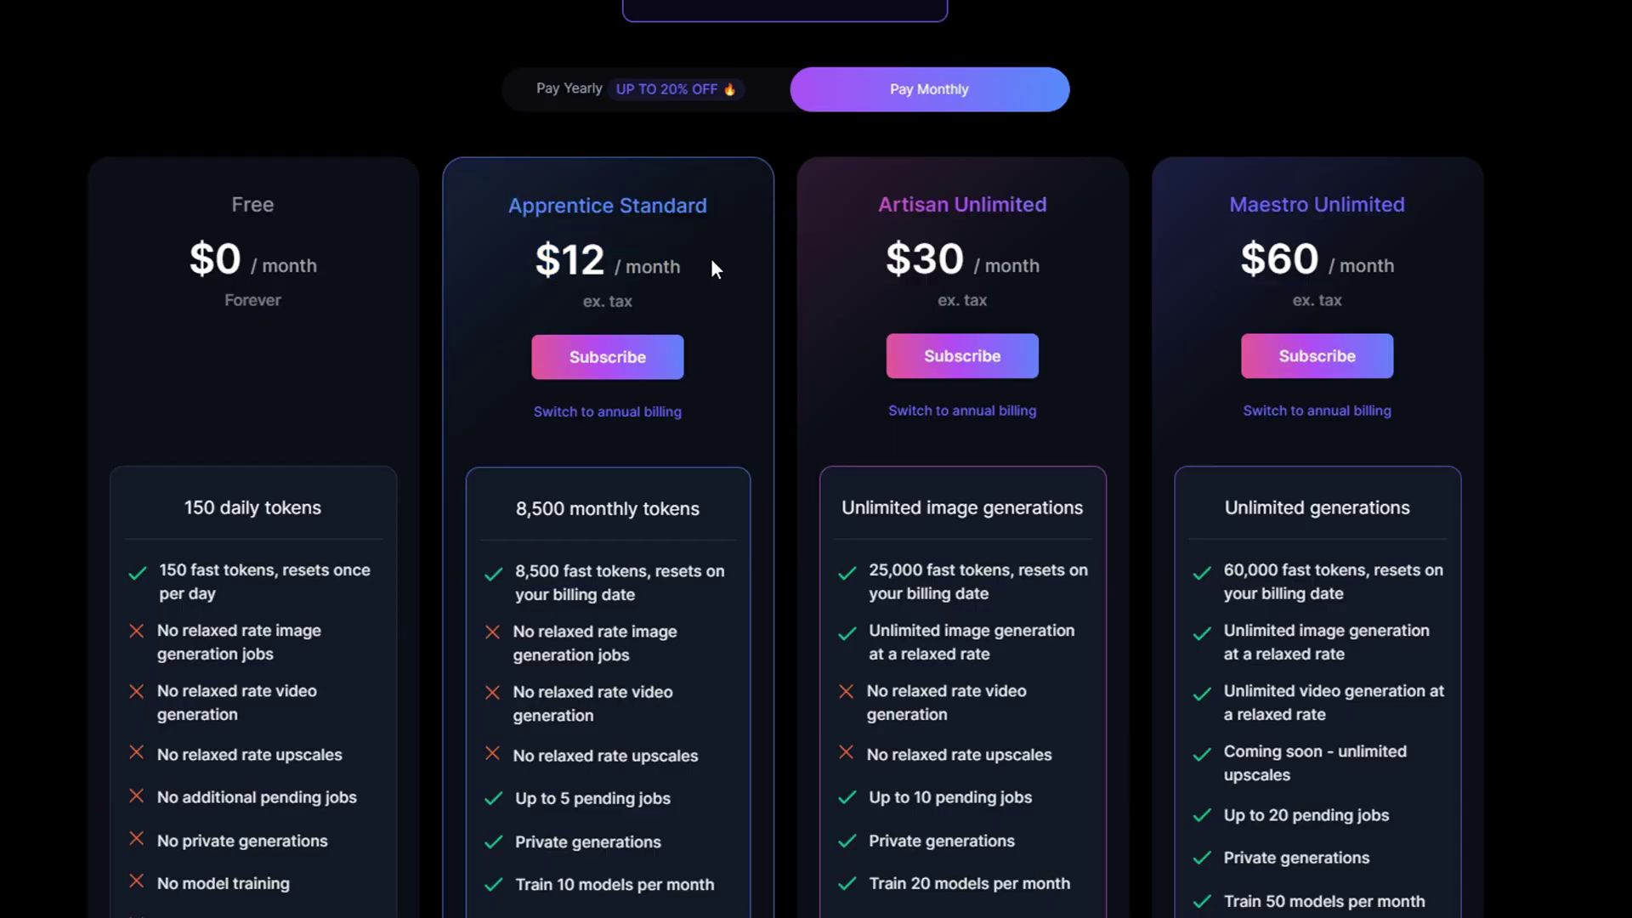
scroll(701, 267, down, 2)
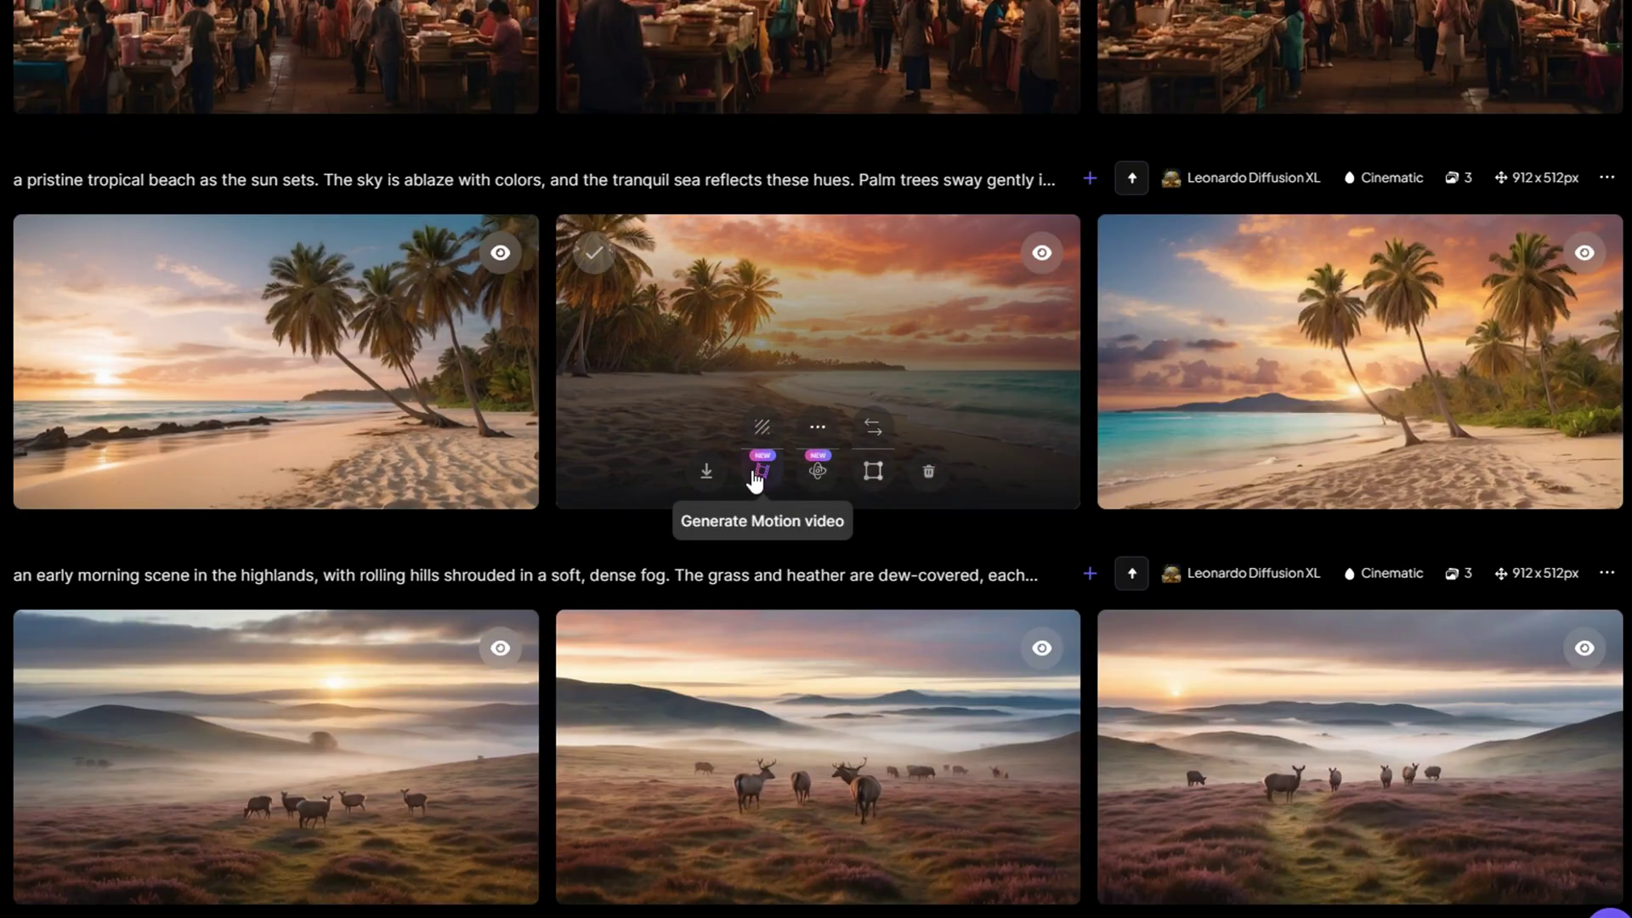
- Open motion video generation for the middle tropical beach image
click(768, 476)
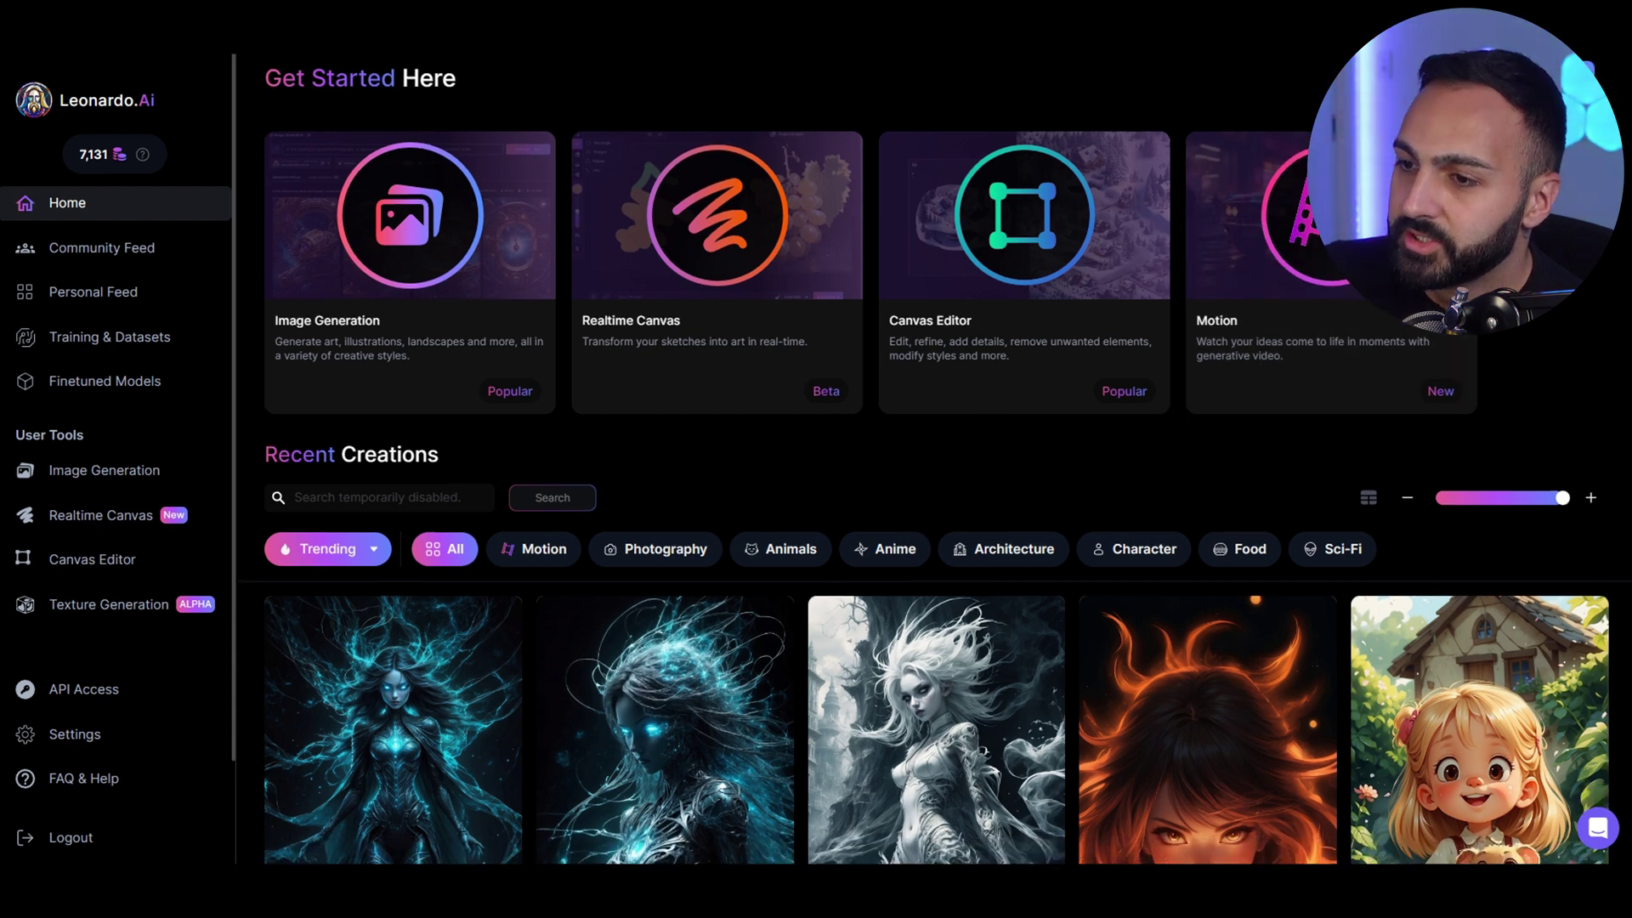
- Filter the recent community creations to Motion and look through them
scroll(1267, 395, down, 4)
scroll(838, 136, down, 1)
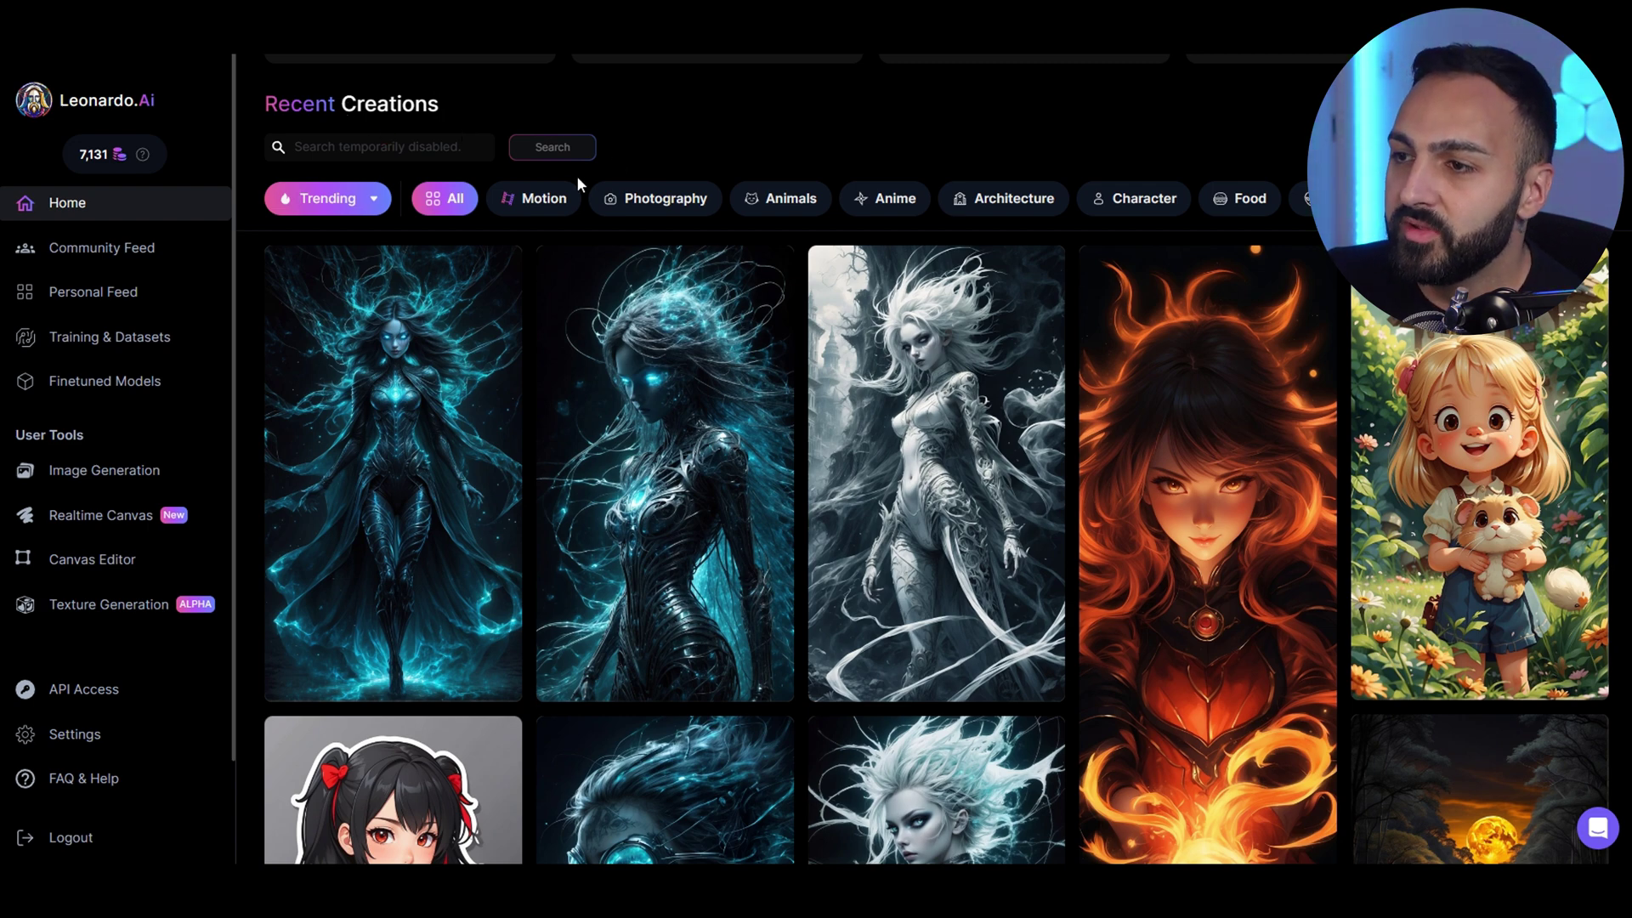
click(533, 204)
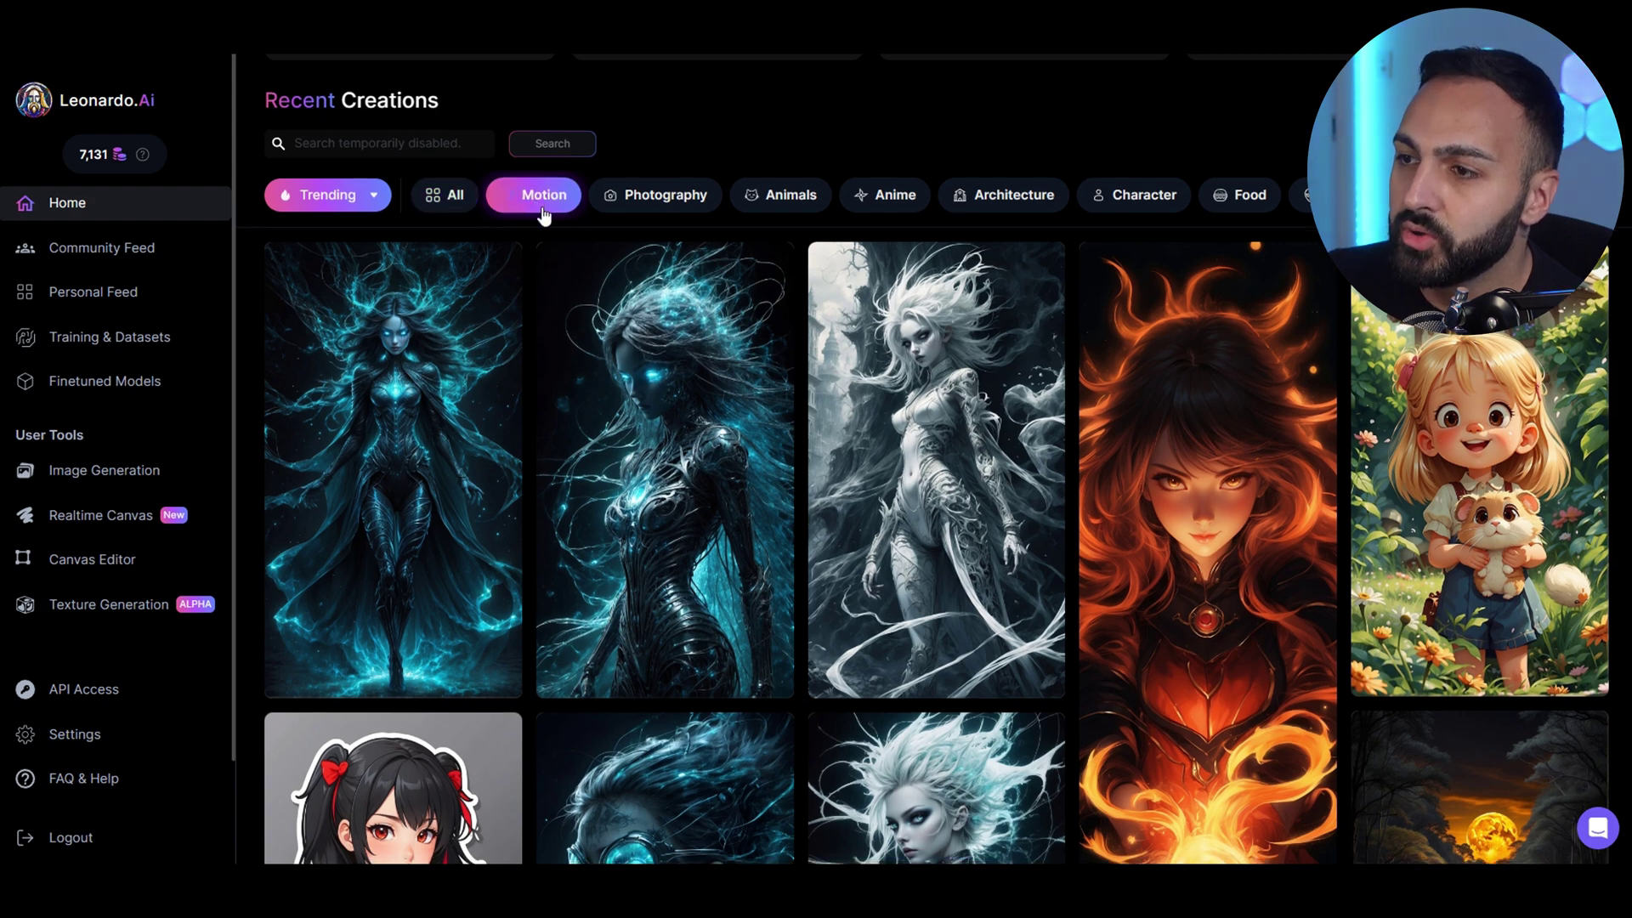
scroll(353, 332, down, 1)
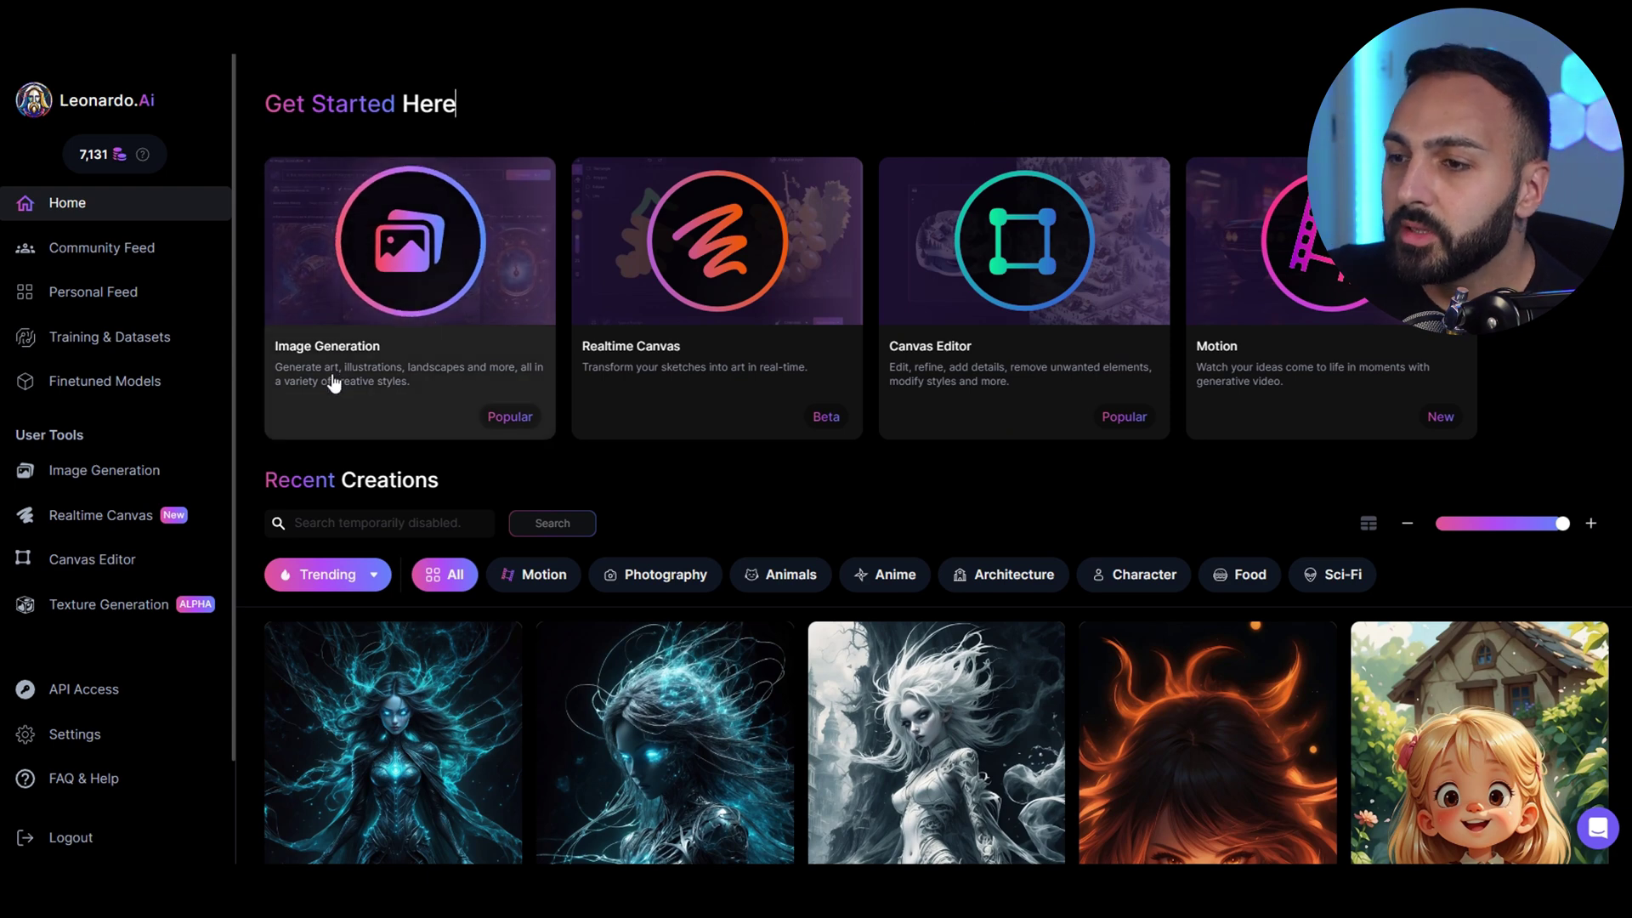
- Open Image Generation and replace the existing waterfall prompt with a new random prompt
click(333, 384)
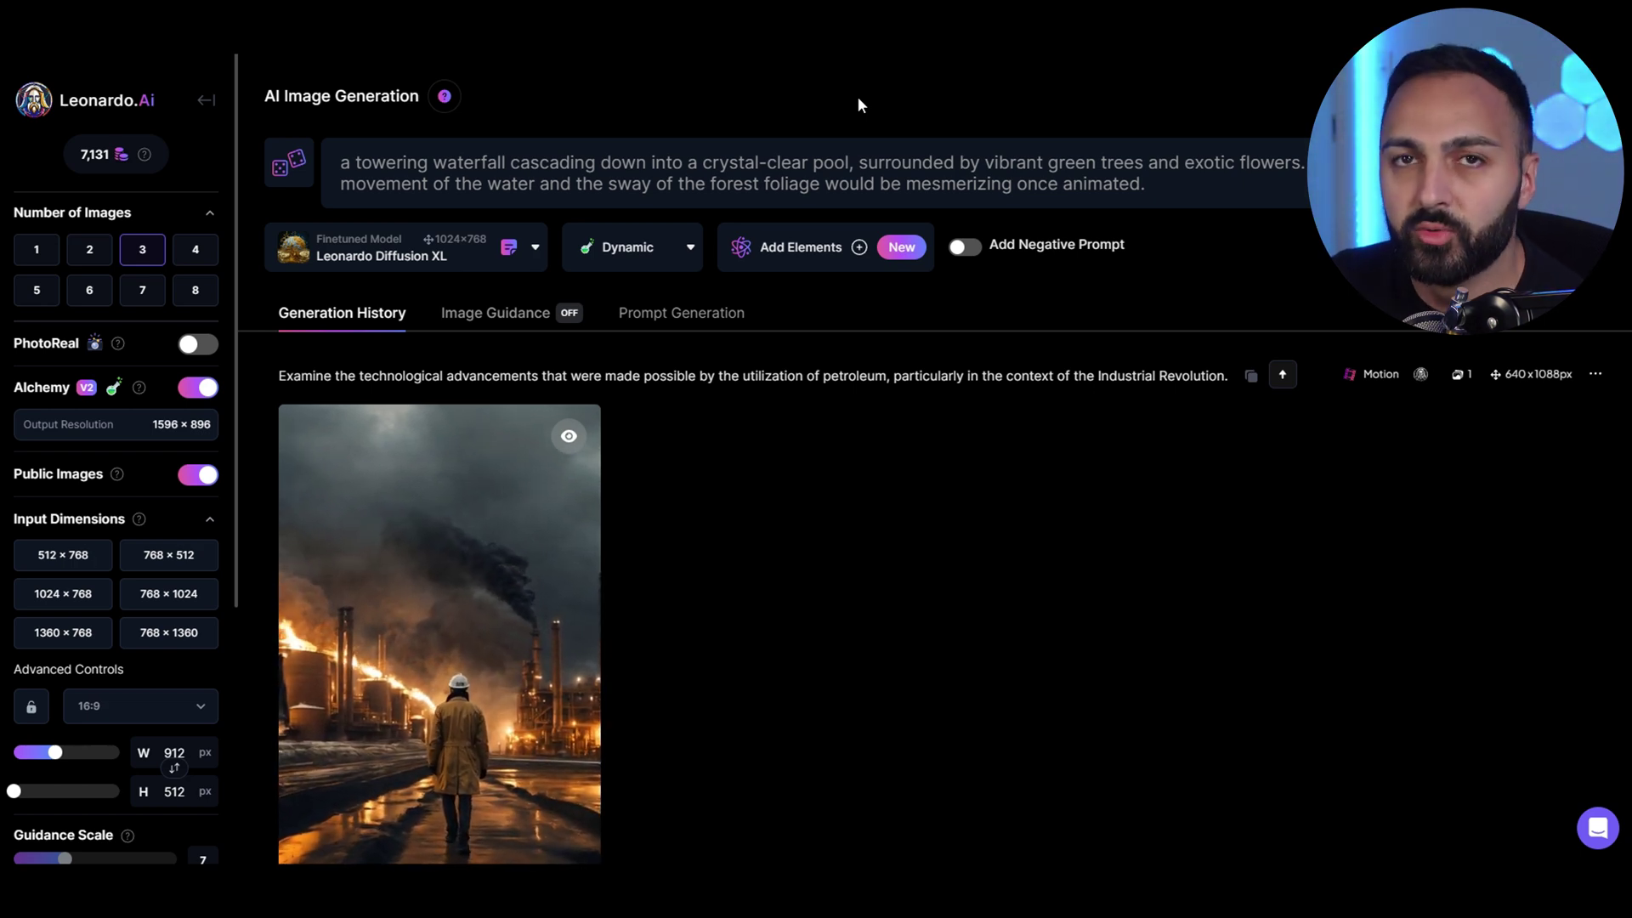
drag(339, 162, 1217, 180)
click(1217, 180)
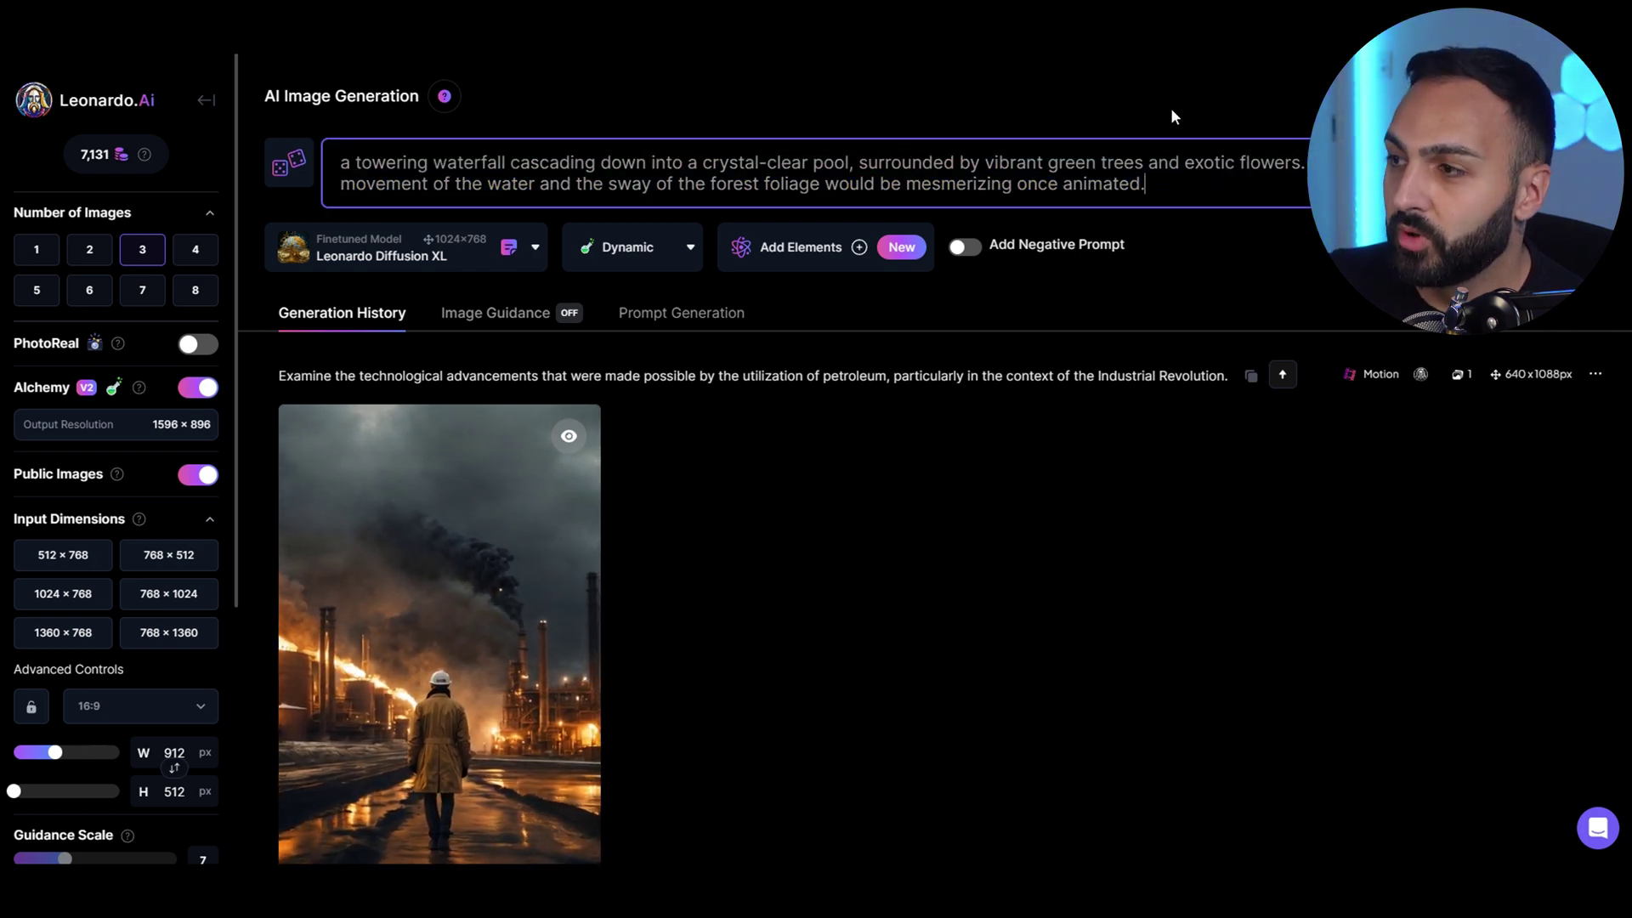
click(1131, 119)
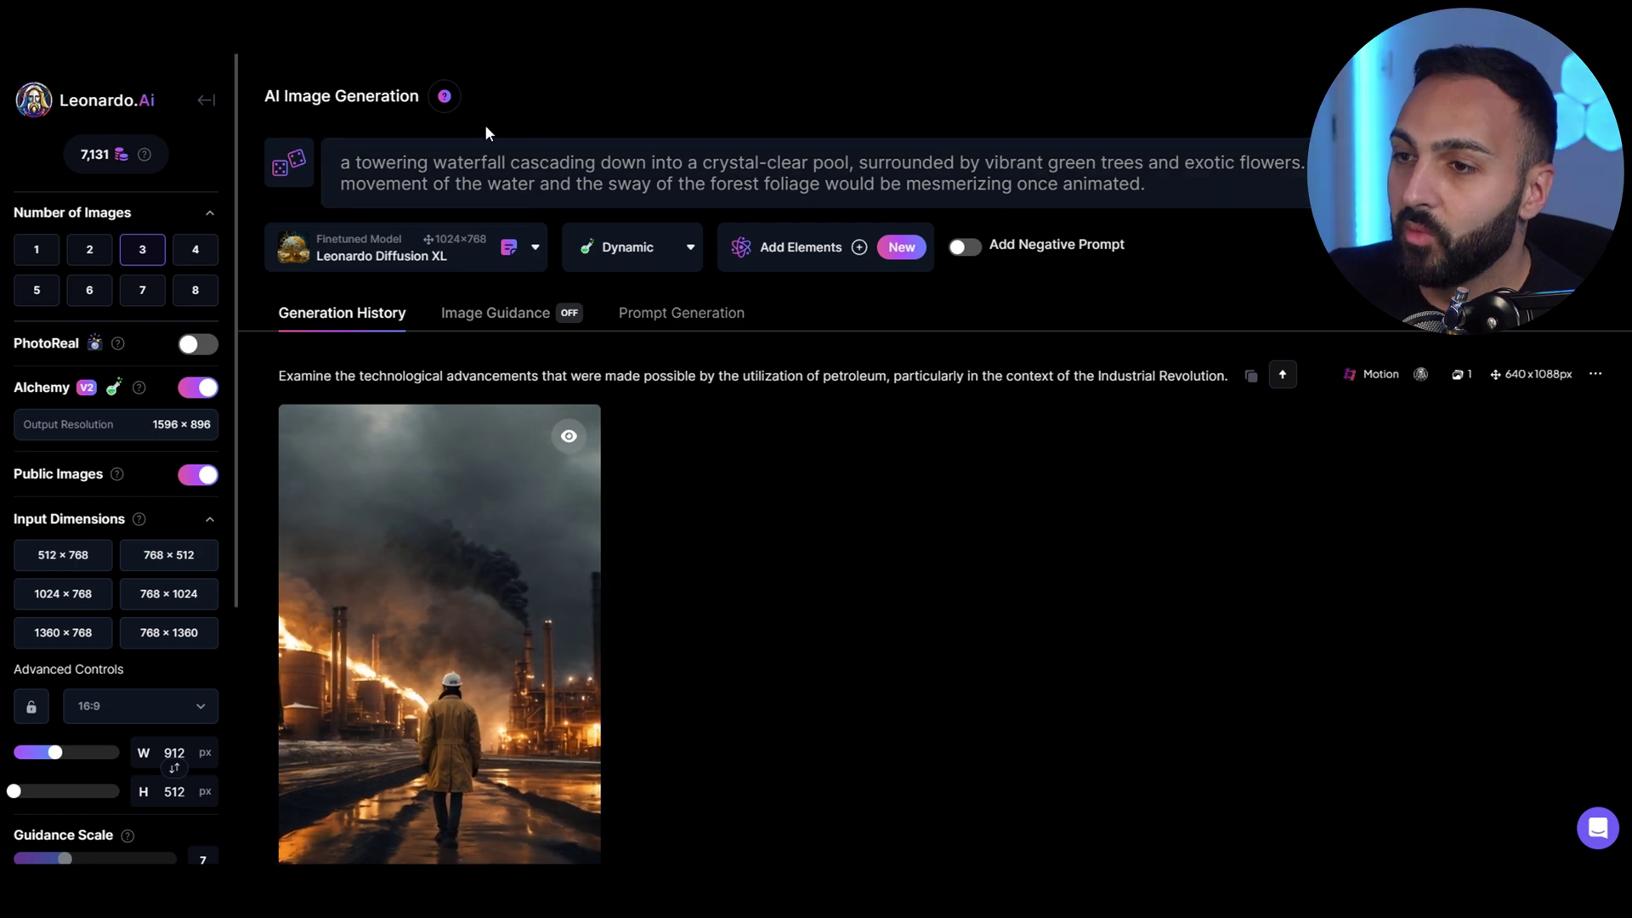
click(289, 177)
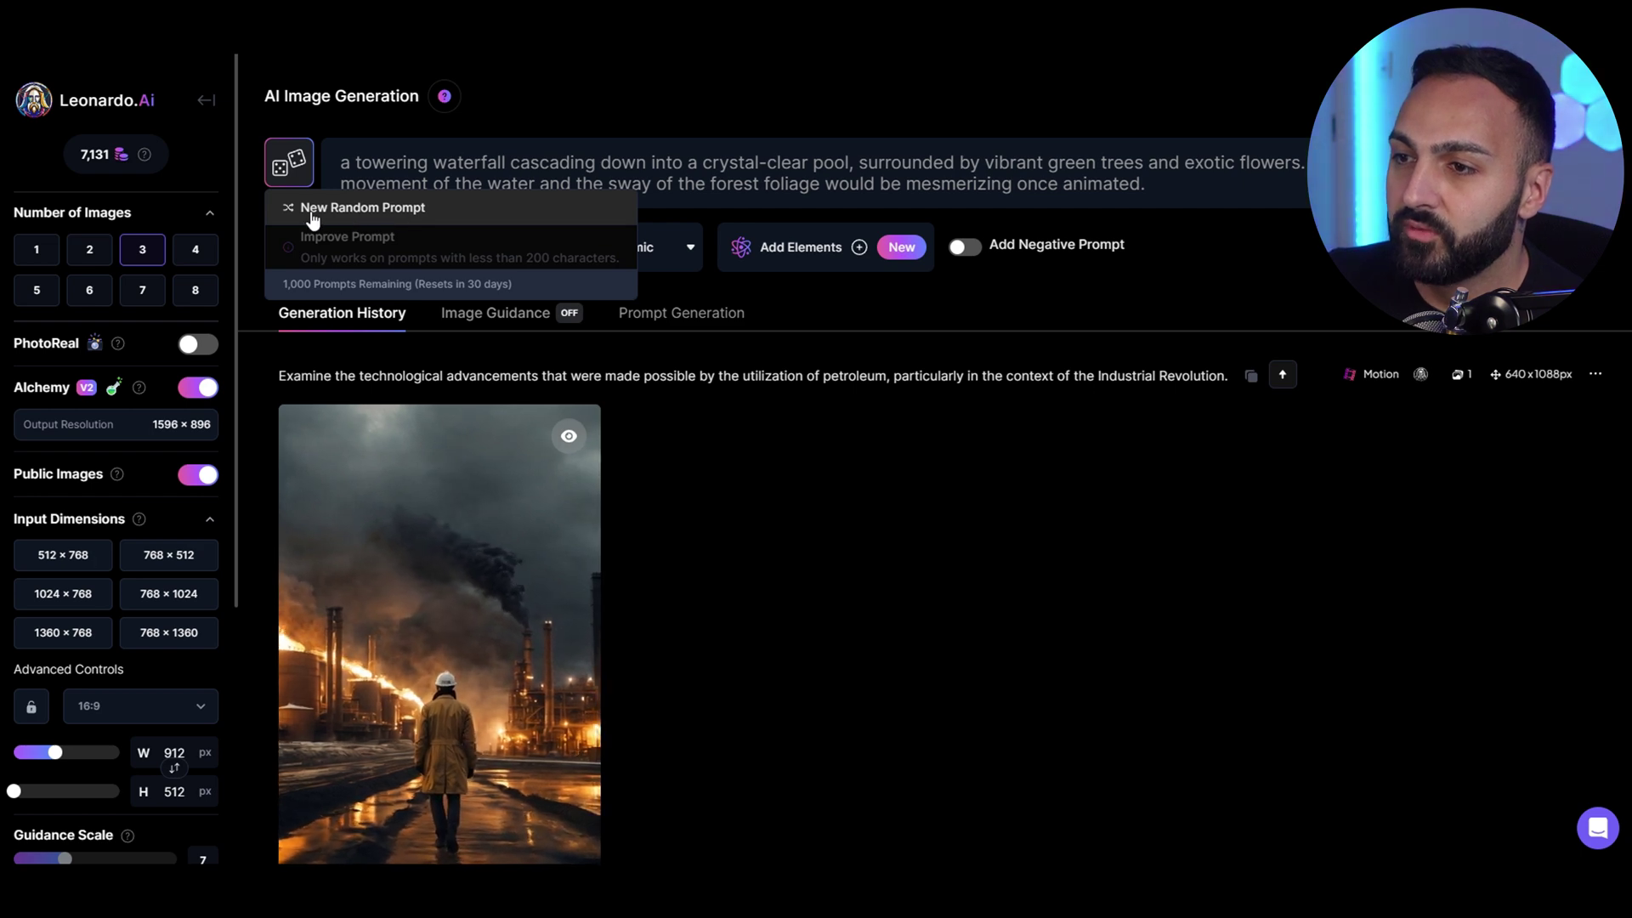
click(464, 220)
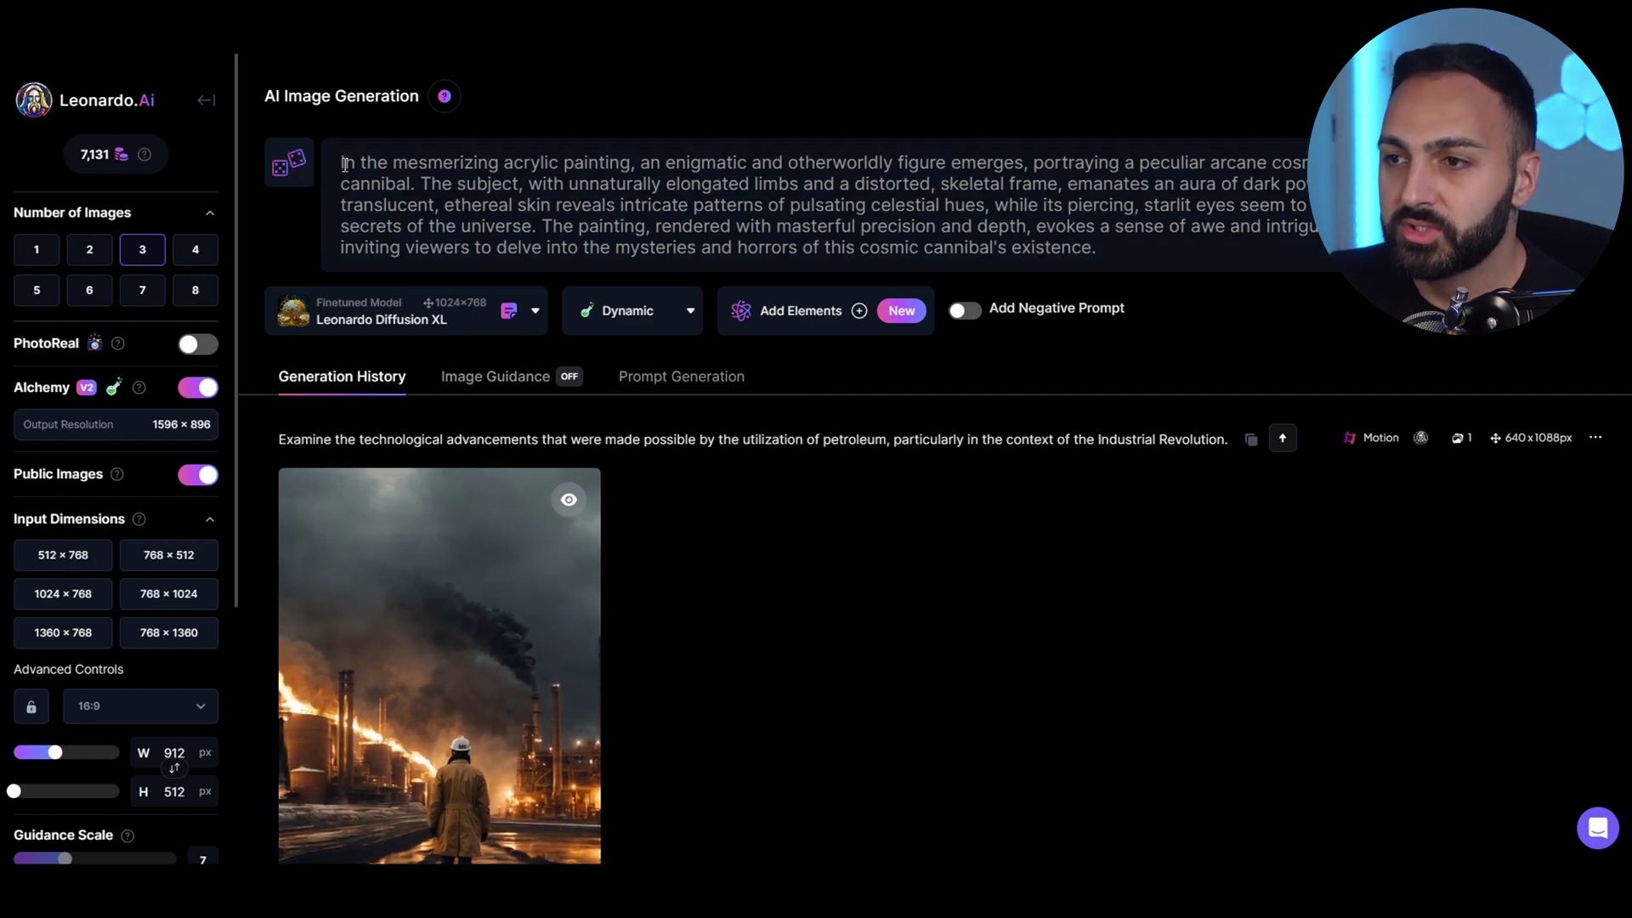
drag(344, 164, 1188, 242)
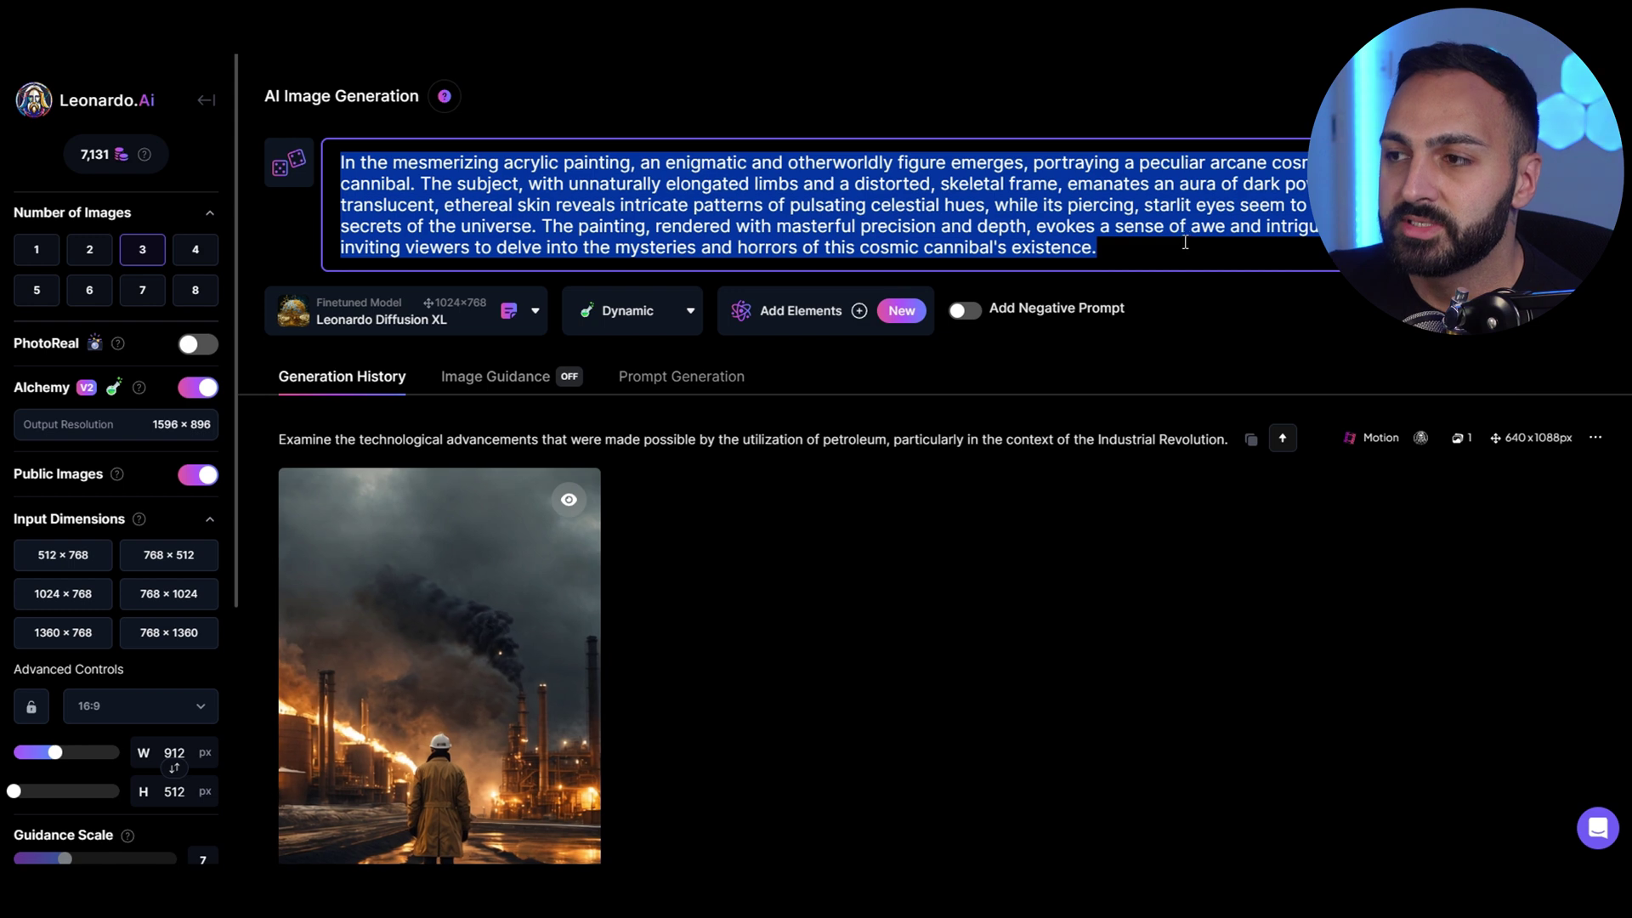
click(865, 120)
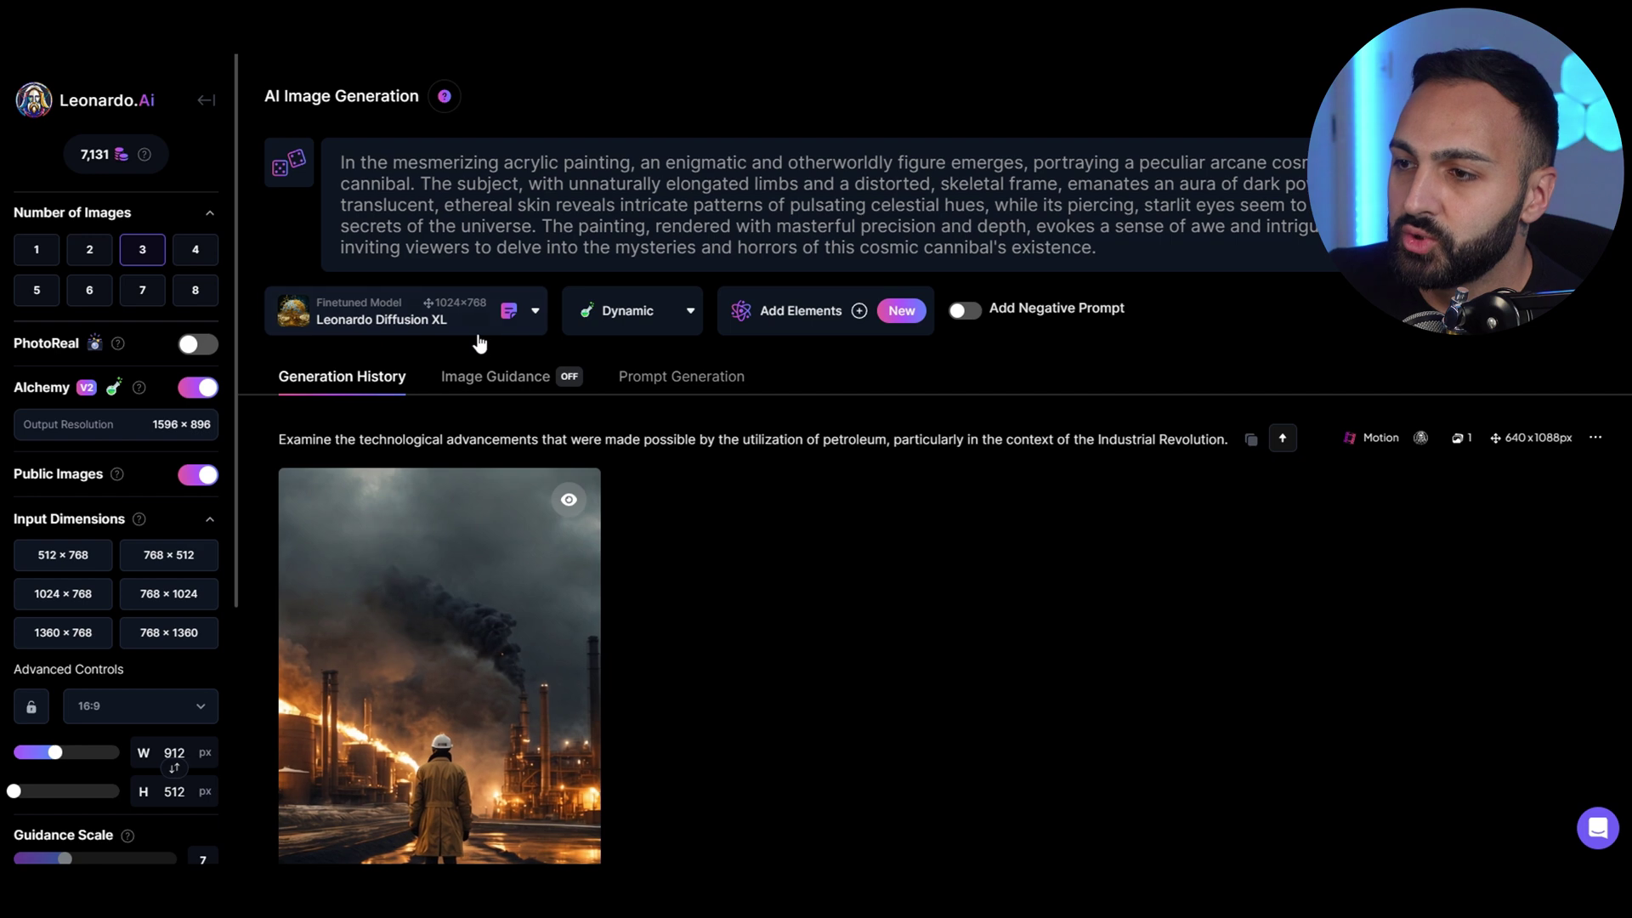
- Set the fine-tuned model to Leonardo Vision XL and the image style to Cinematic
click(525, 330)
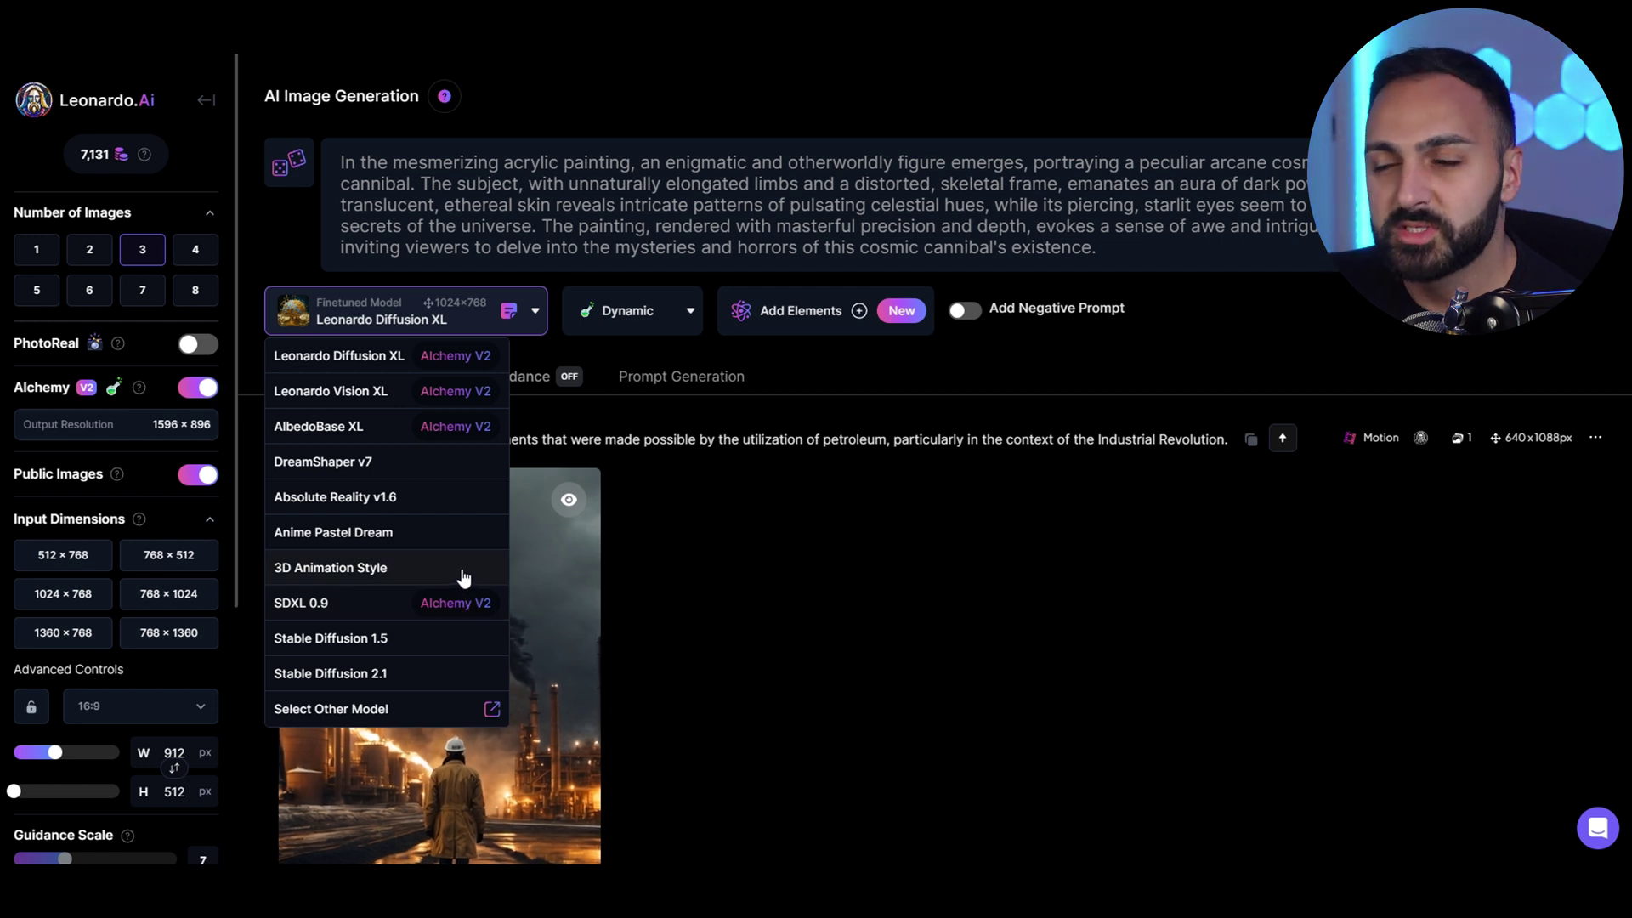
click(374, 393)
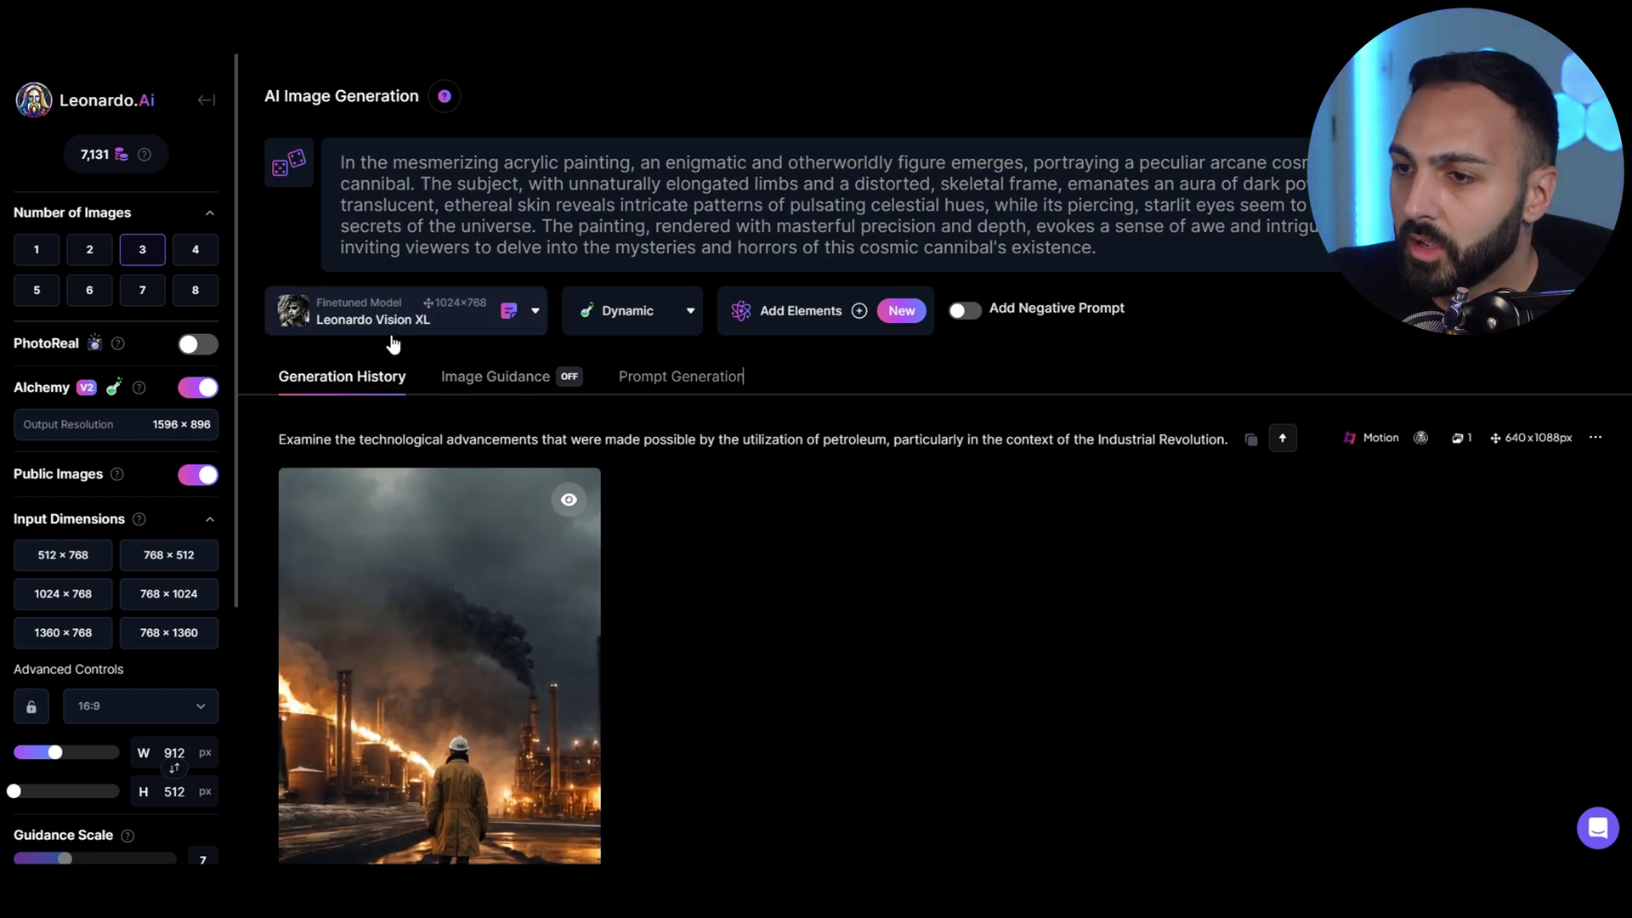
click(688, 317)
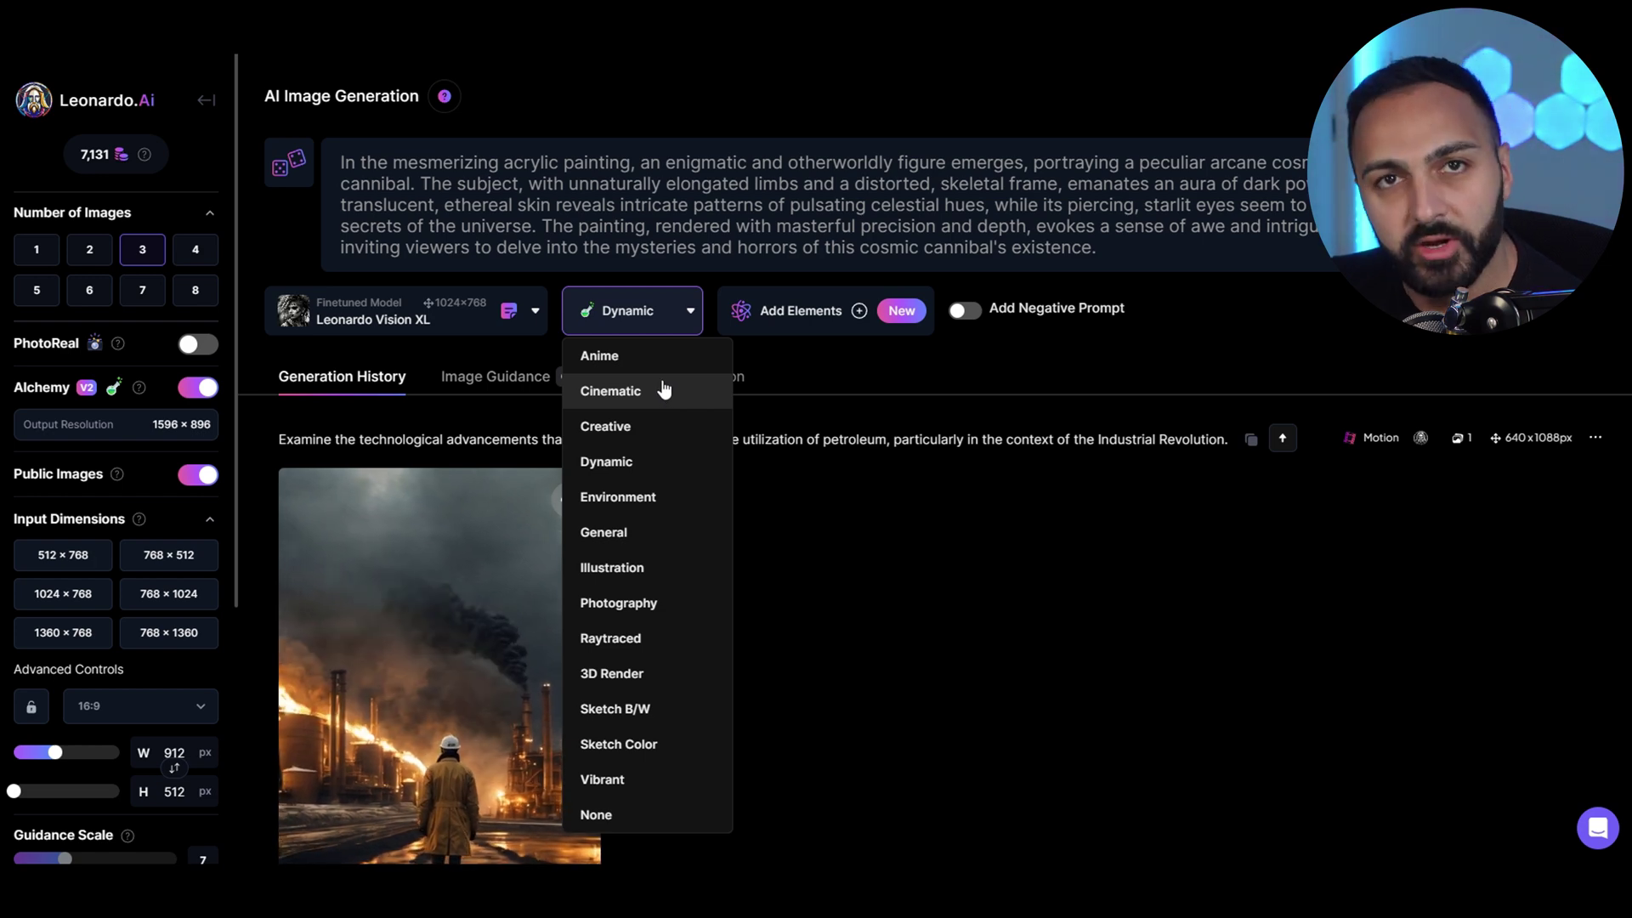
click(667, 394)
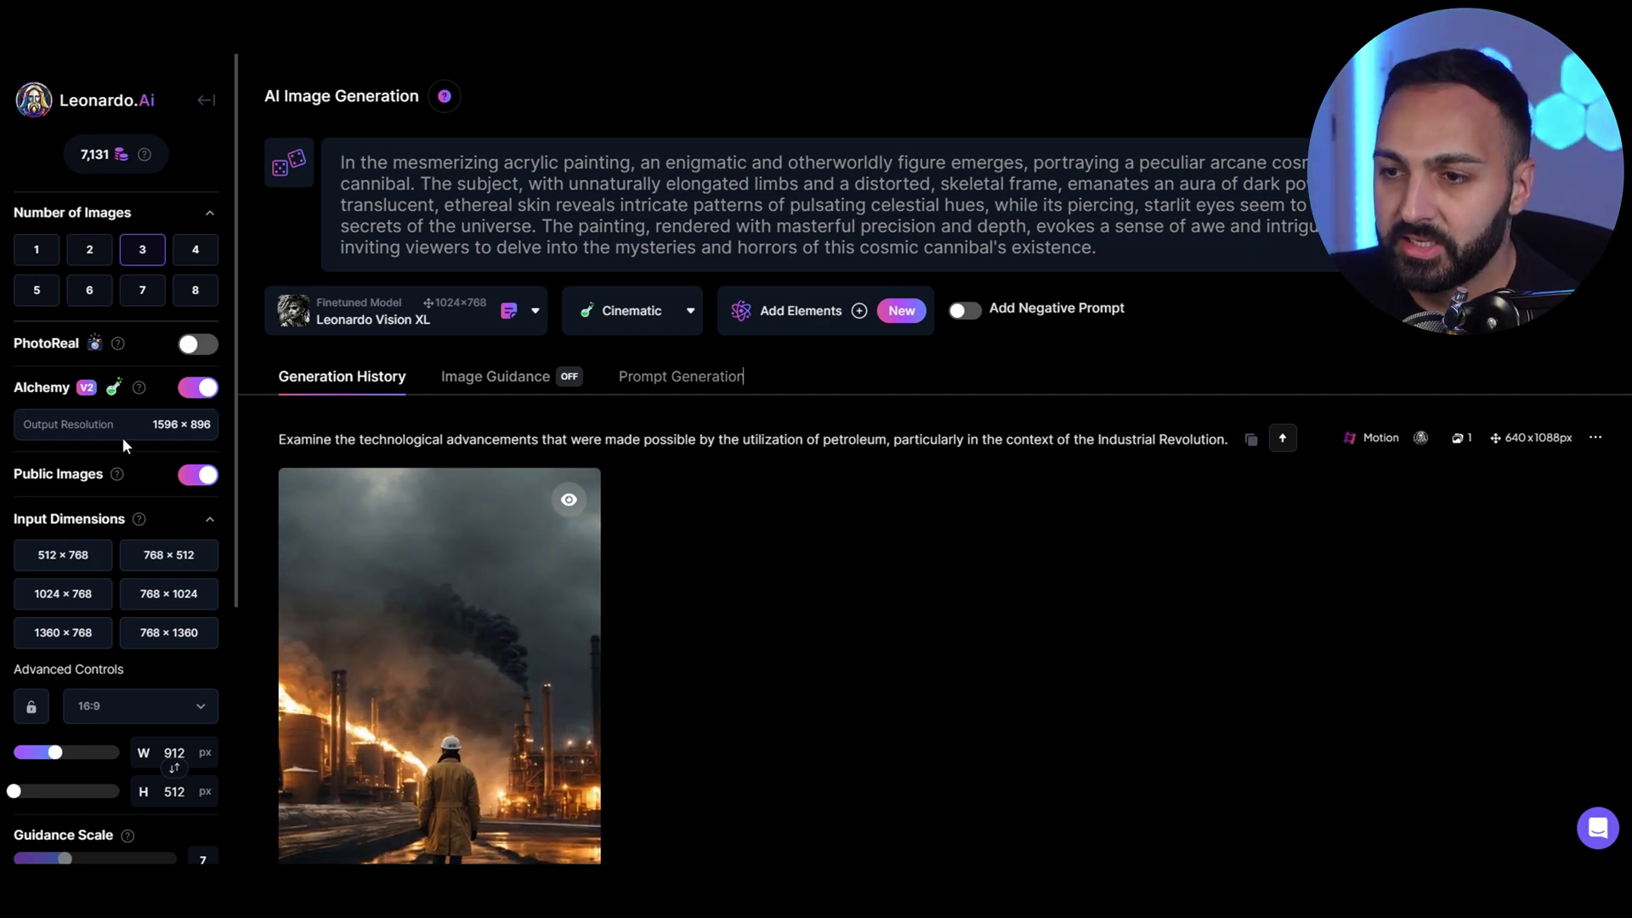
- Choose the 16:9 aspect ratio and generate three images from the random prompt
scroll(106, 404, down, 3)
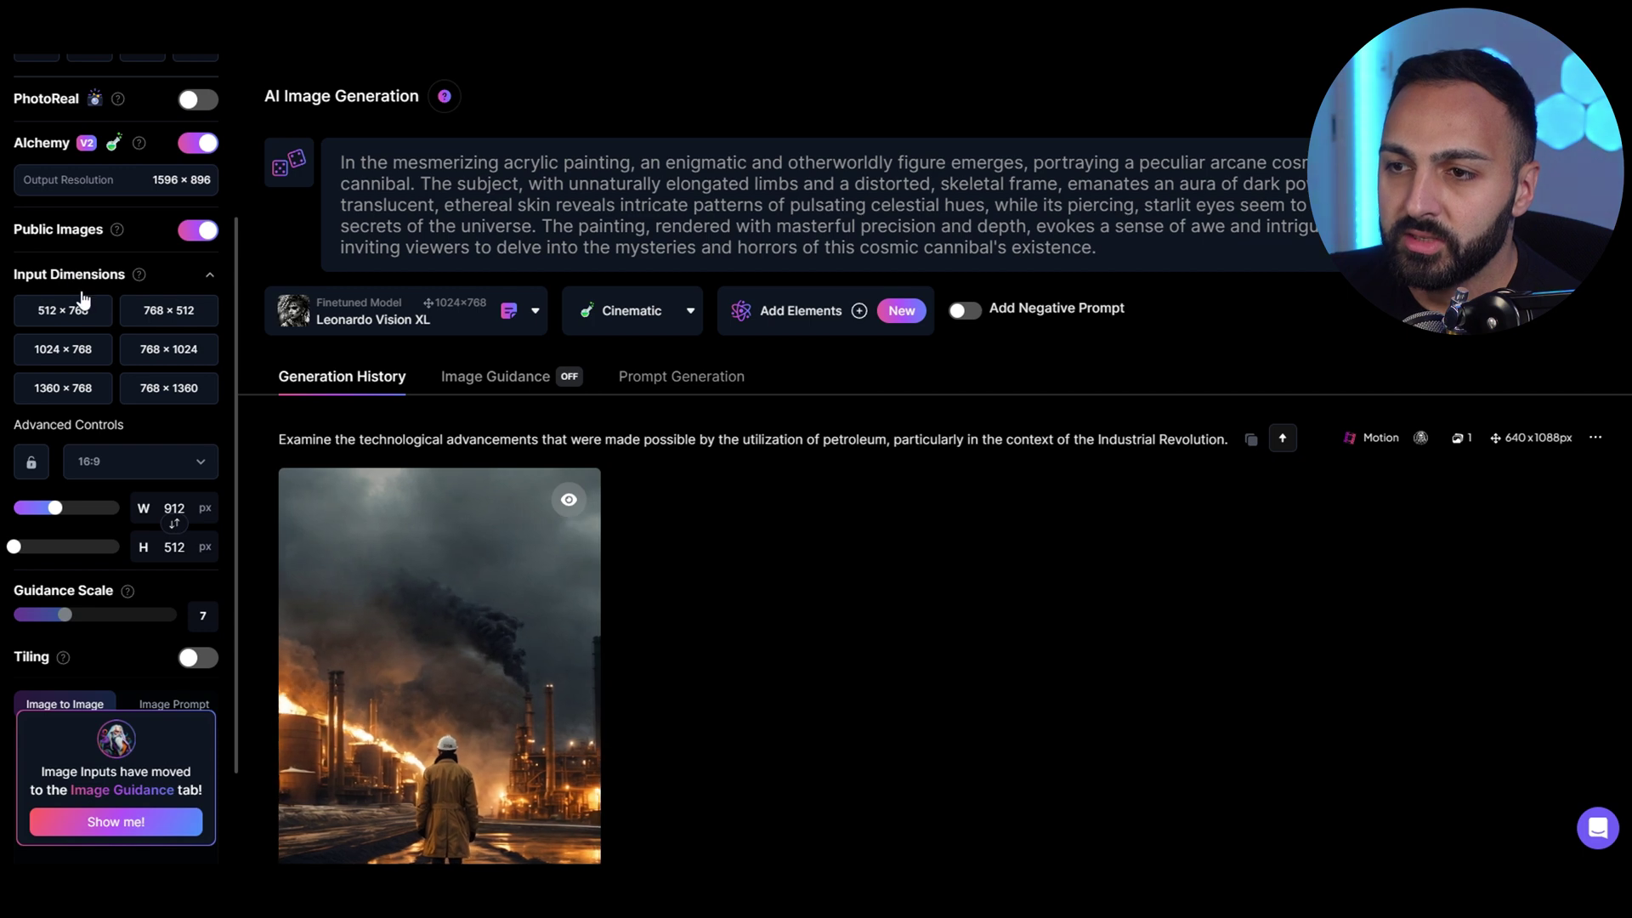
click(157, 463)
click(127, 603)
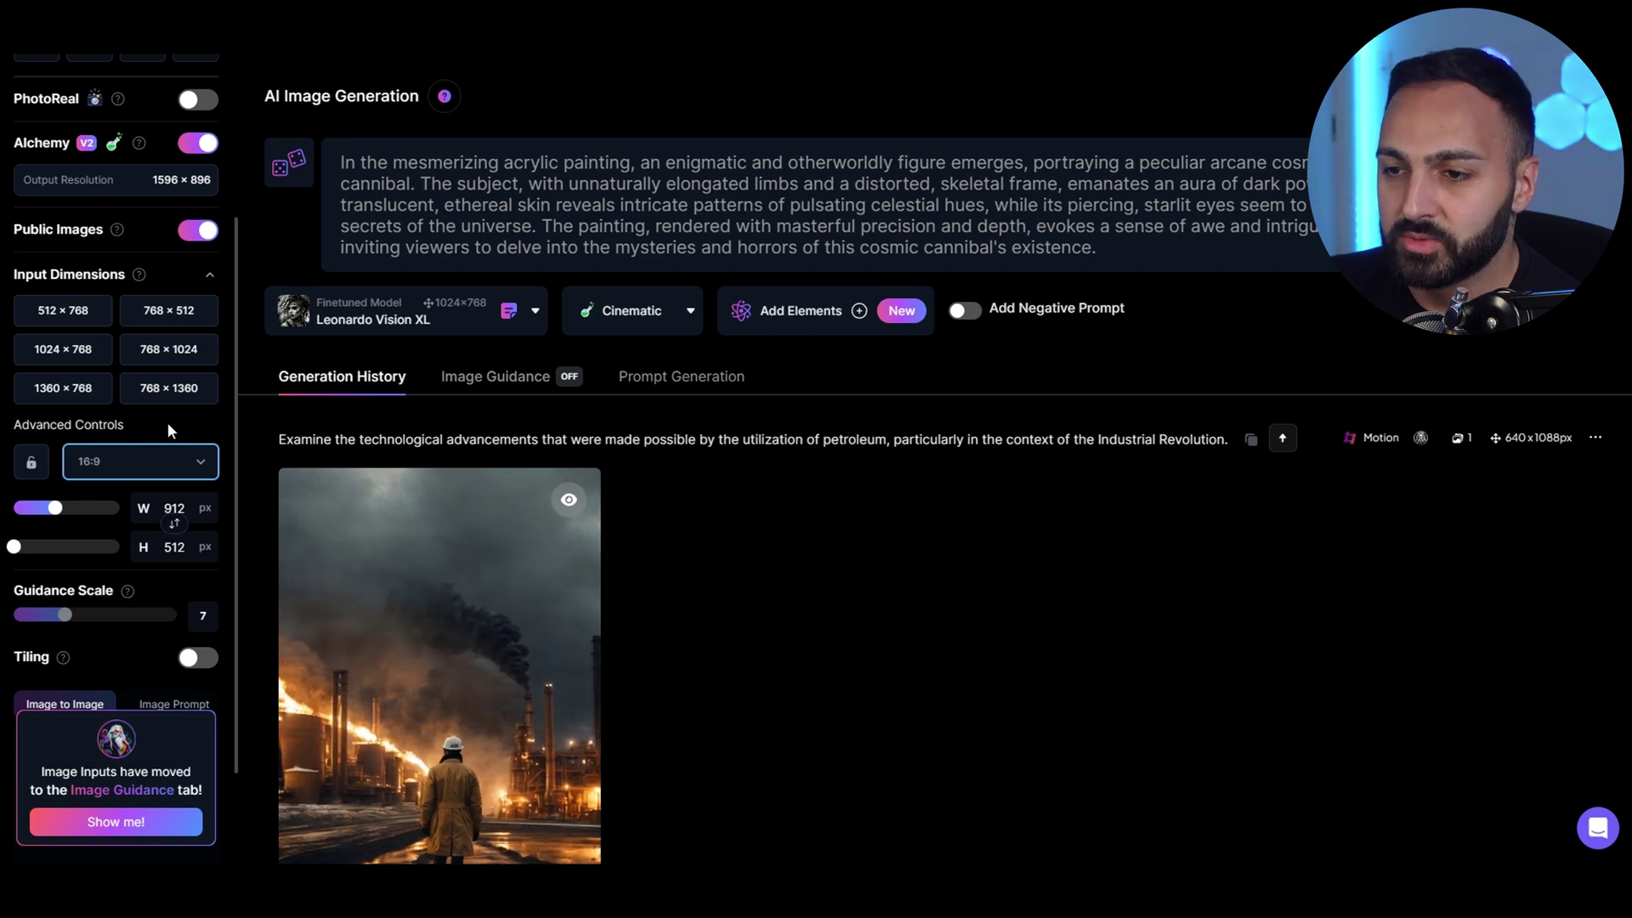
scroll(166, 421, down, 2)
scroll(167, 421, up, 5)
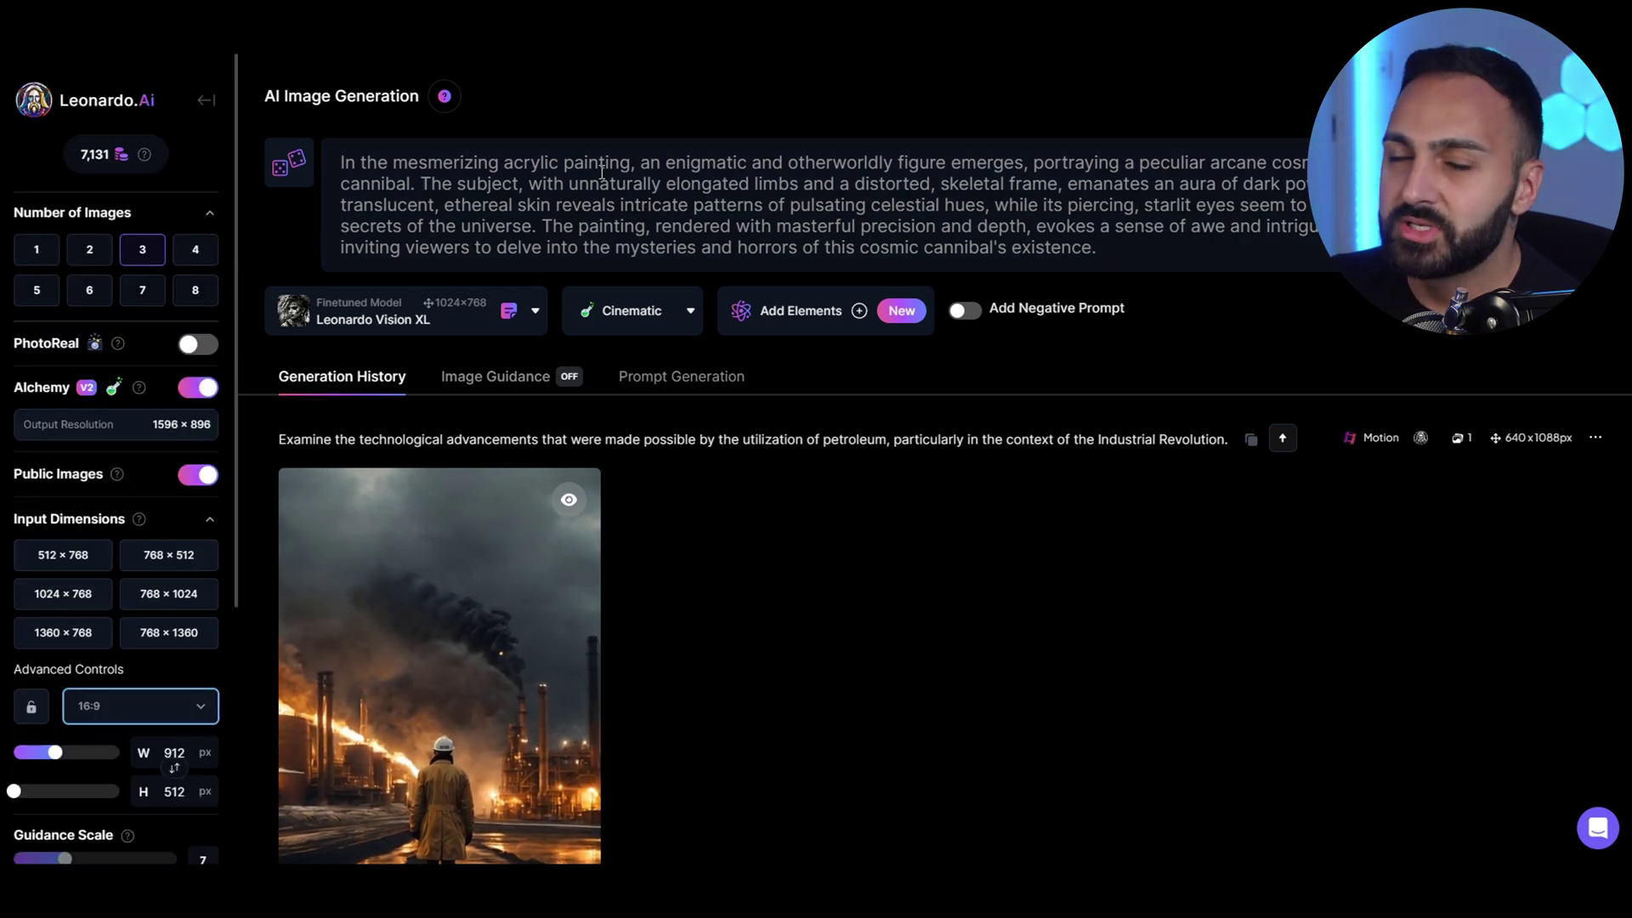
key(ctrl+Return)
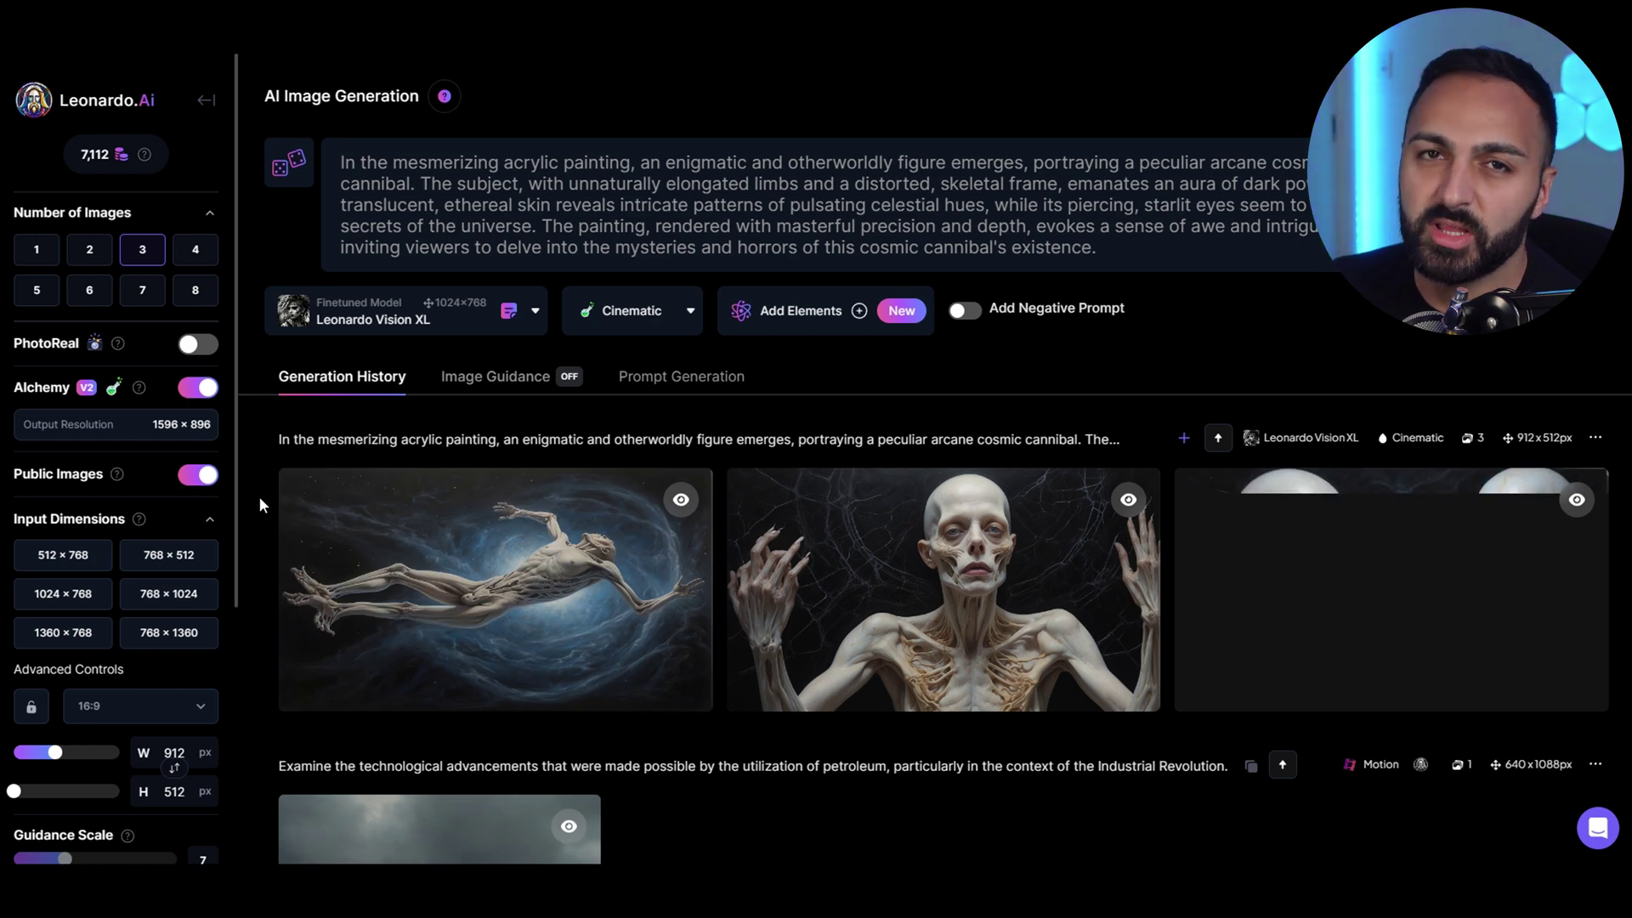
- View each of the three generated cosmic cannibal images enlarged
click(601, 510)
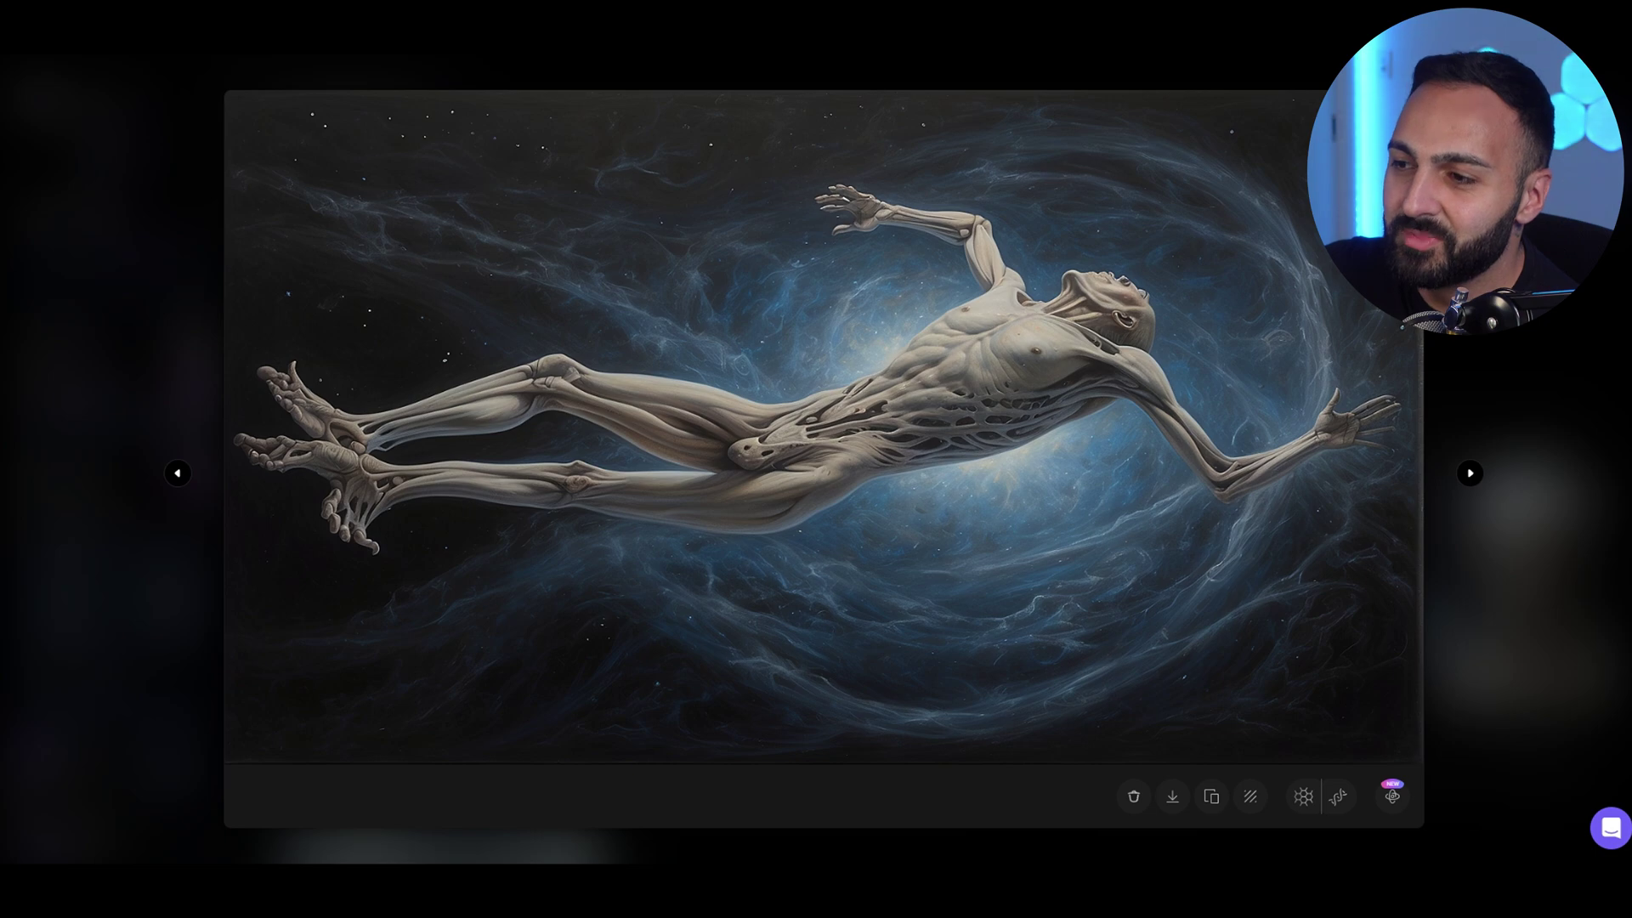
key(Escape)
click(947, 517)
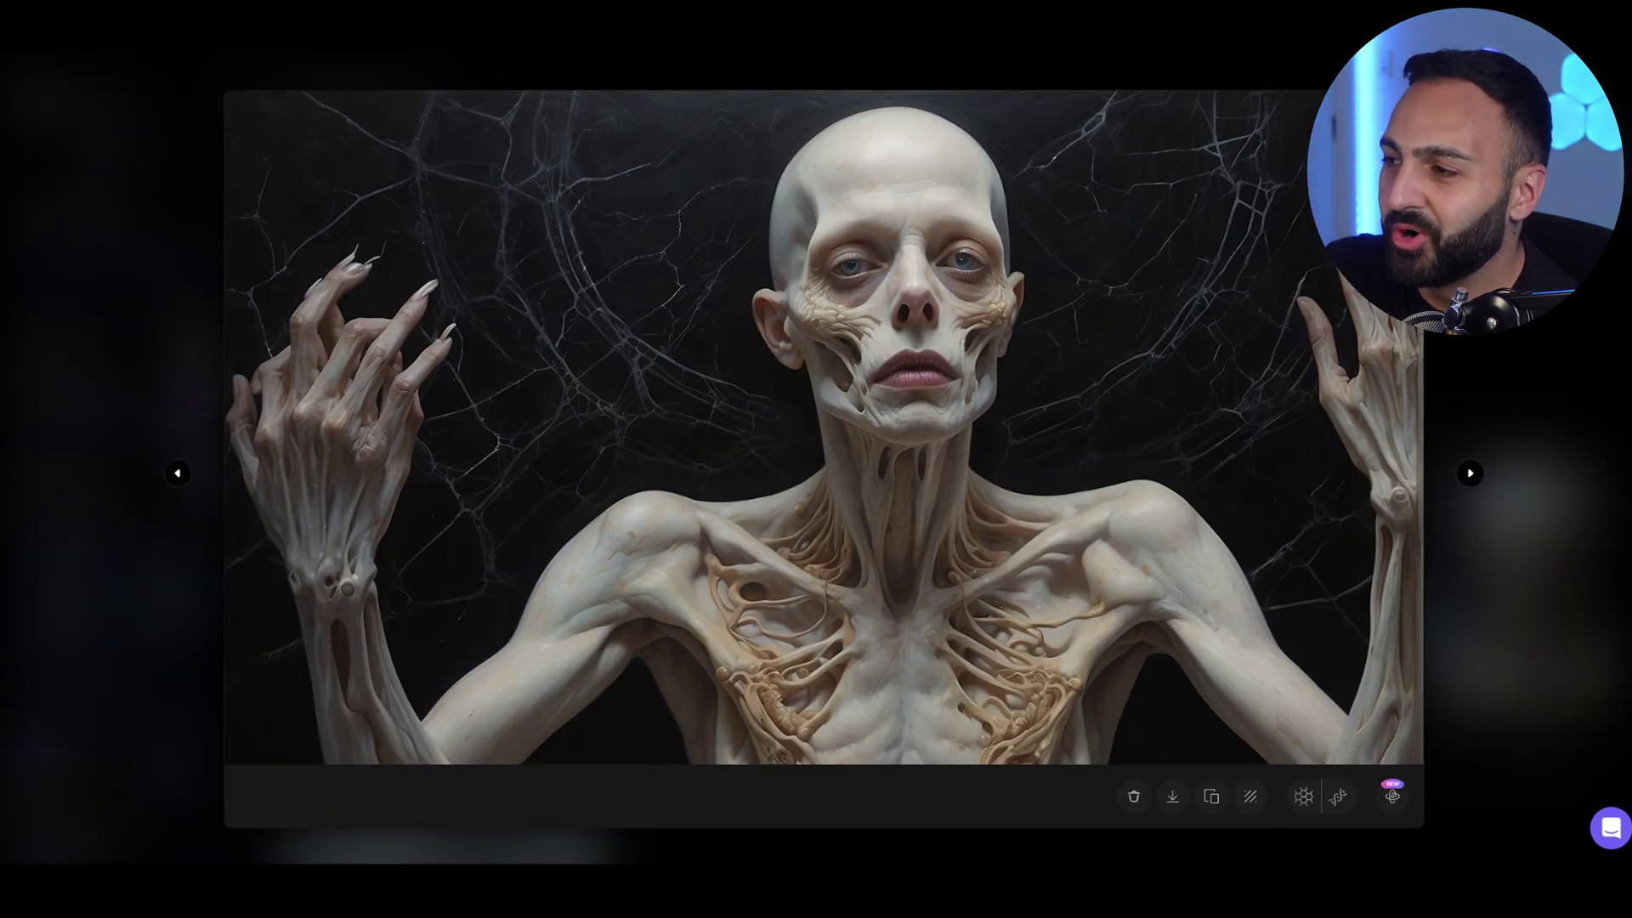
key(Escape)
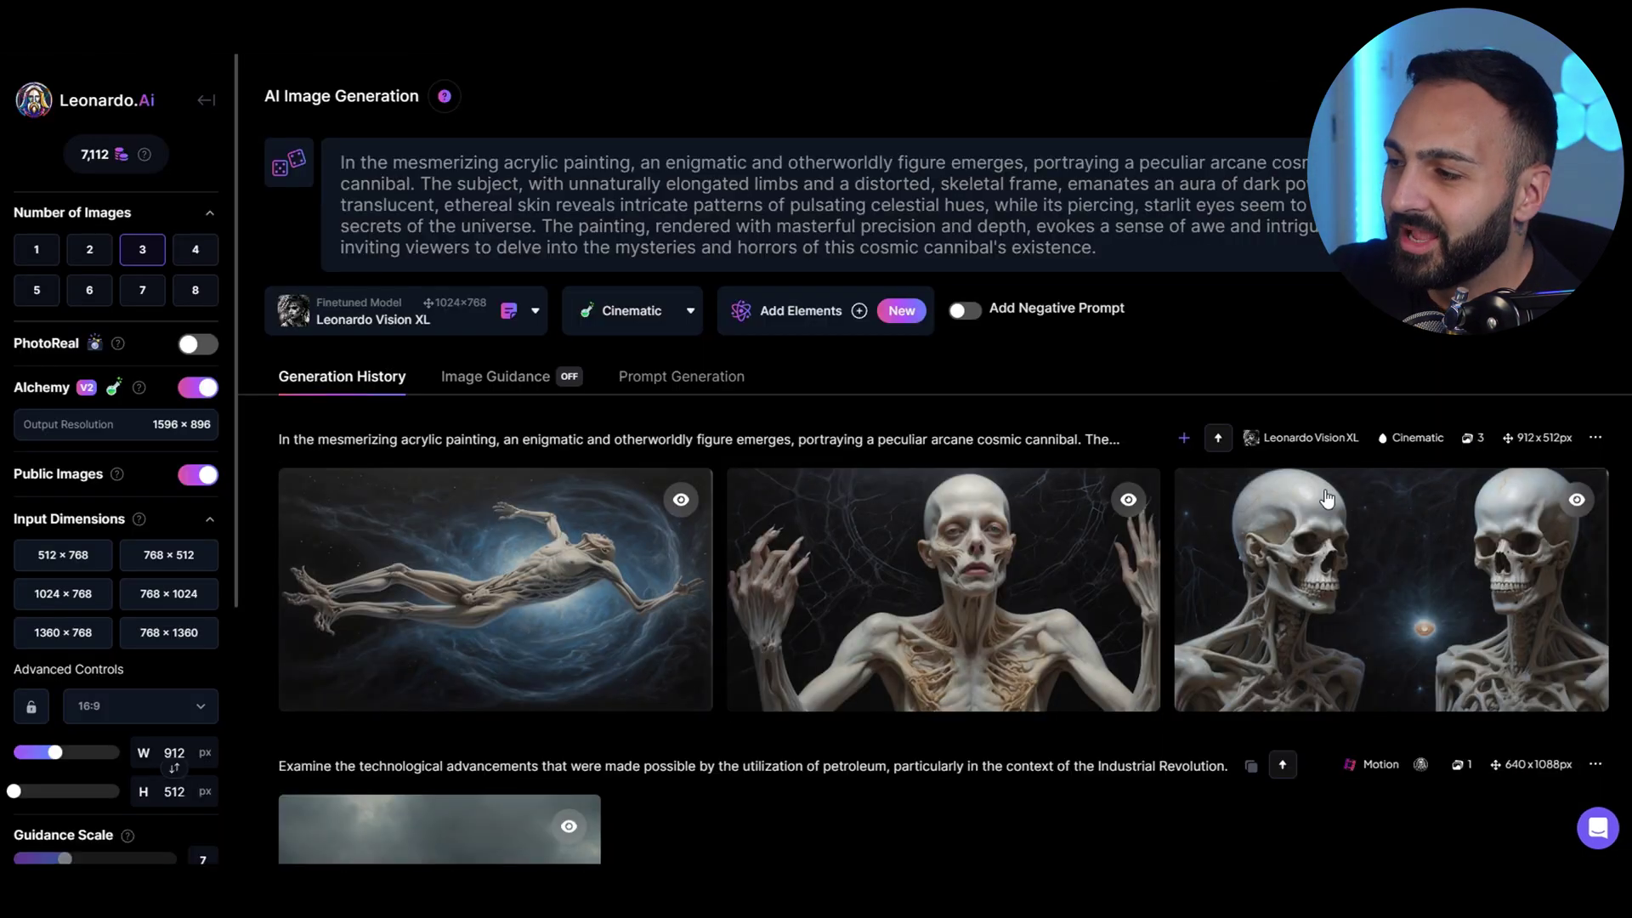
click(1391, 589)
key(Escape)
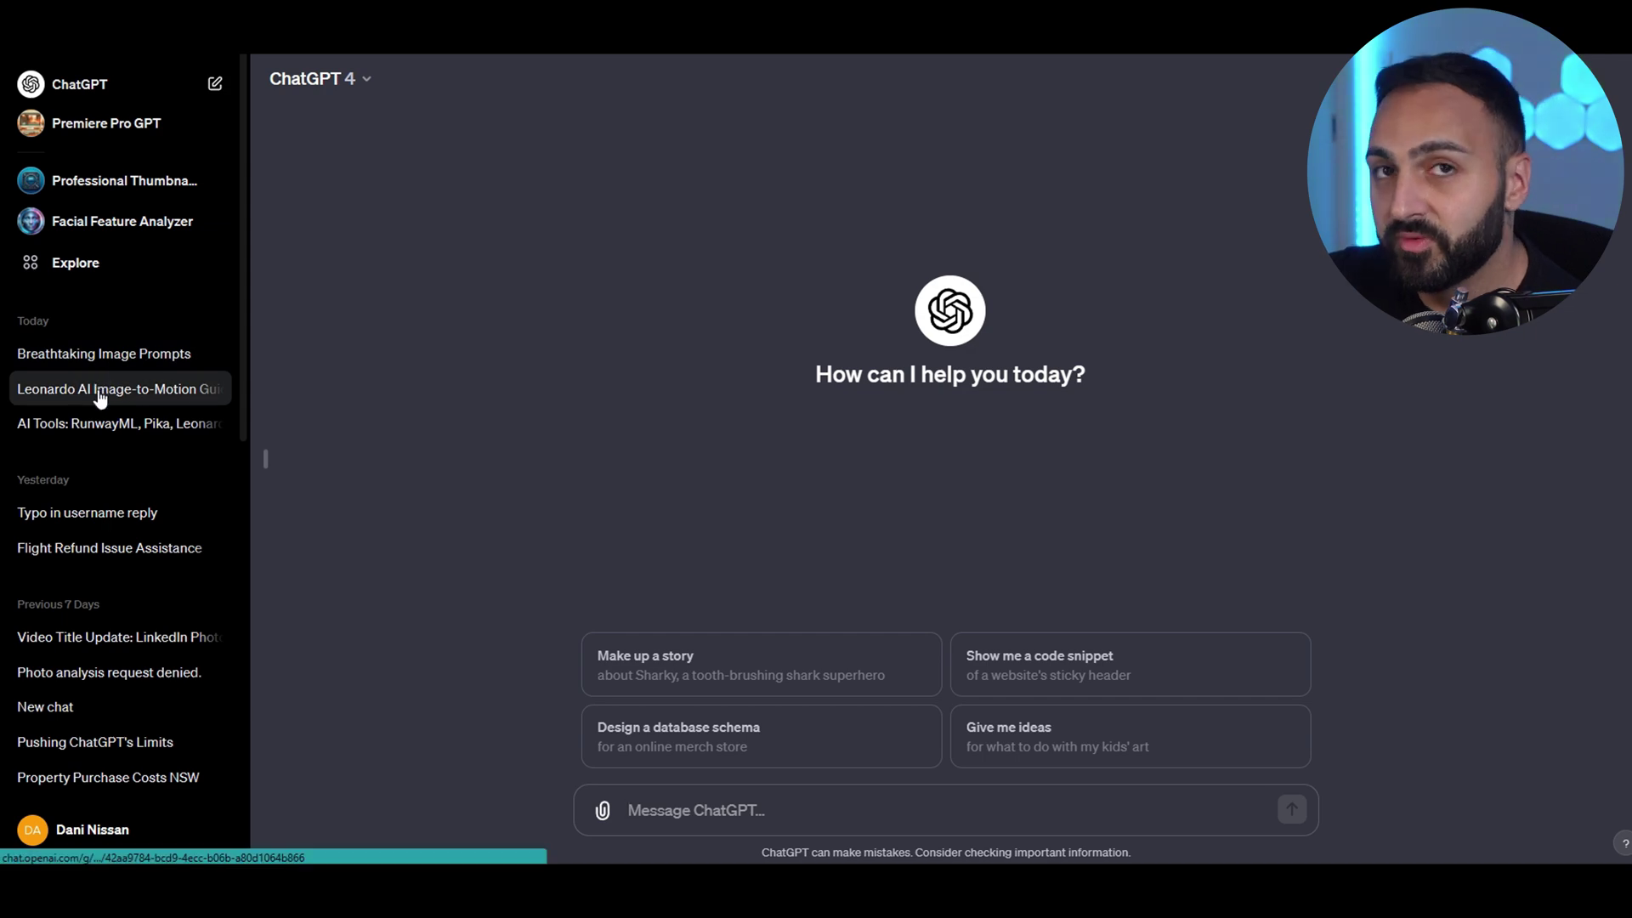
- In ChatGPT, open the Breathtaking Image Prompts chat, ask for "more examples" and read through the suggested prompts
click(104, 354)
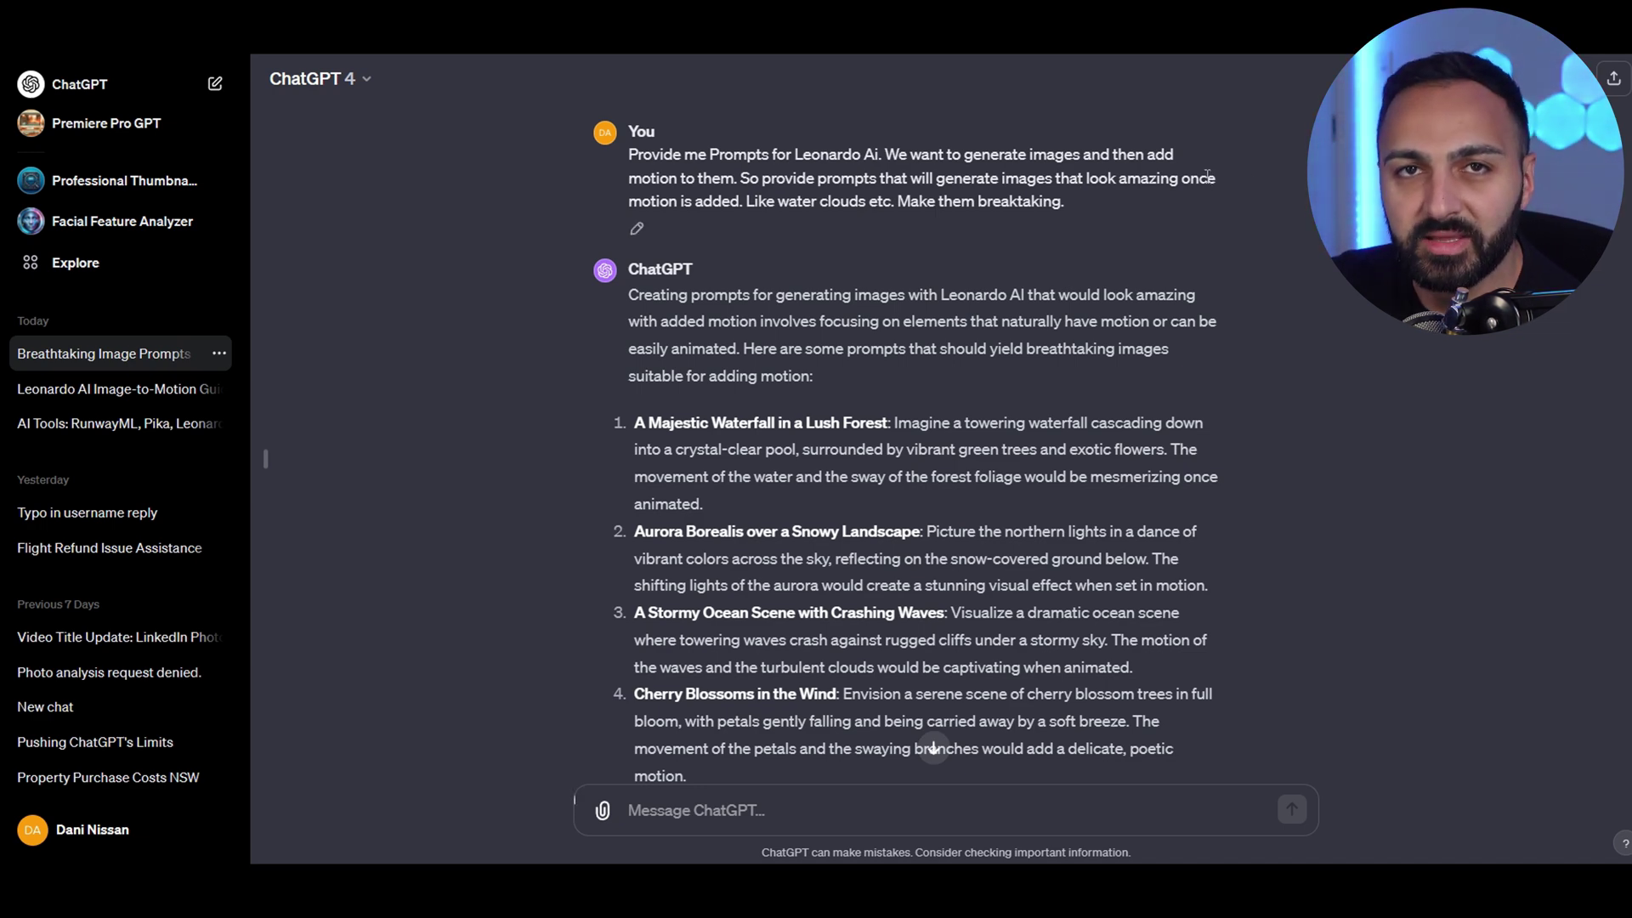
text(more examples)
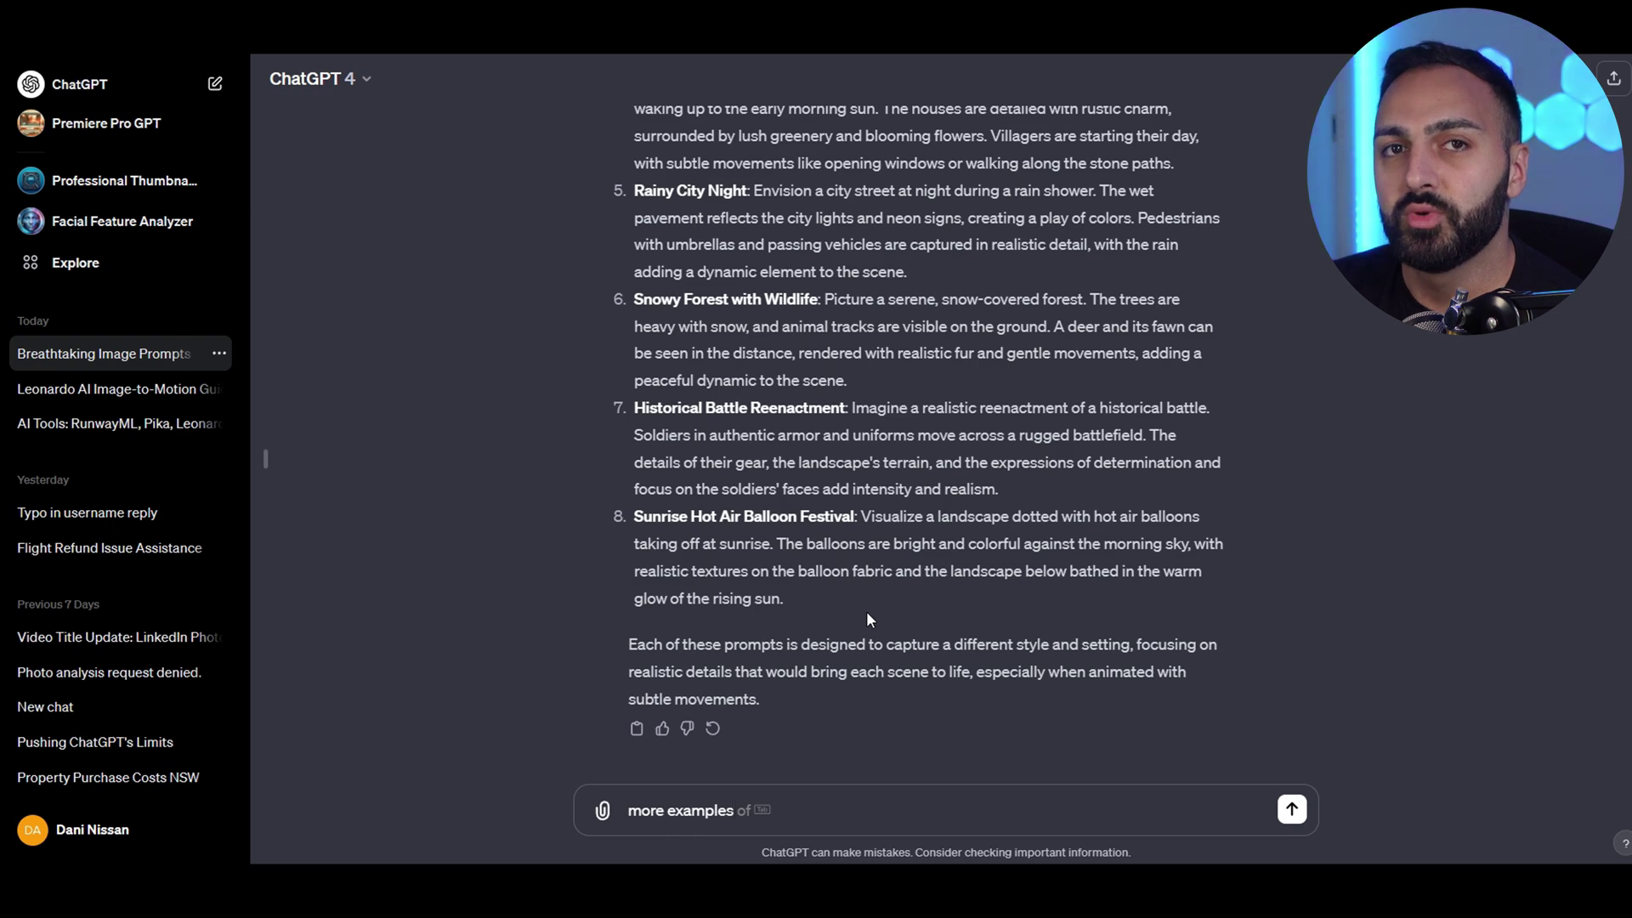
key(Return)
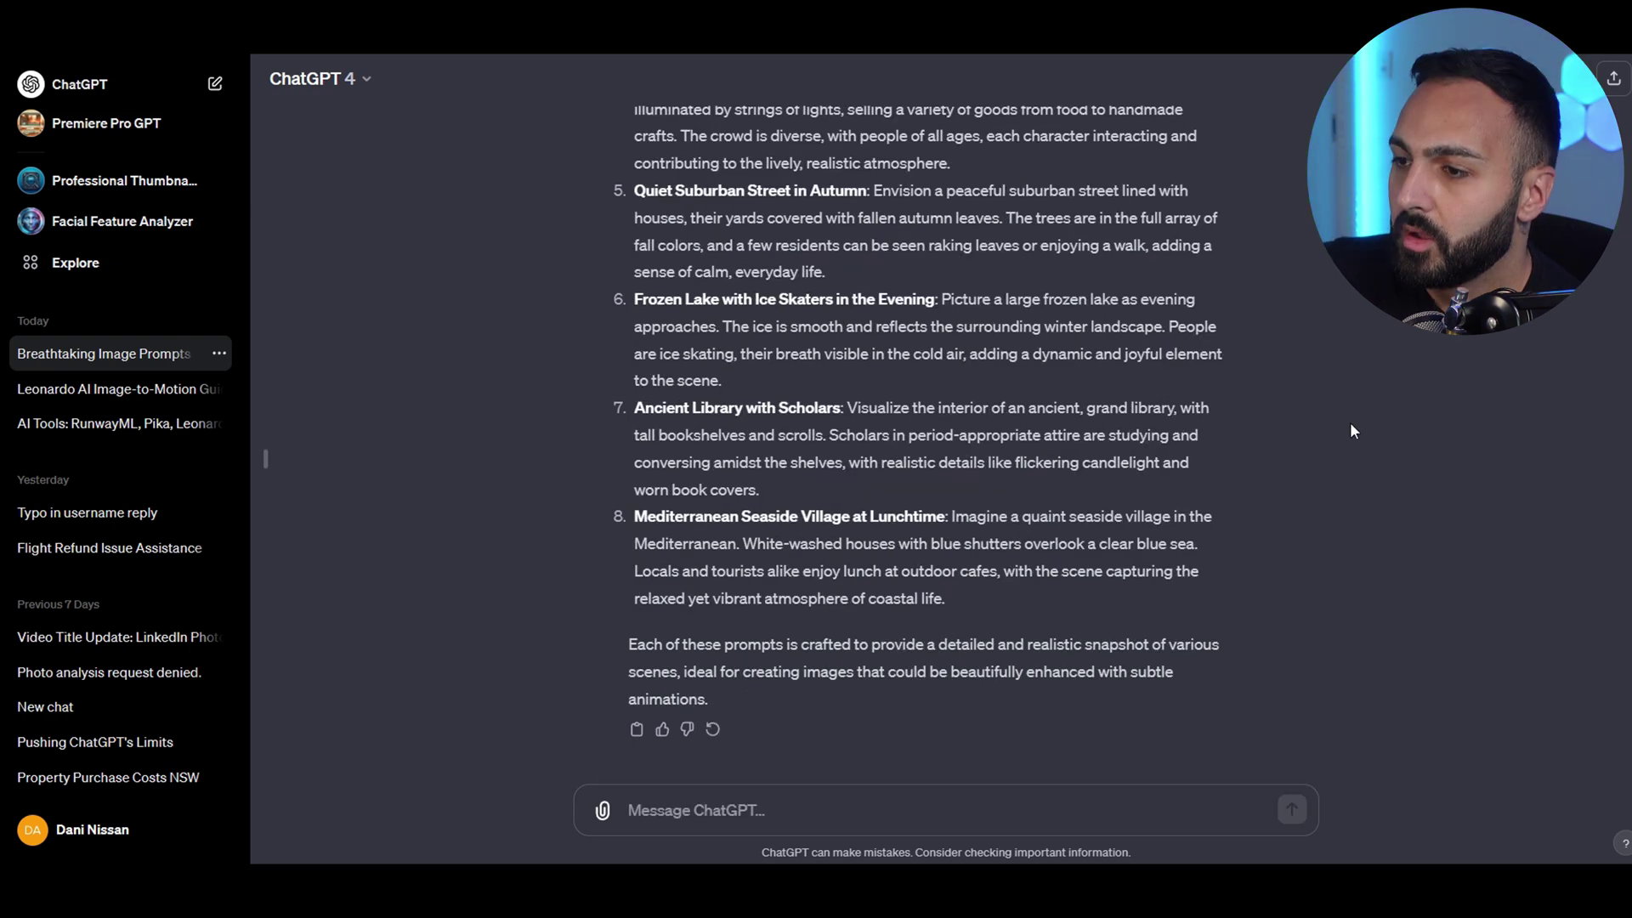
scroll(1219, 444, up, 6)
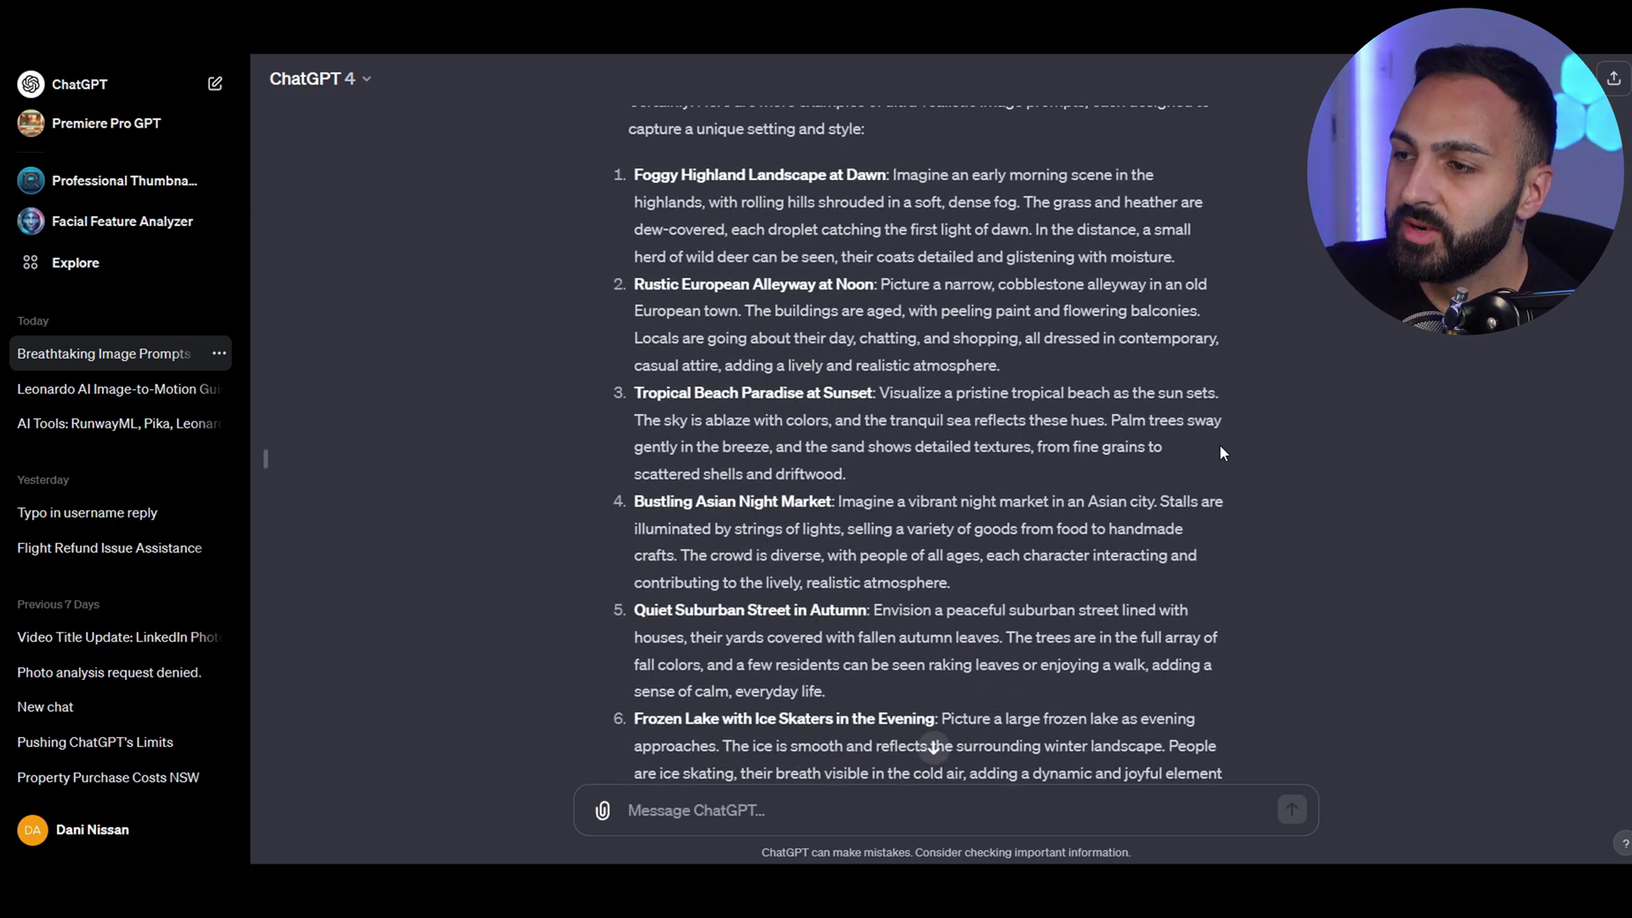
scroll(1266, 442, down, 6)
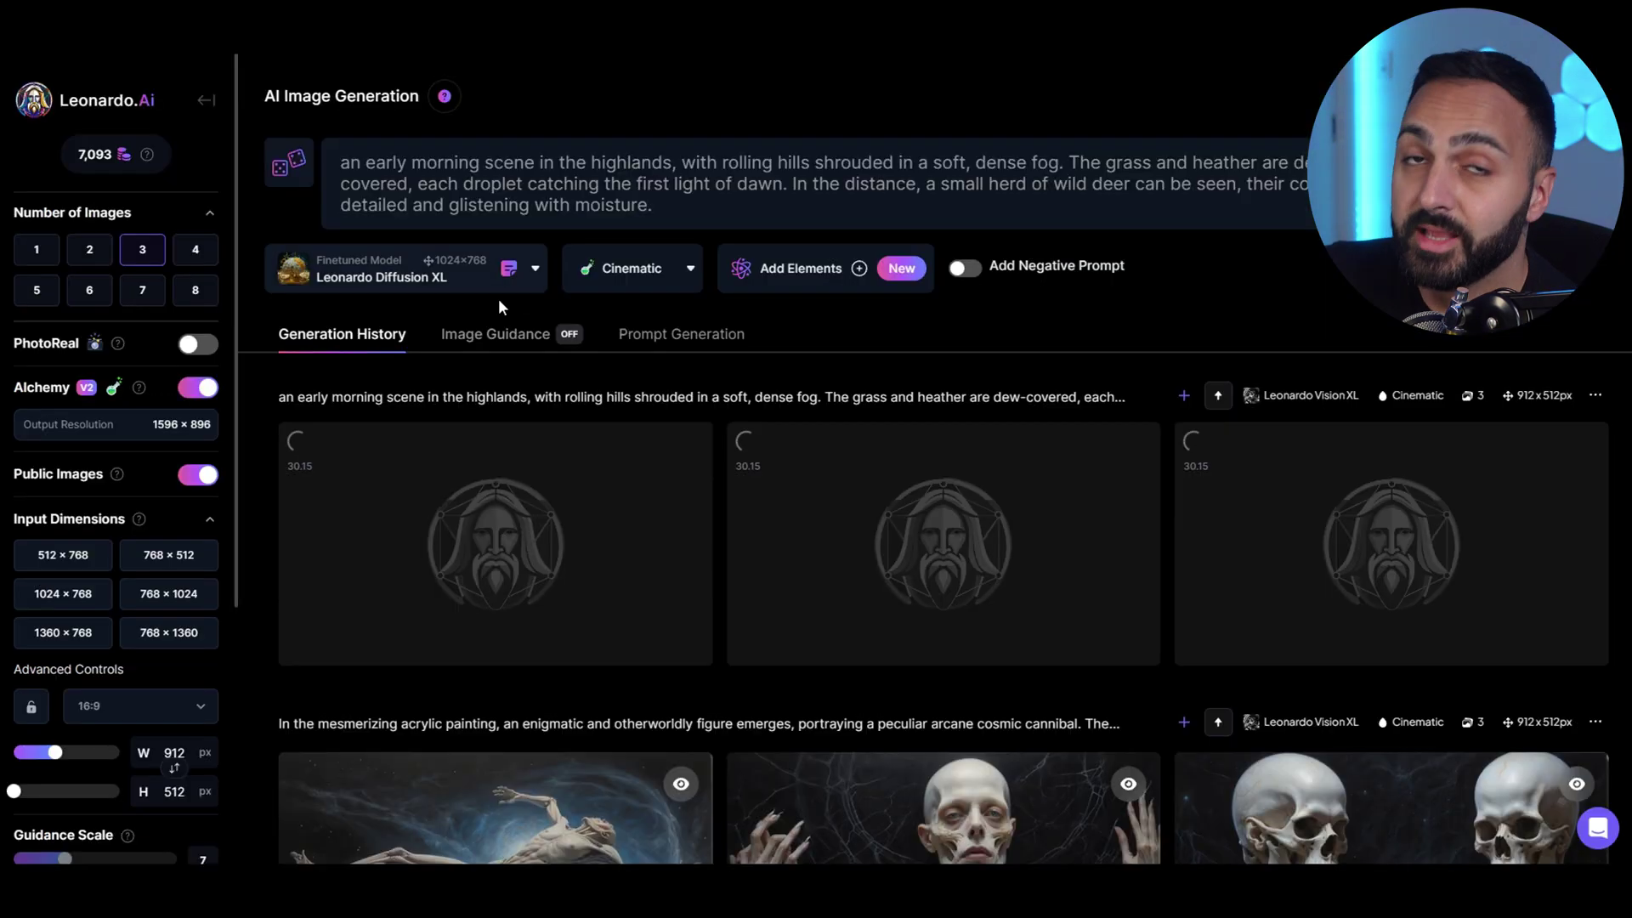
- Switch back to Leonardo.Ai, check the fine-tuned model and look through the generated street, night market, beach, highlands and alleyway image sets
click(419, 280)
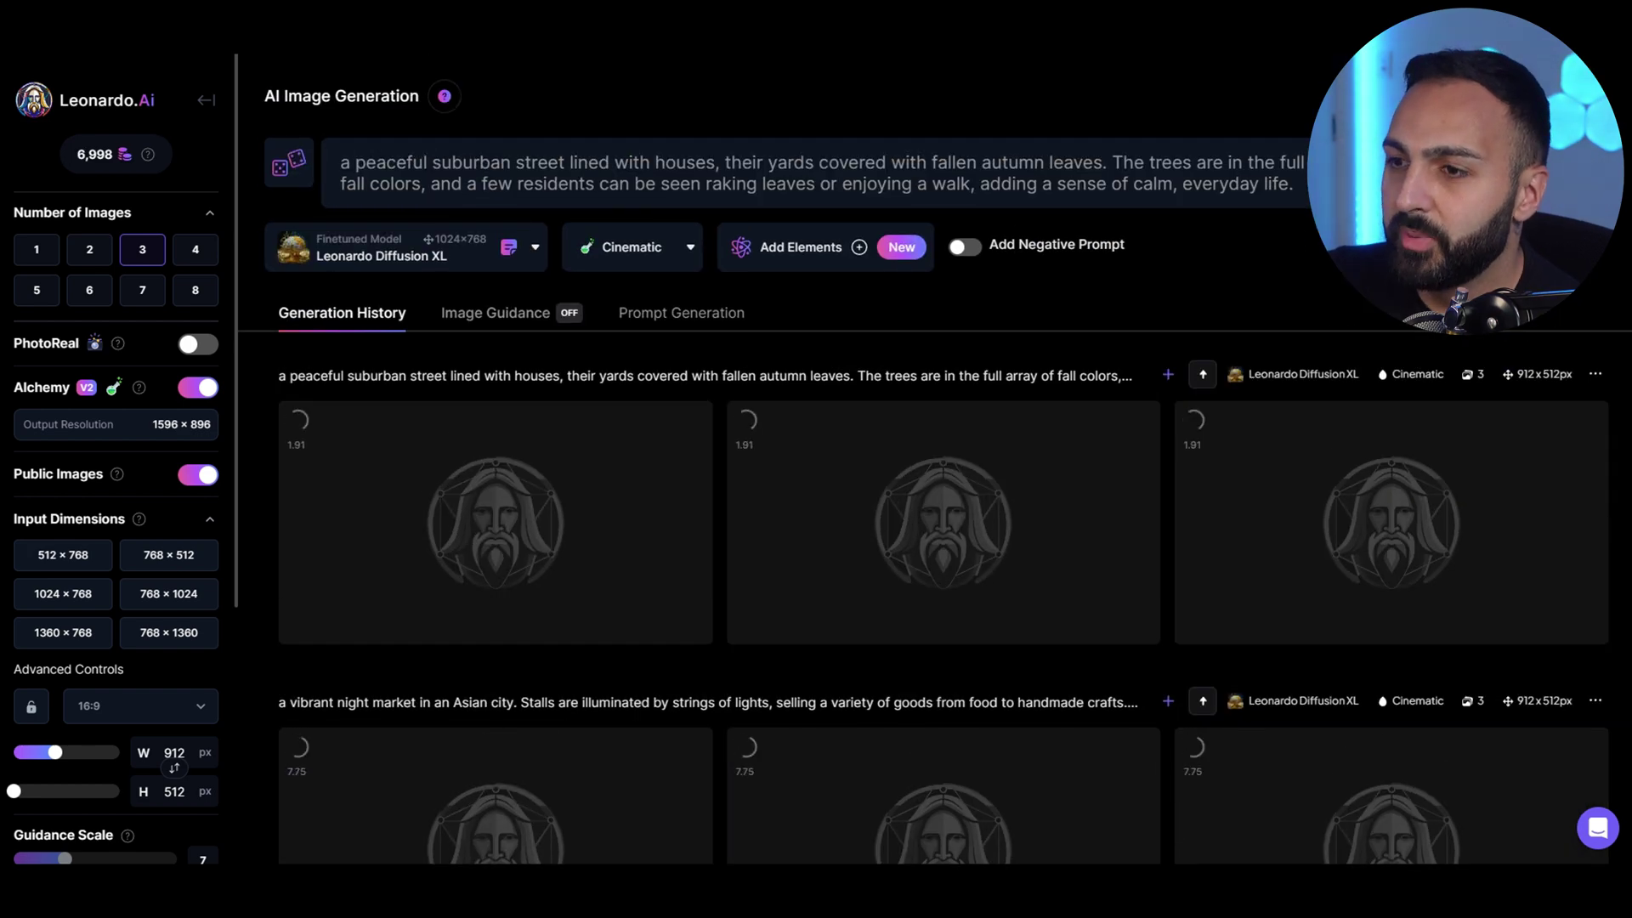
scroll(944, 458, down, 12)
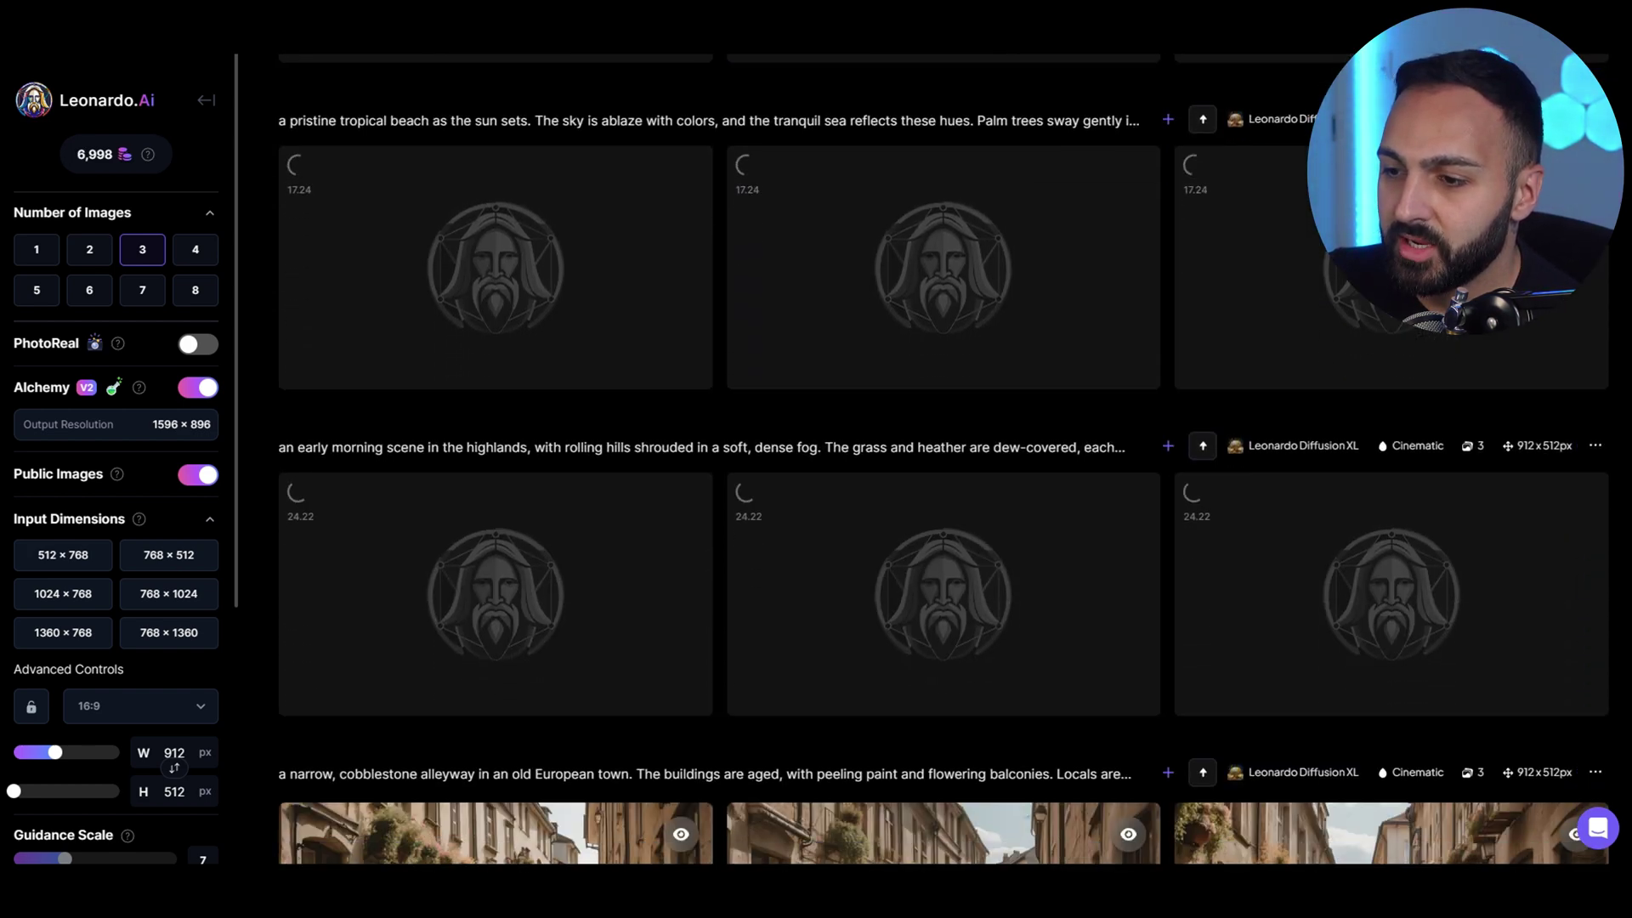
scroll(944, 459, down, 1)
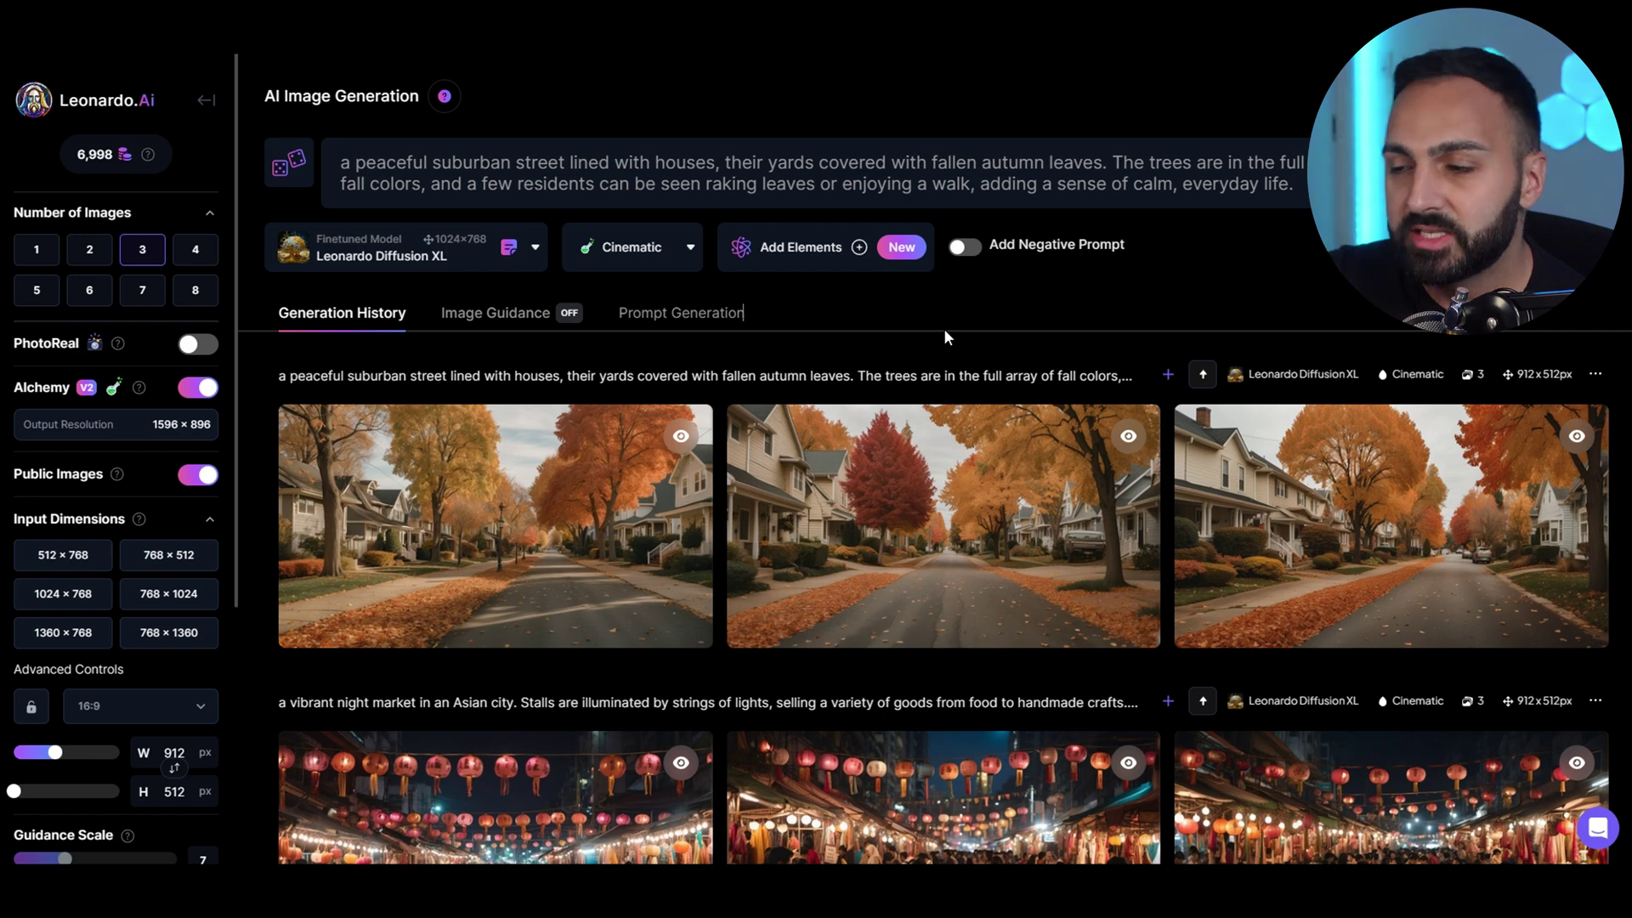
scroll(1548, 385, down, 13)
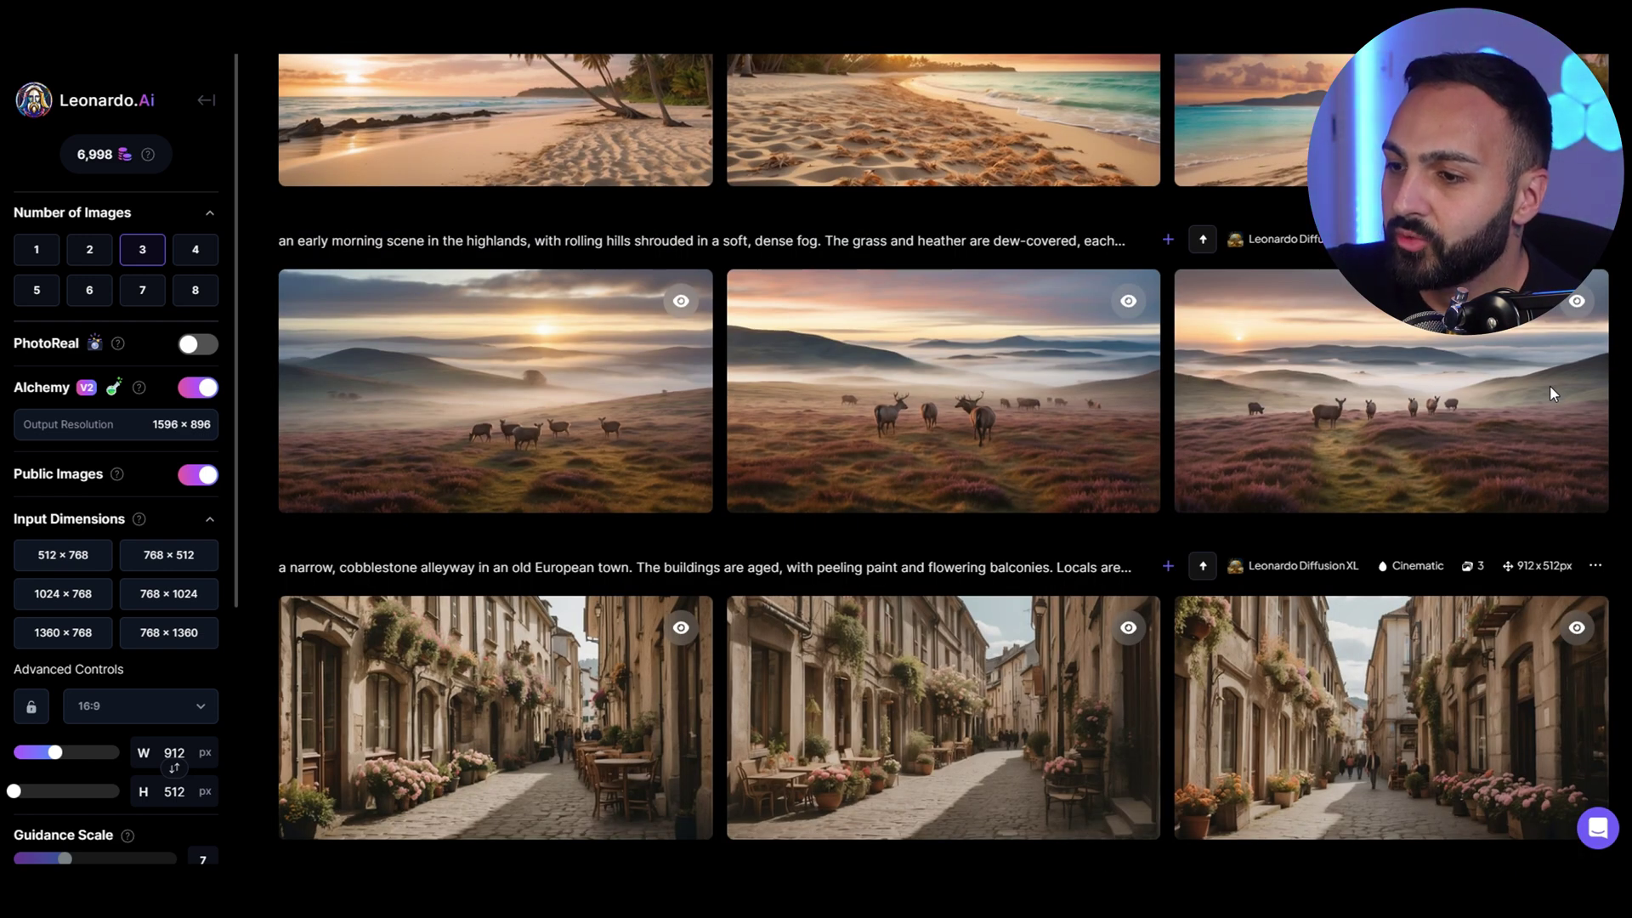
scroll(1549, 385, up, 9)
scroll(943, 459, up, 2)
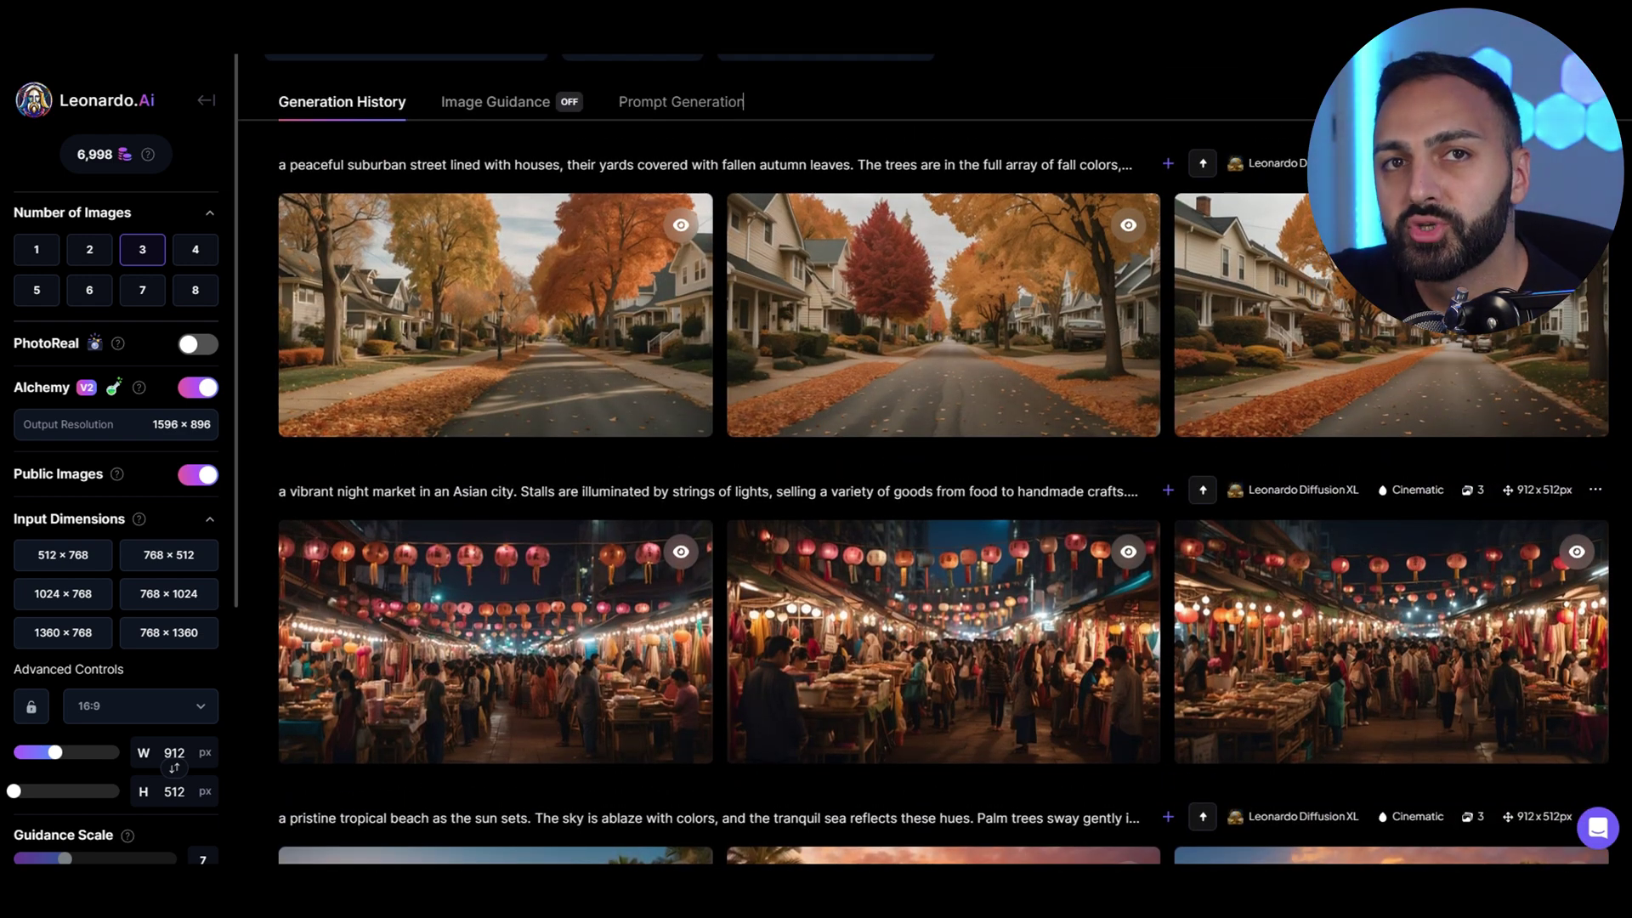
- View the three cobblestone alleyway images enlarged, and generate a public motion video from the first one with motion strength 5
scroll(728, 480, down, 12)
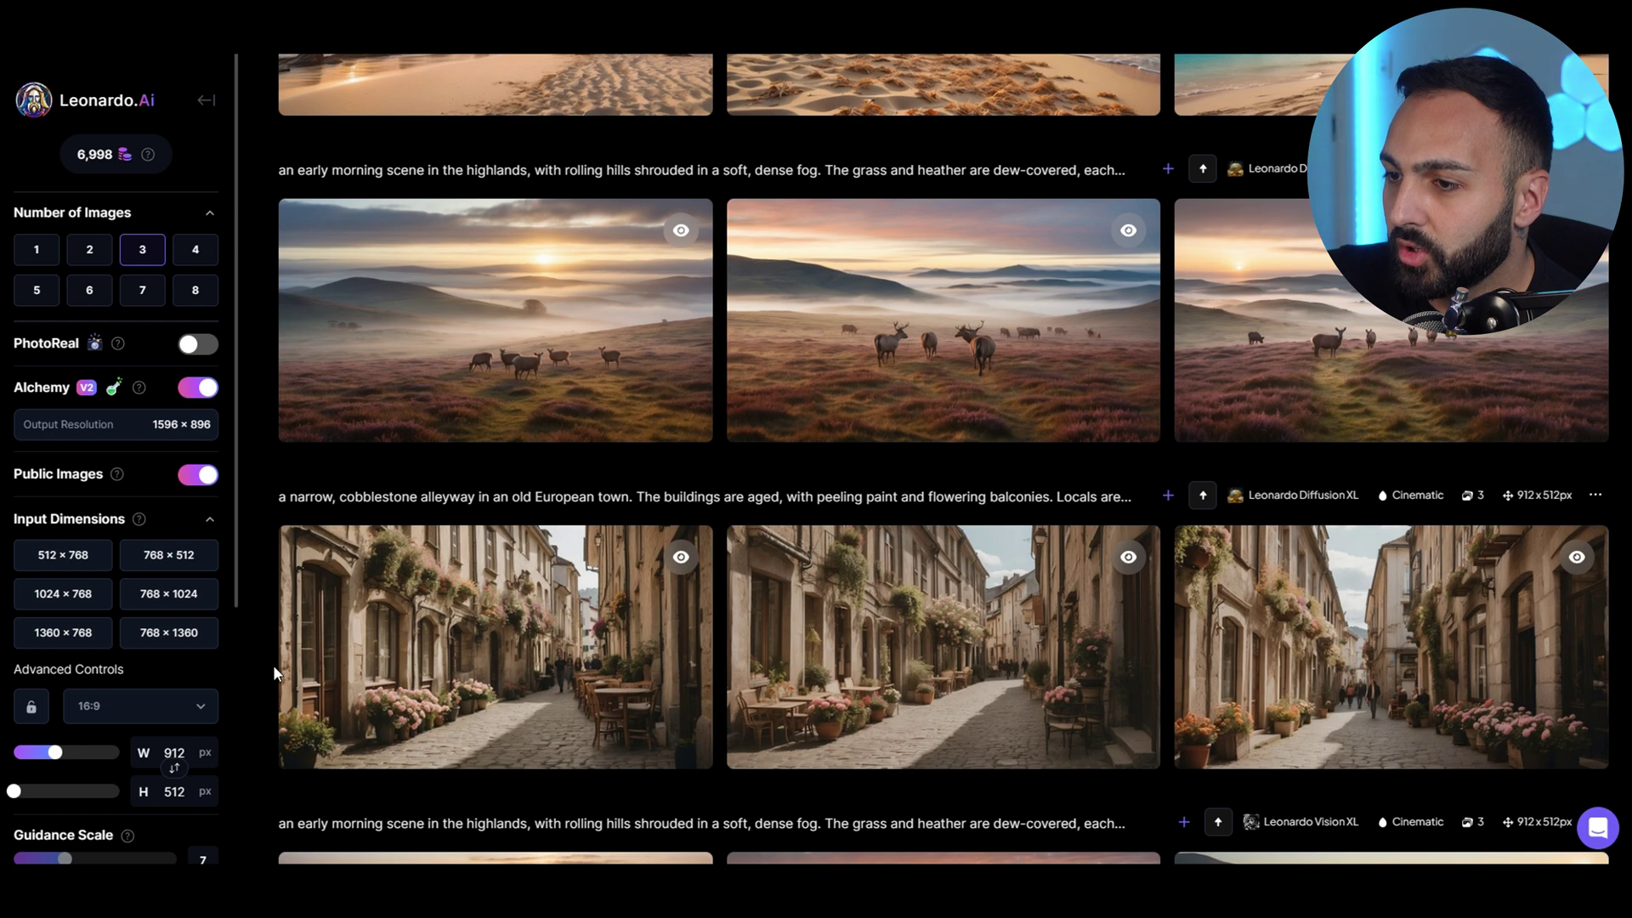
mouse_move(341, 718)
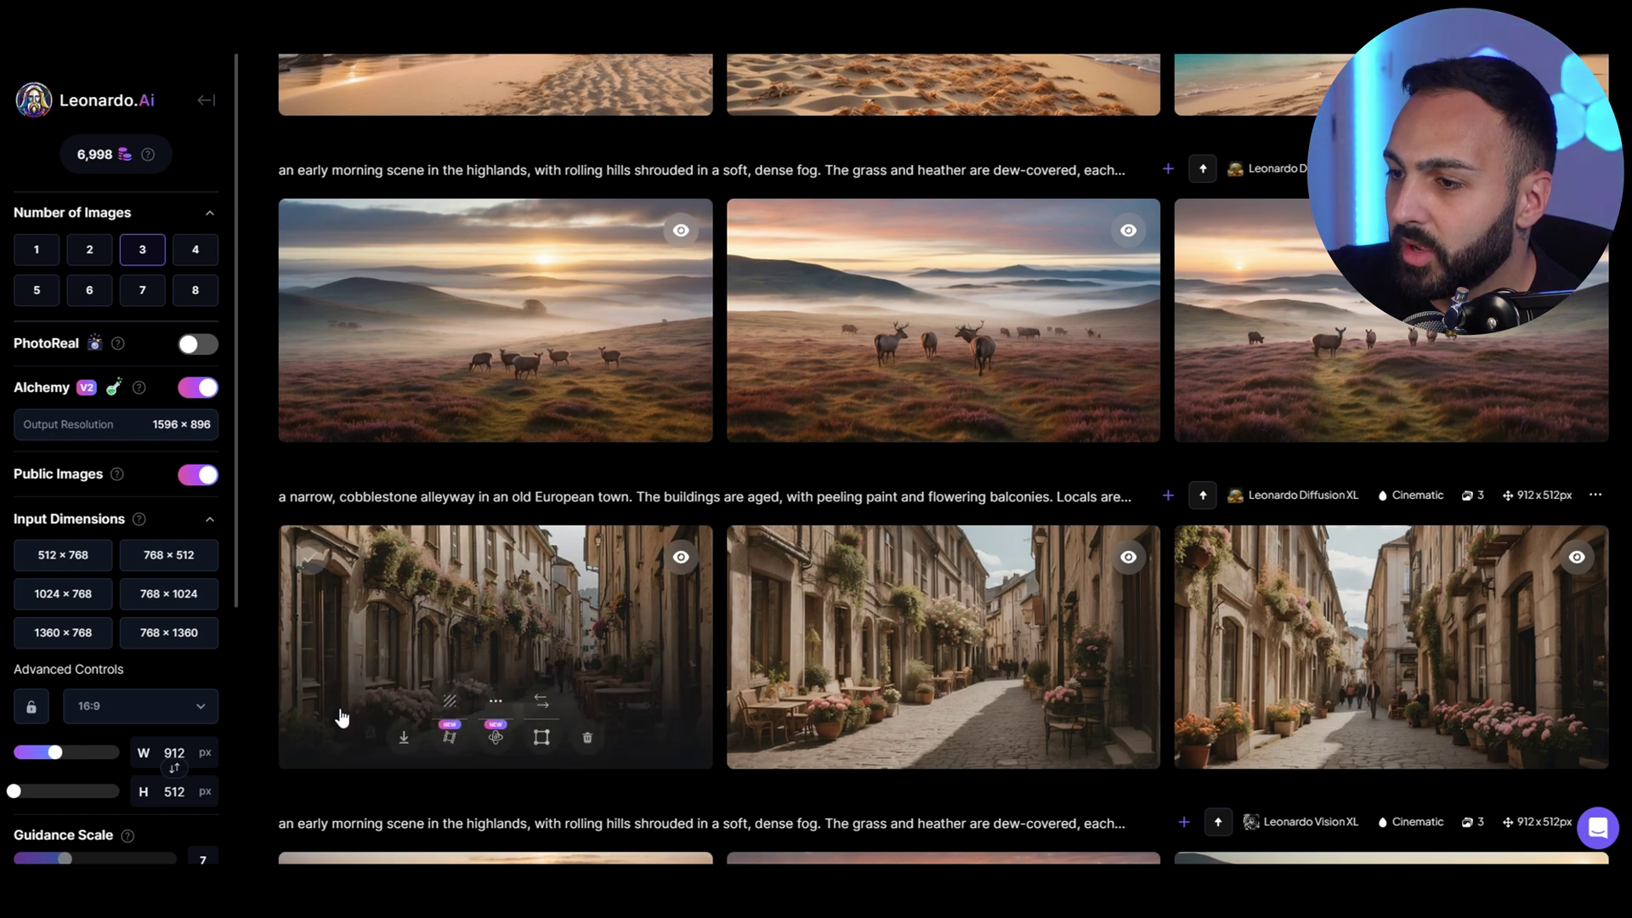
click(489, 643)
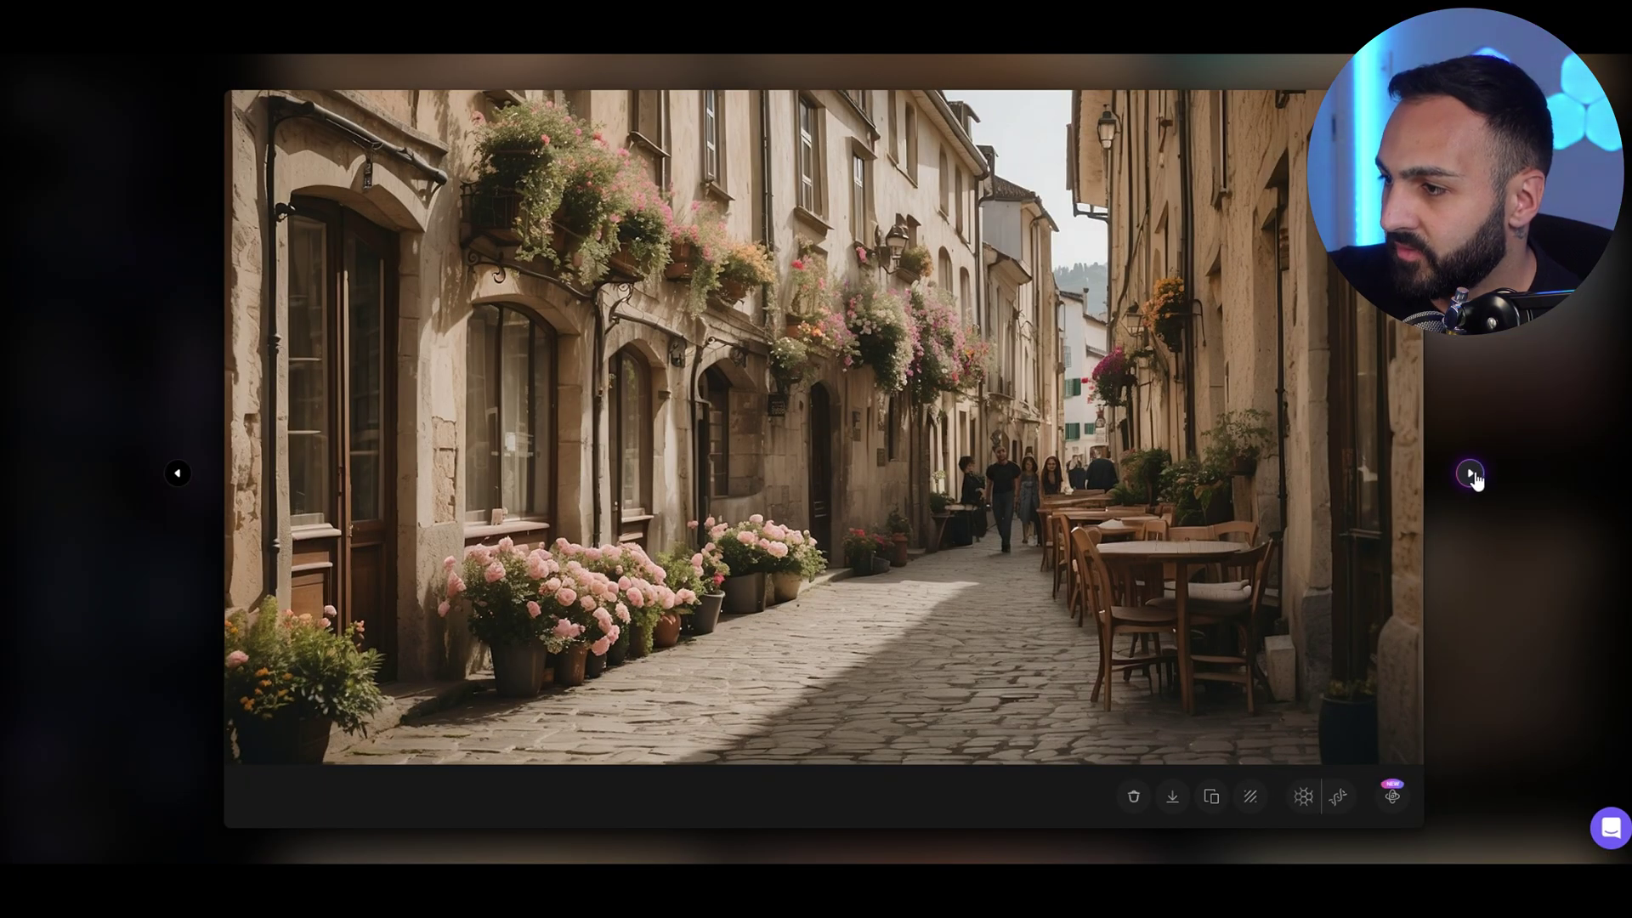
click(1471, 475)
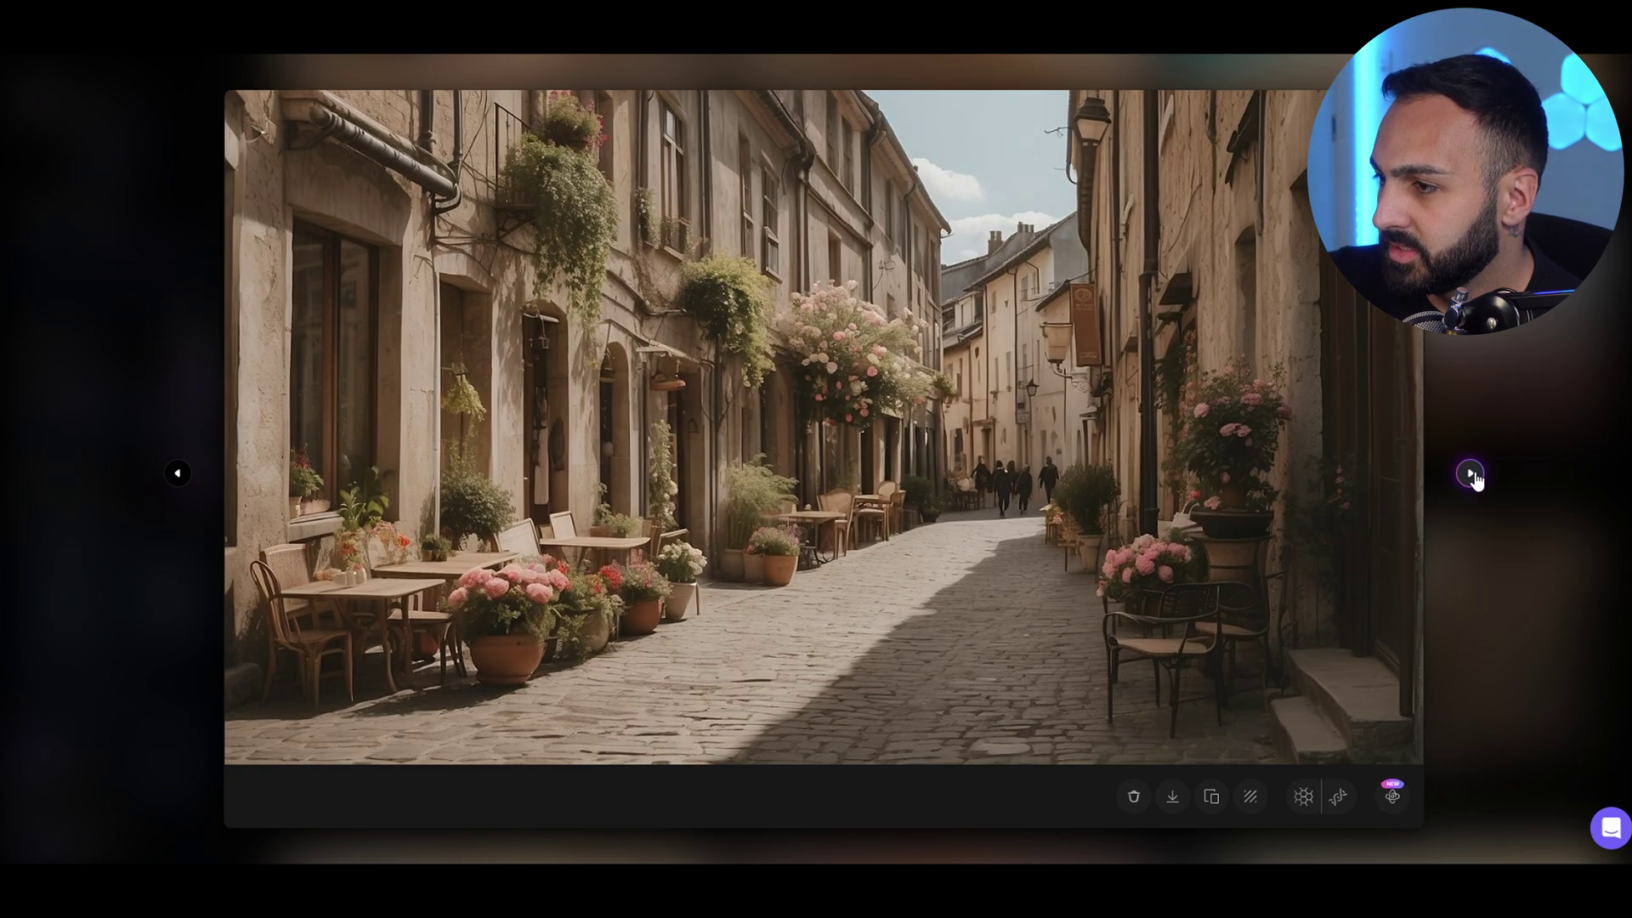
click(1471, 474)
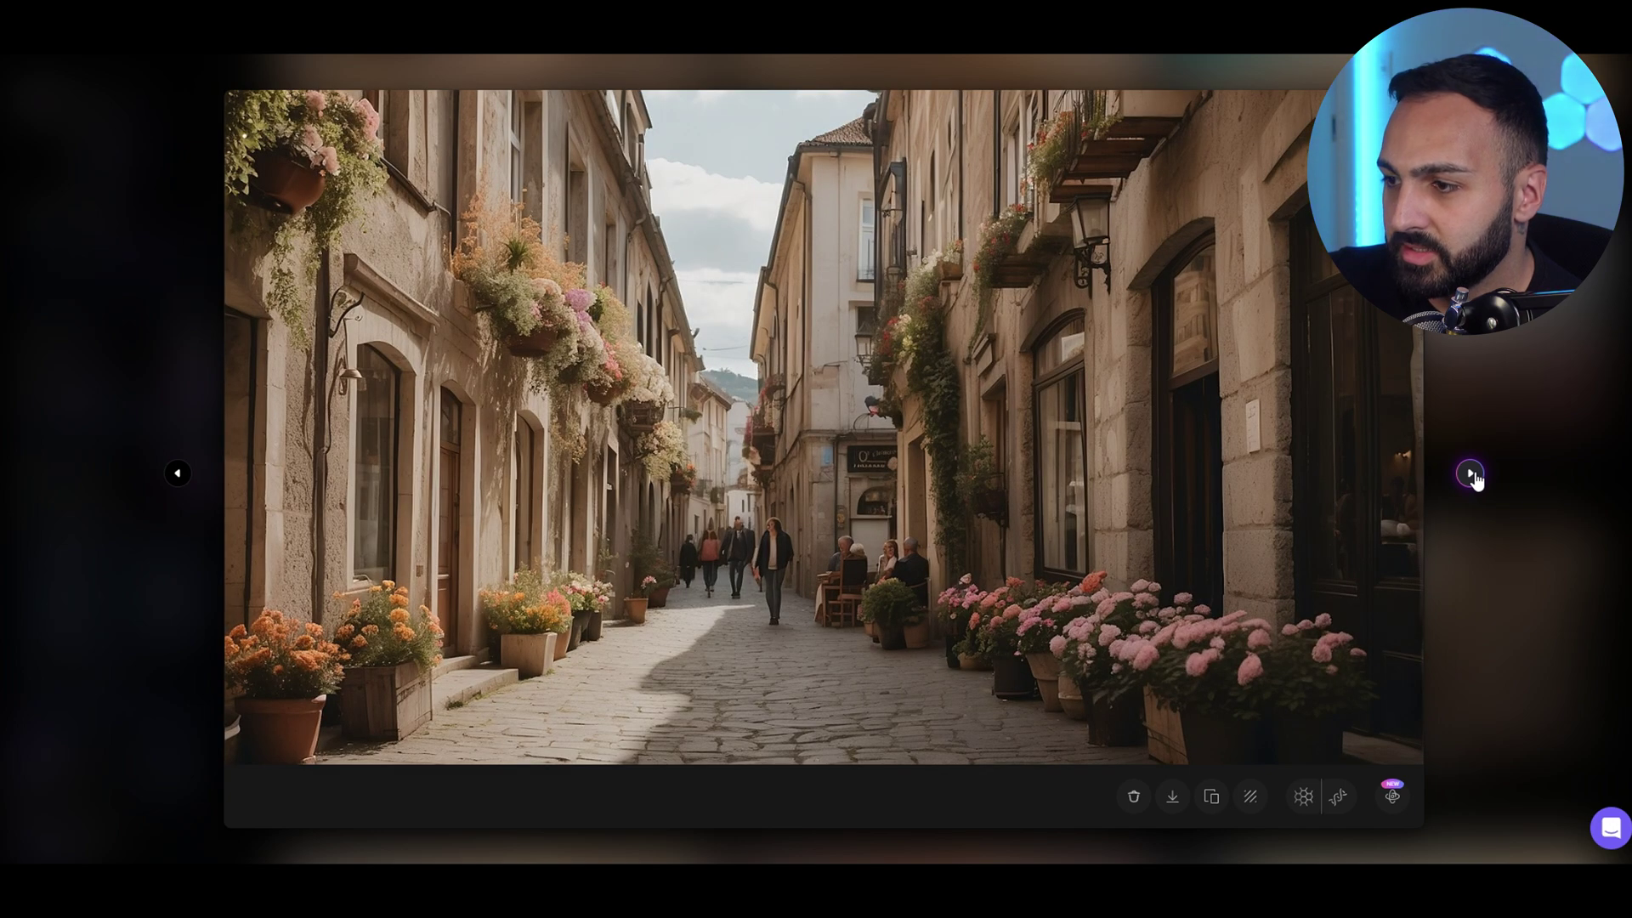
key(Escape)
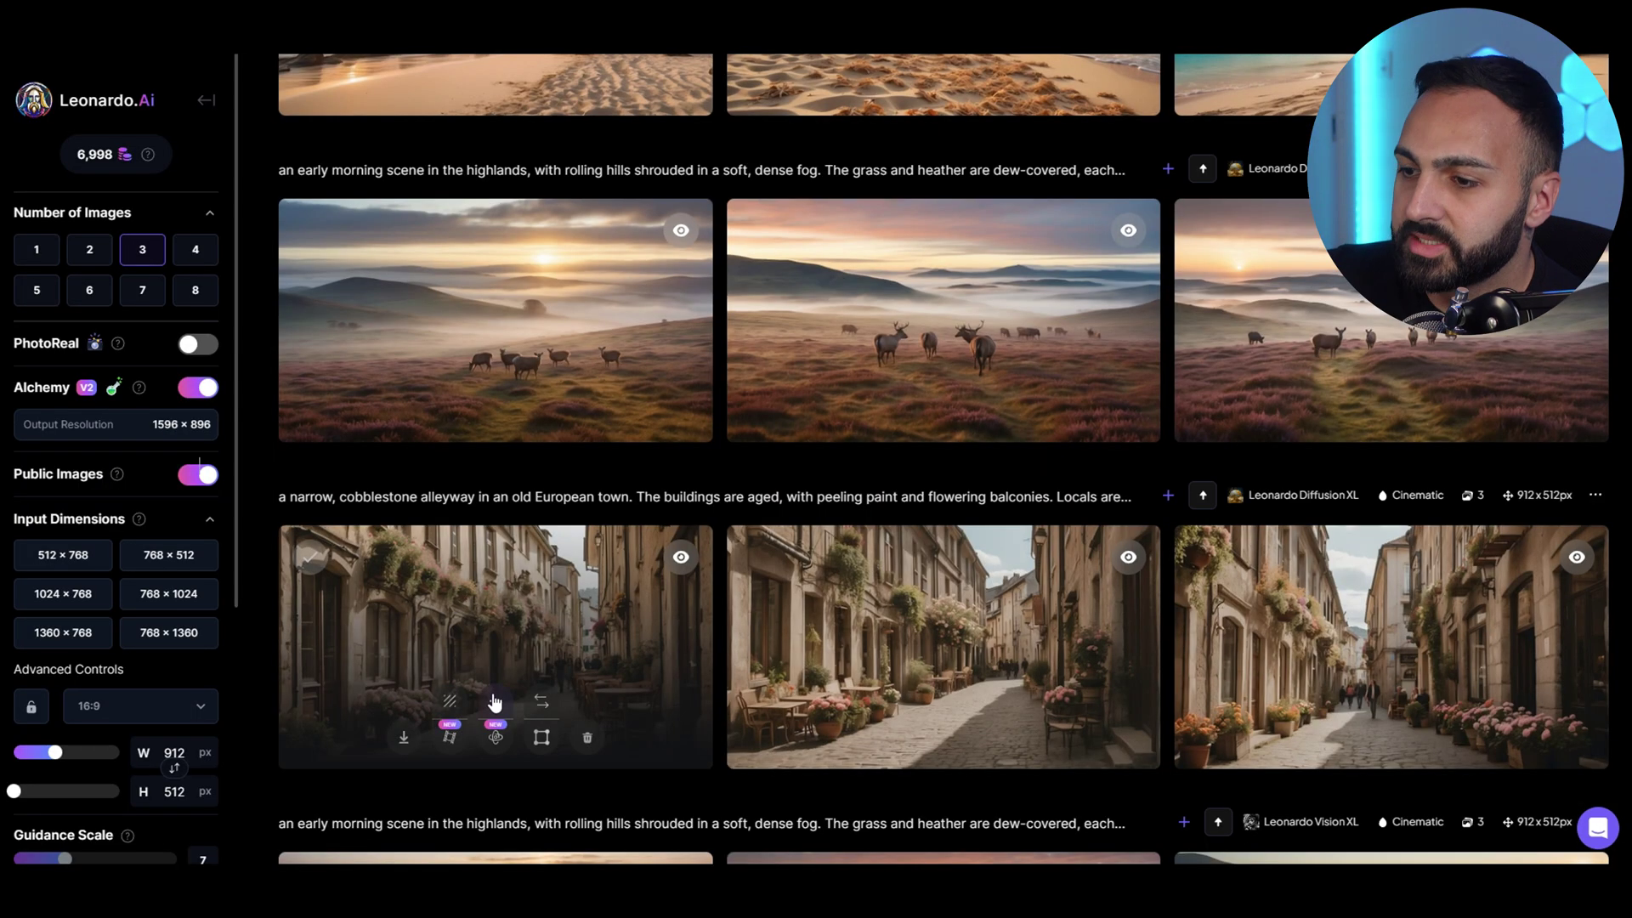
click(449, 738)
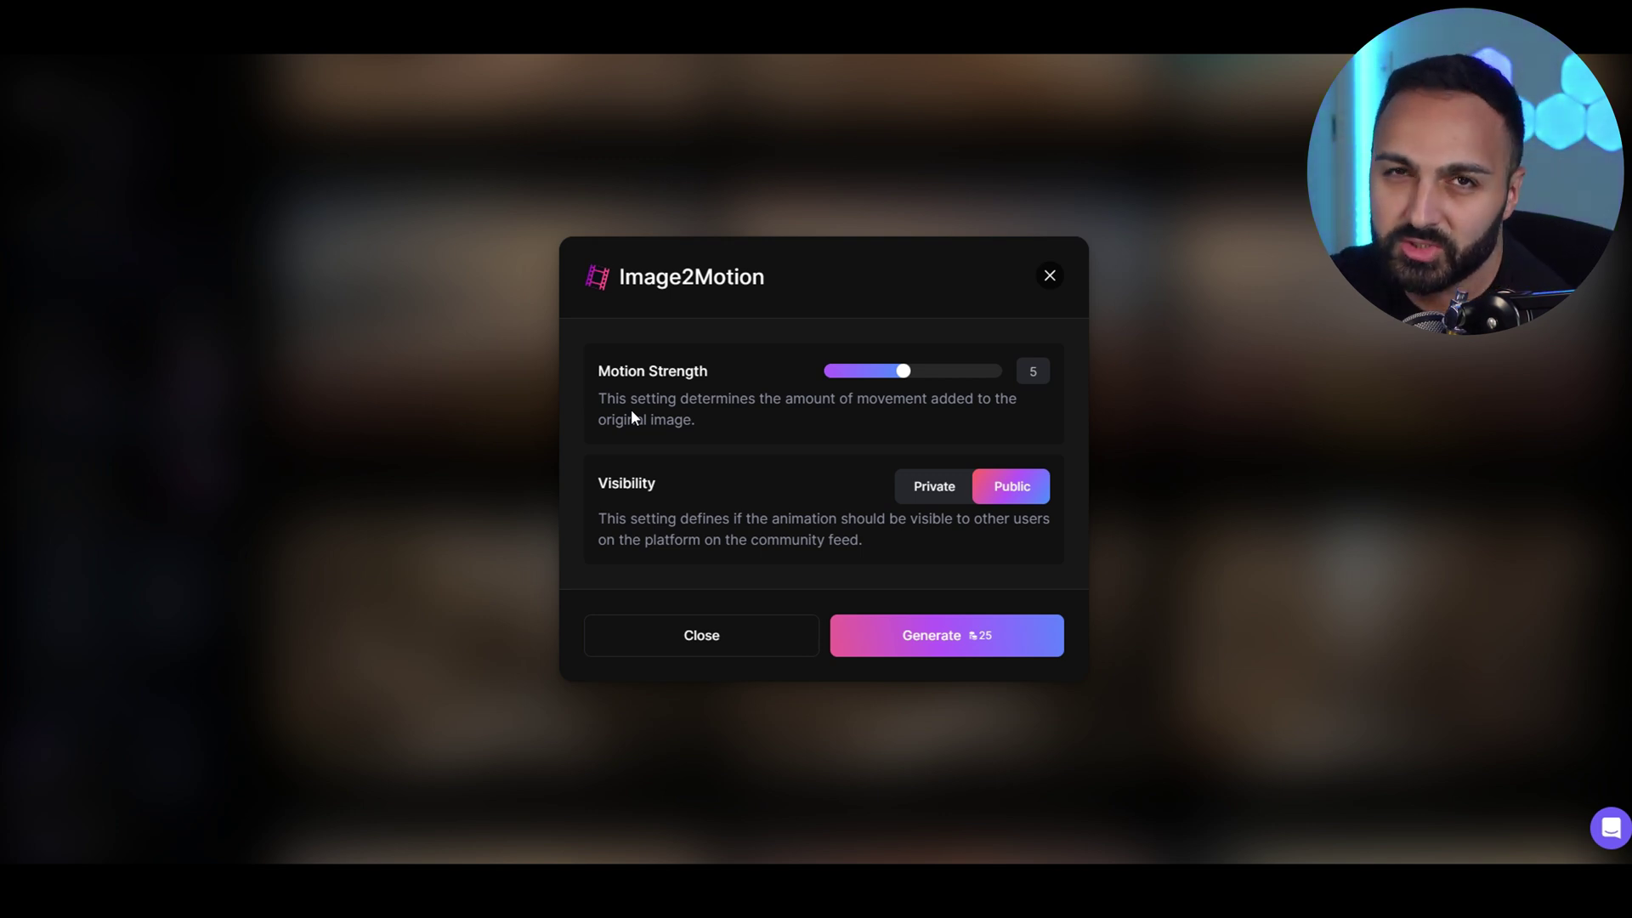
click(992, 654)
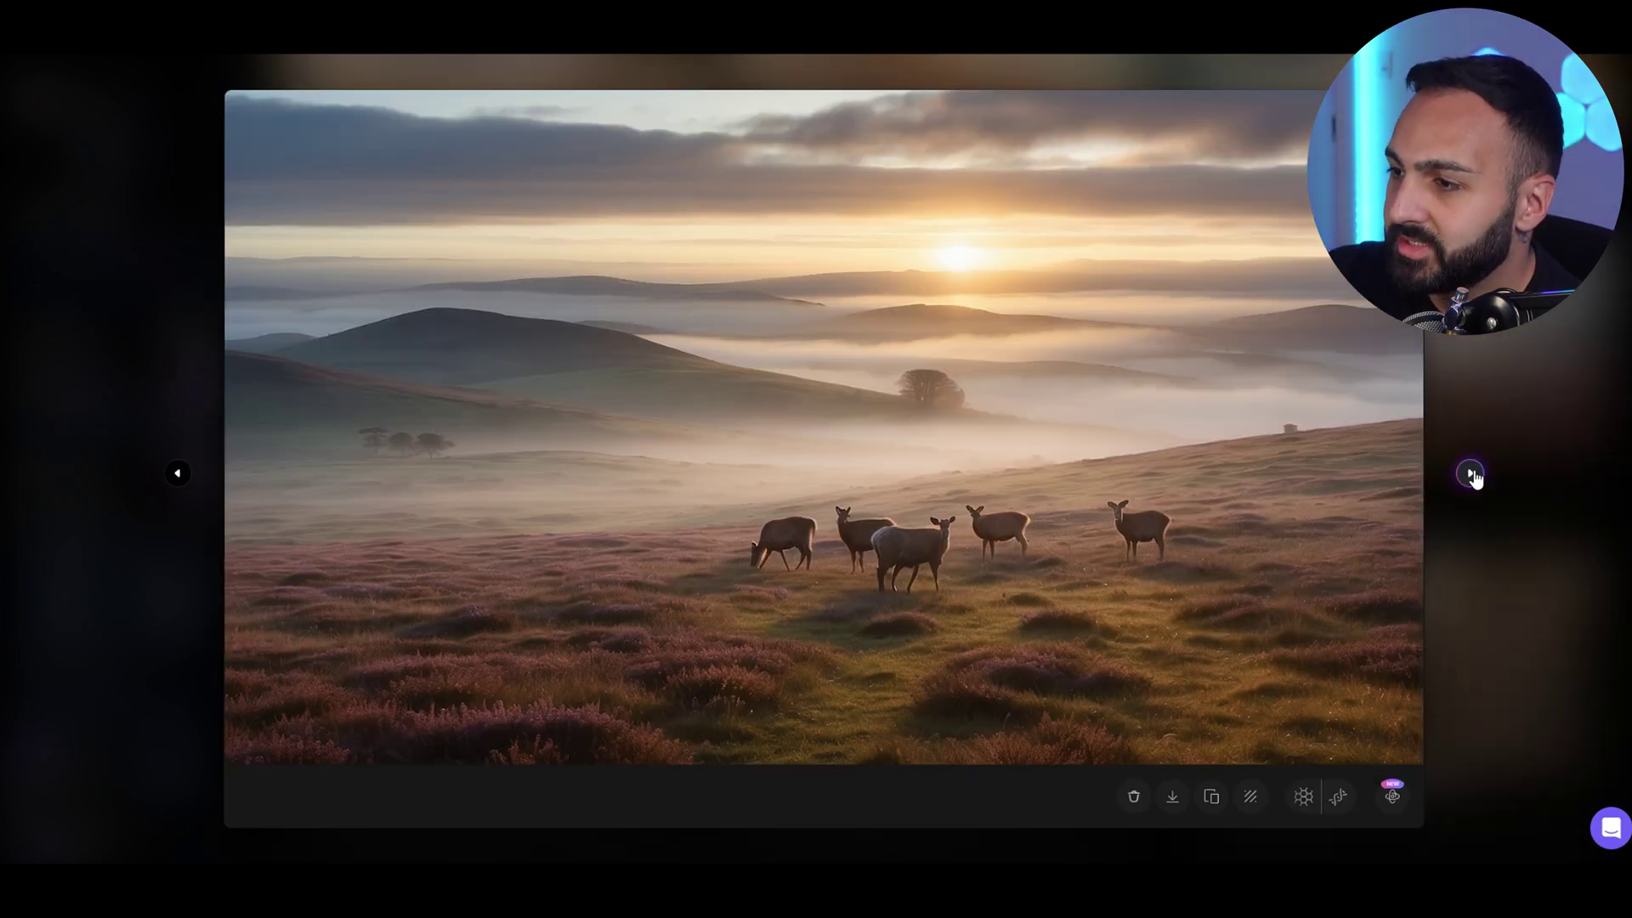
- View the highlands and tropical beach images enlarged, and generate a motion video from the second beach image
click(1471, 475)
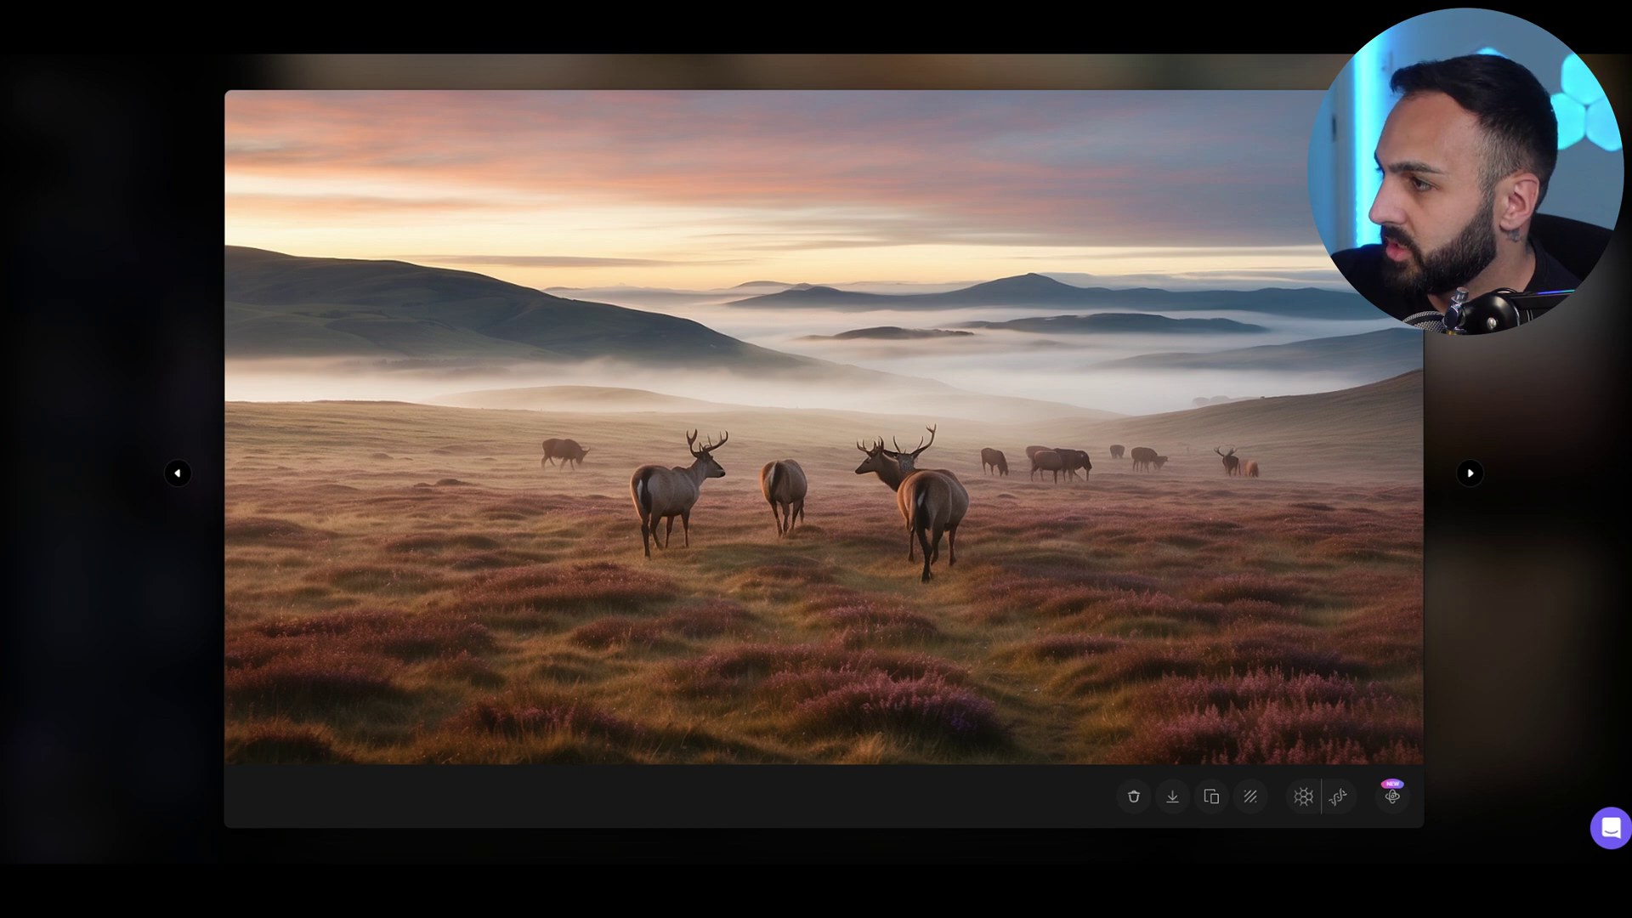
click(1470, 476)
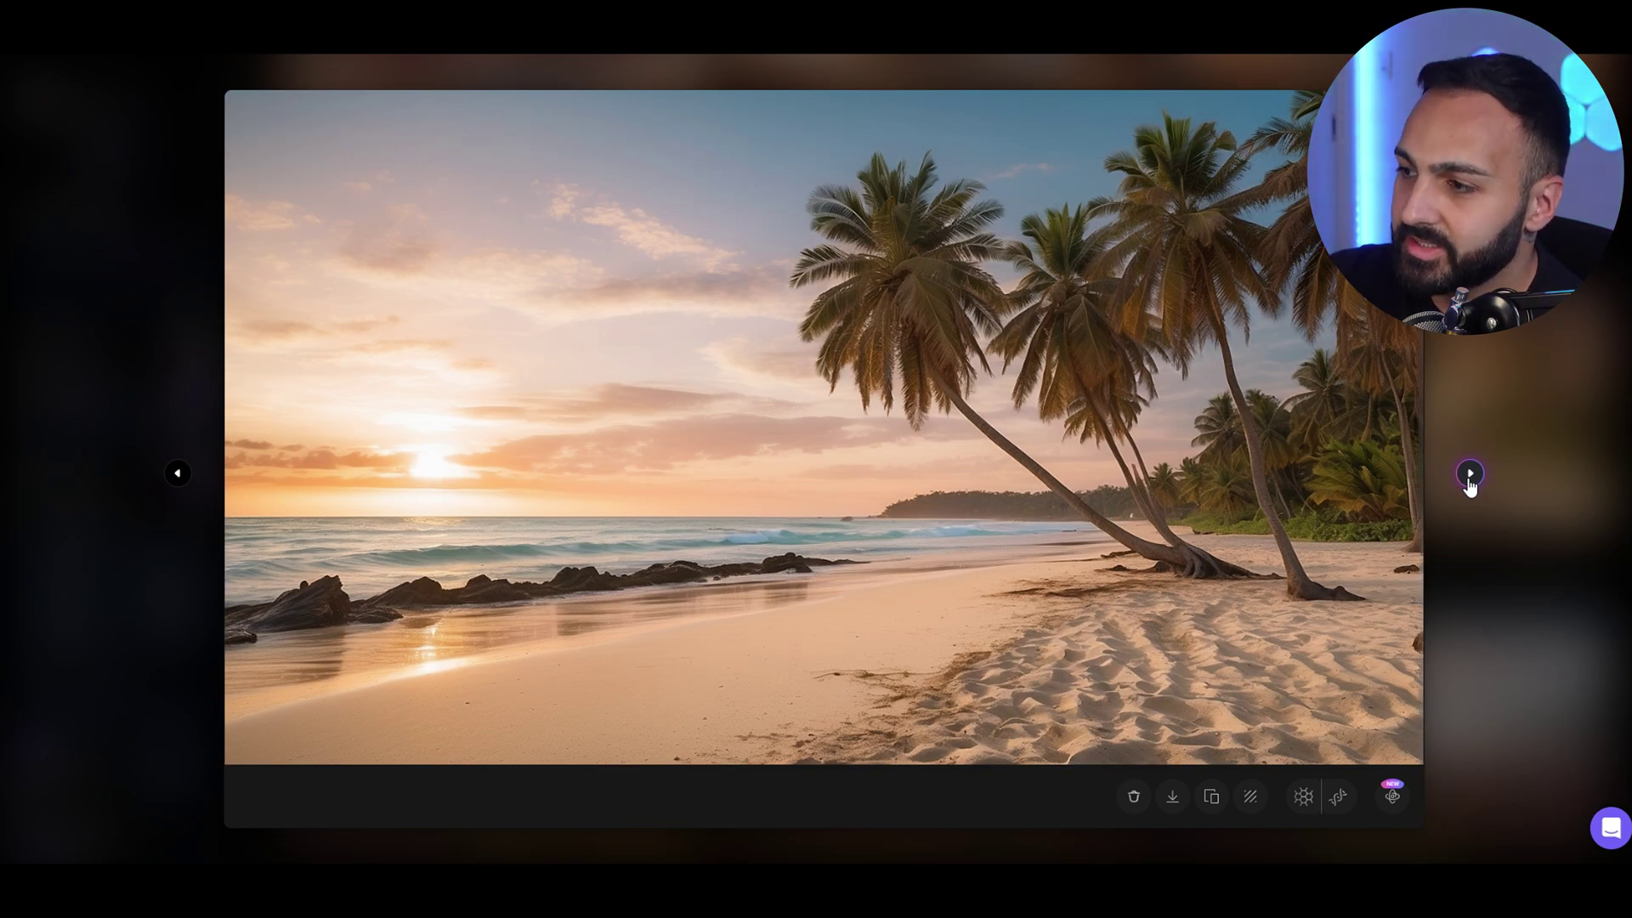
click(1471, 476)
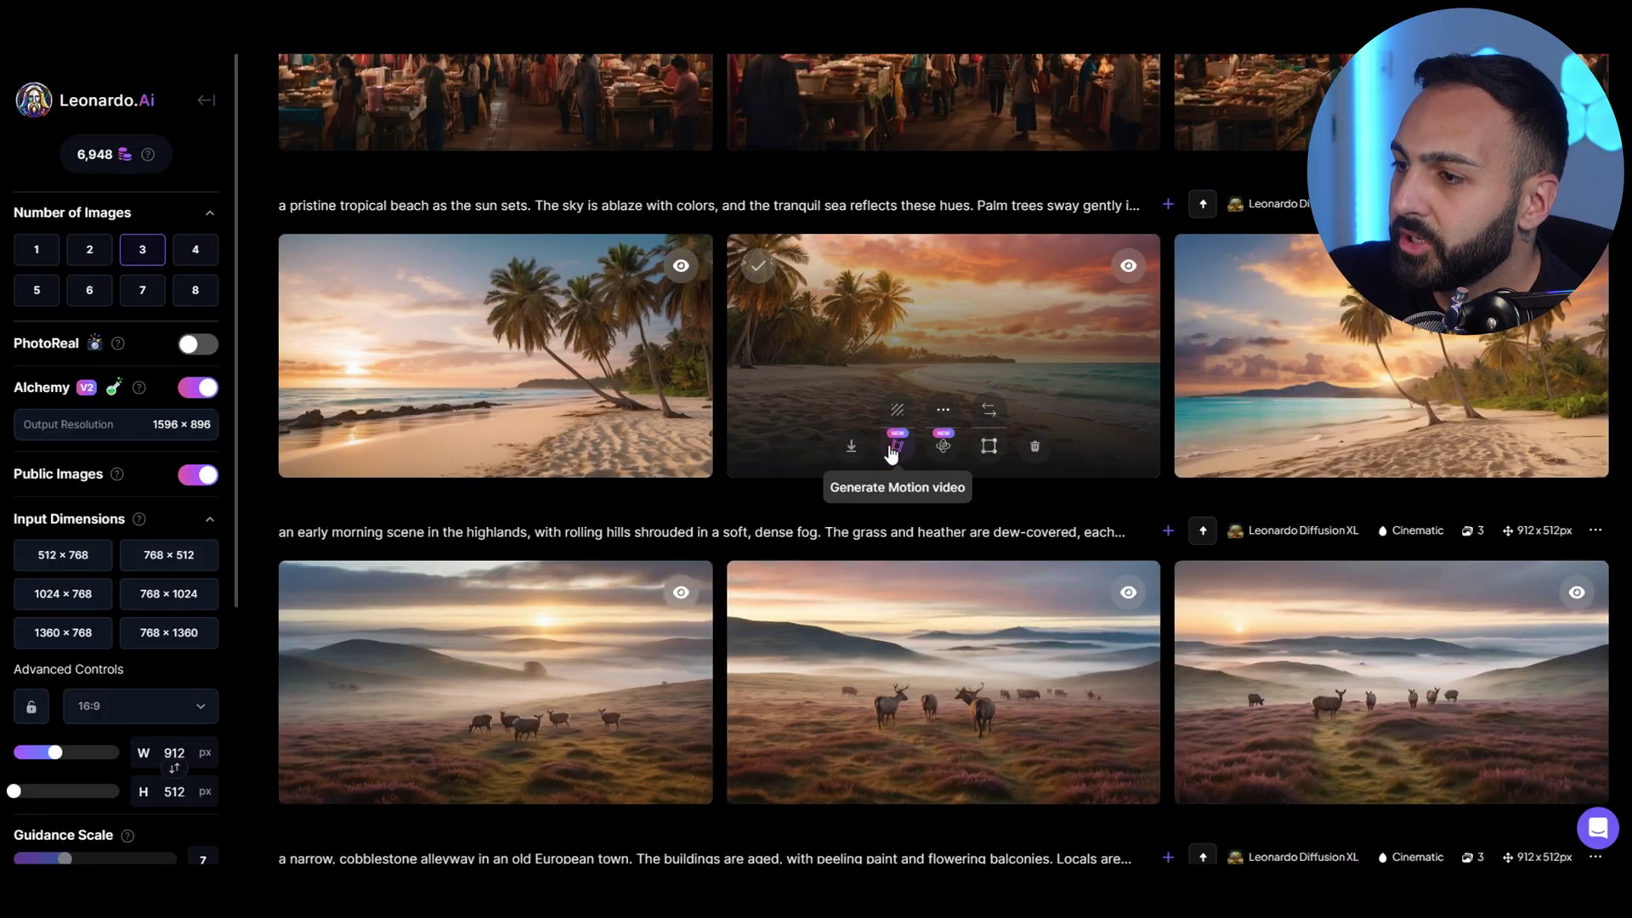
click(896, 412)
click(991, 649)
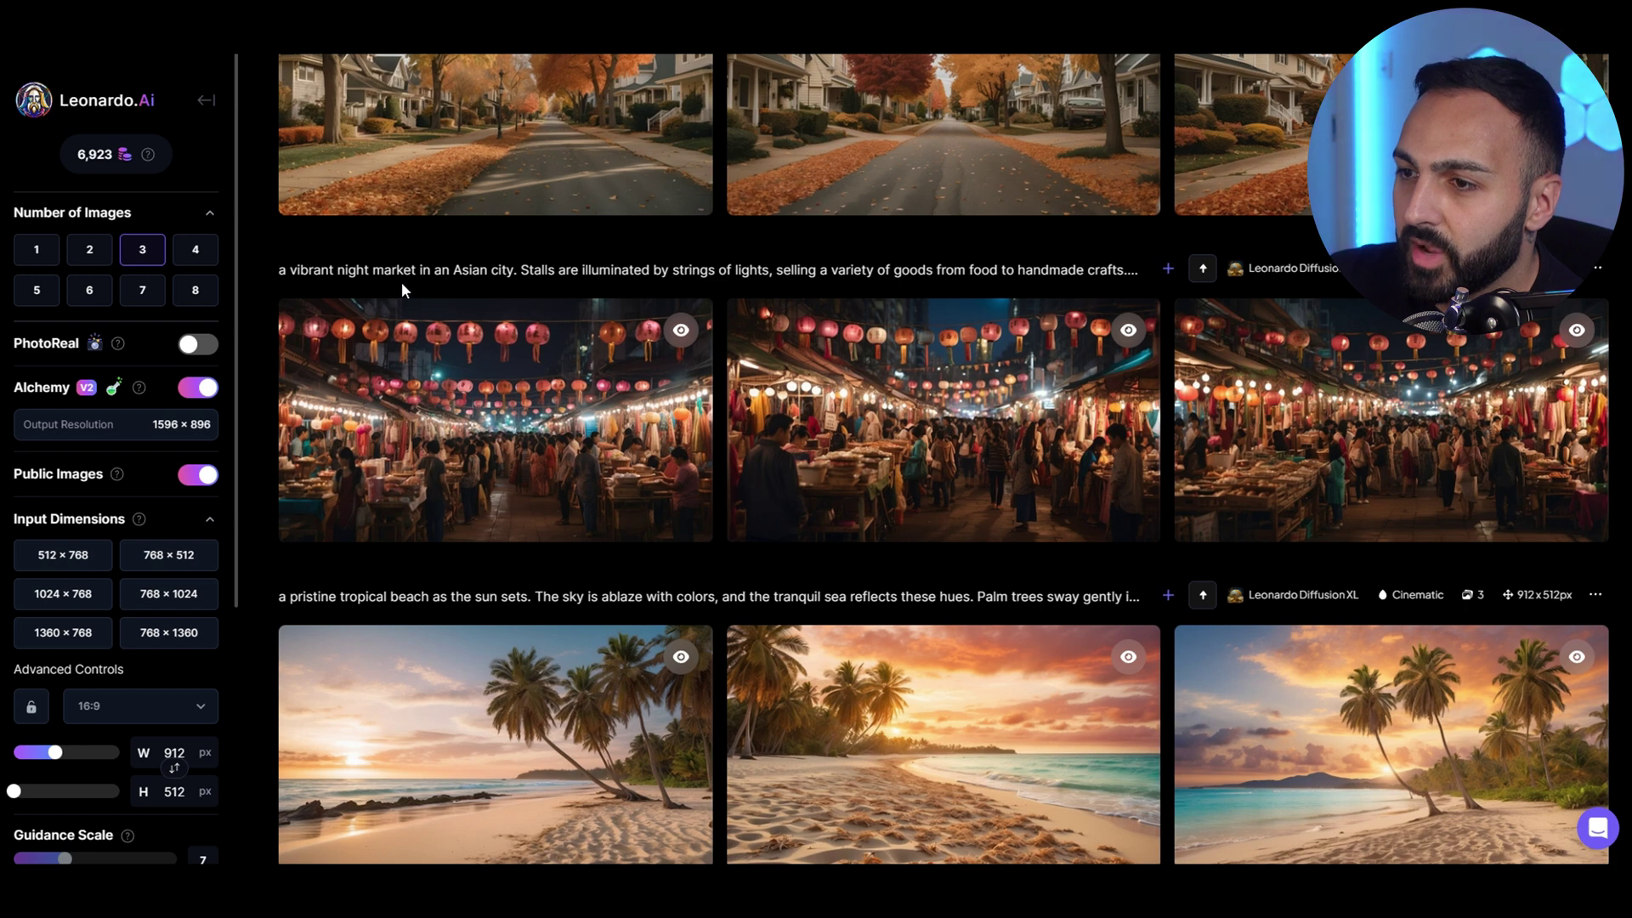
- View the night market and autumn suburban street images enlarged, comparing the first two street images
click(412, 348)
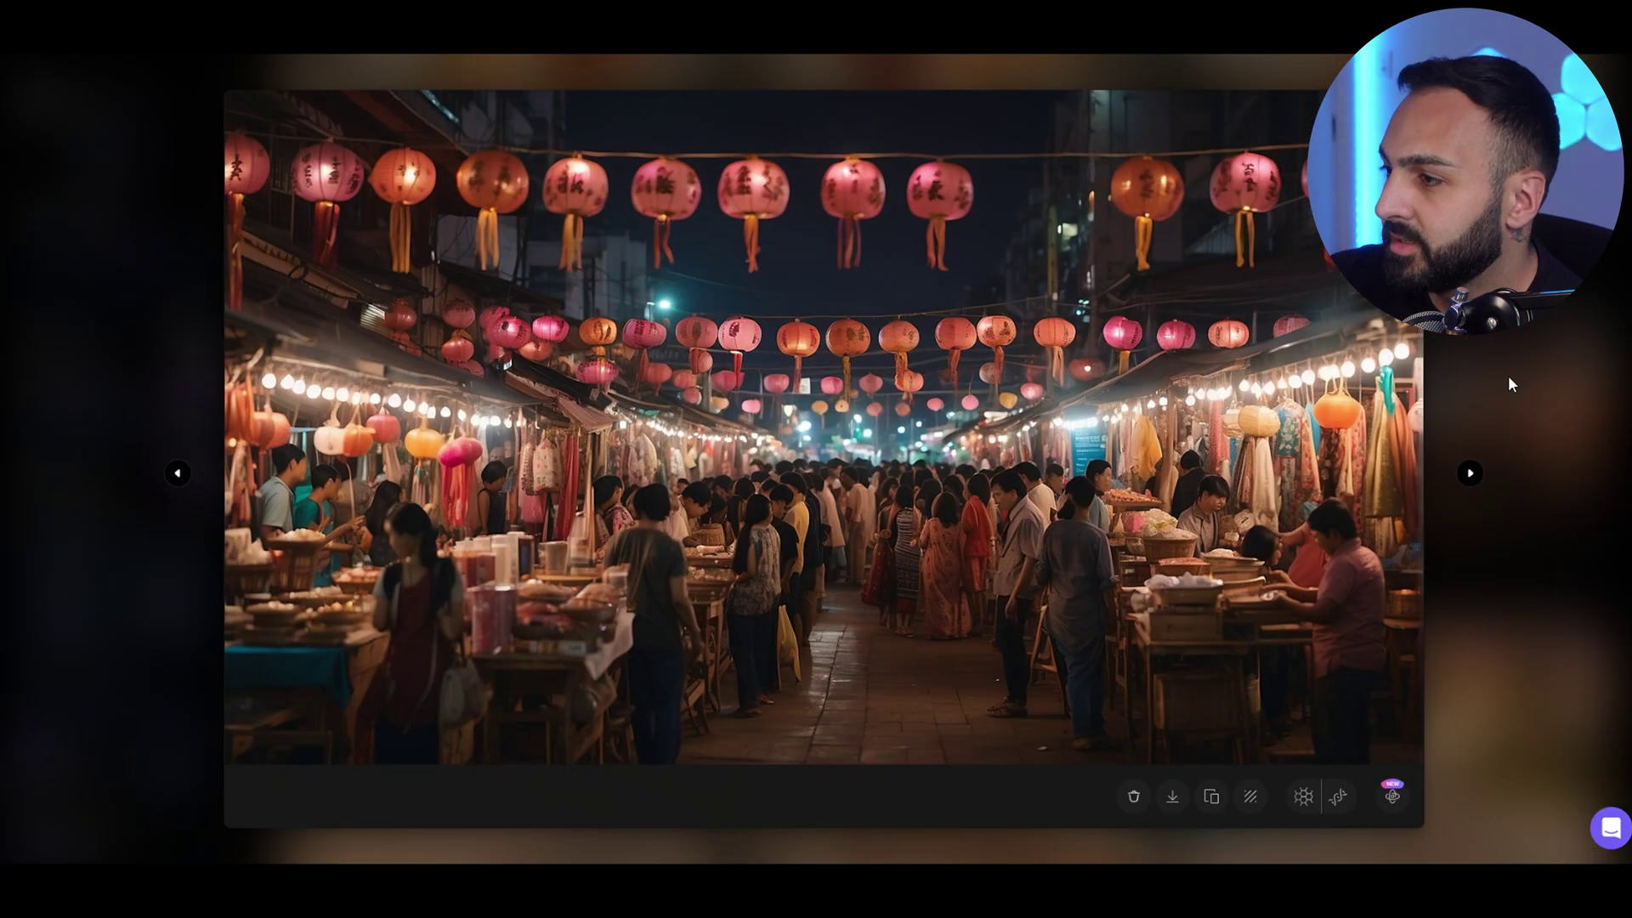
click(1470, 474)
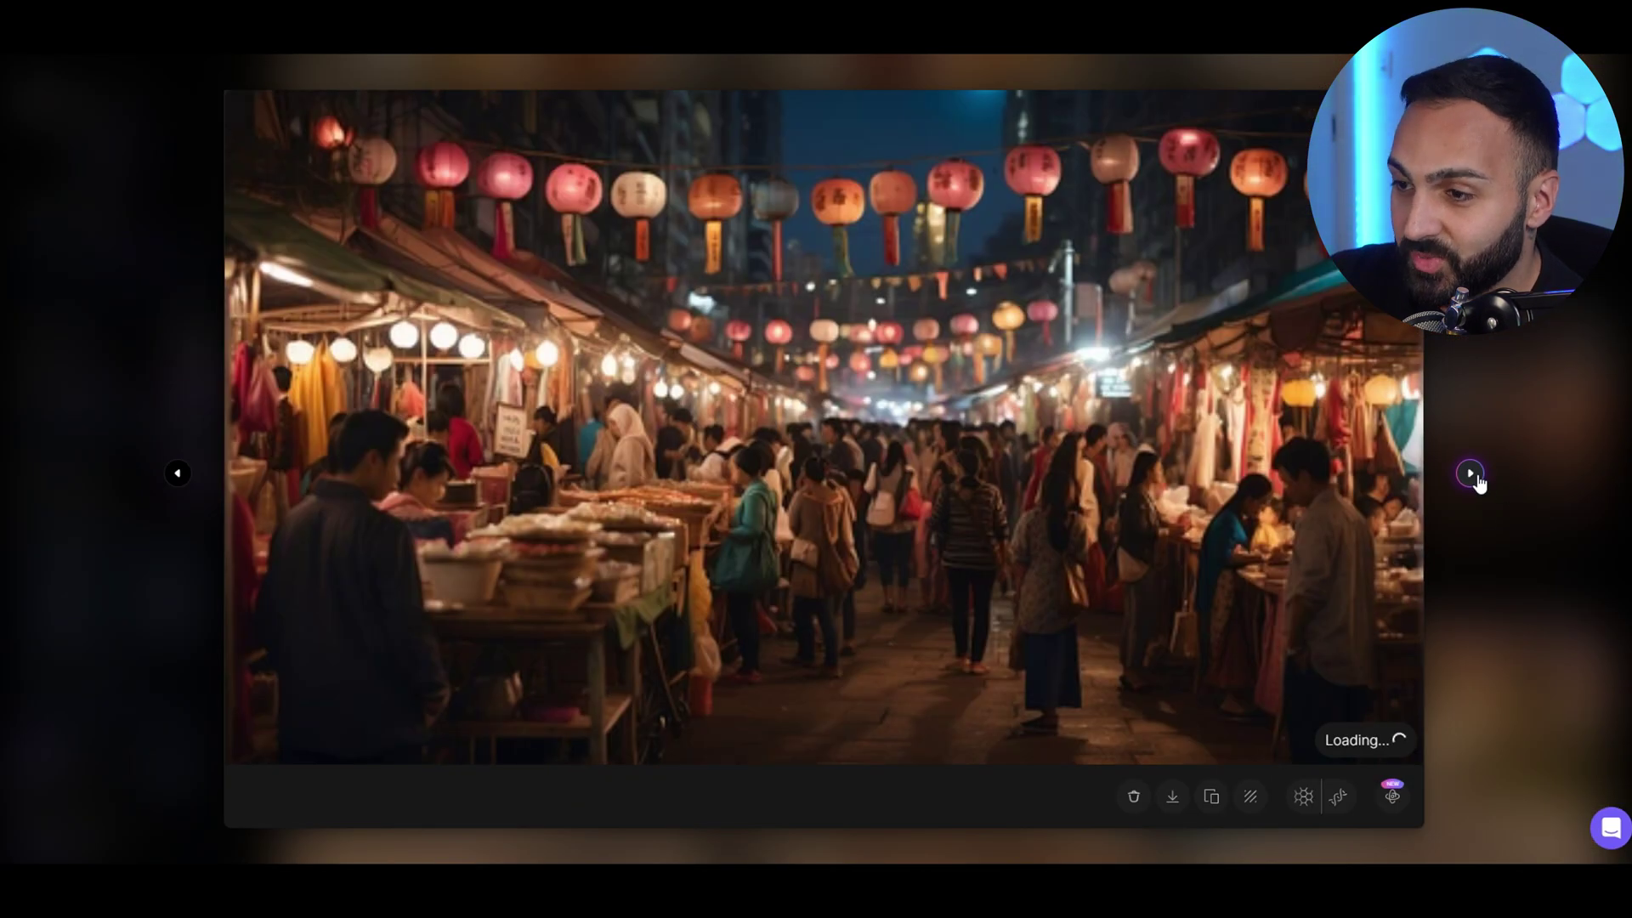
click(1471, 474)
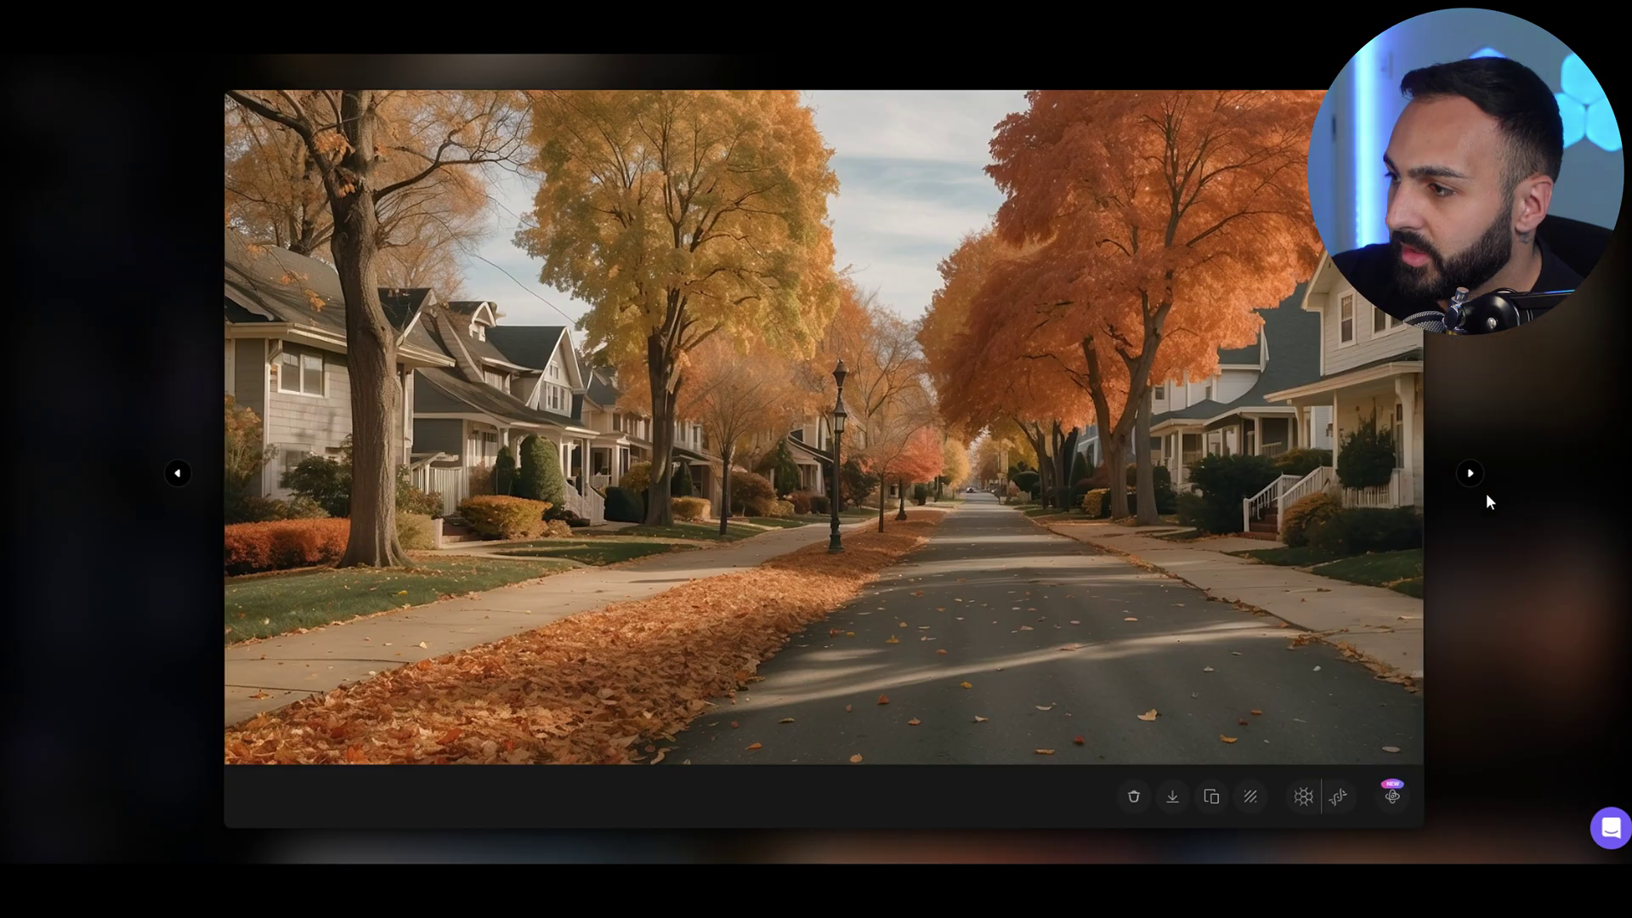
click(1477, 481)
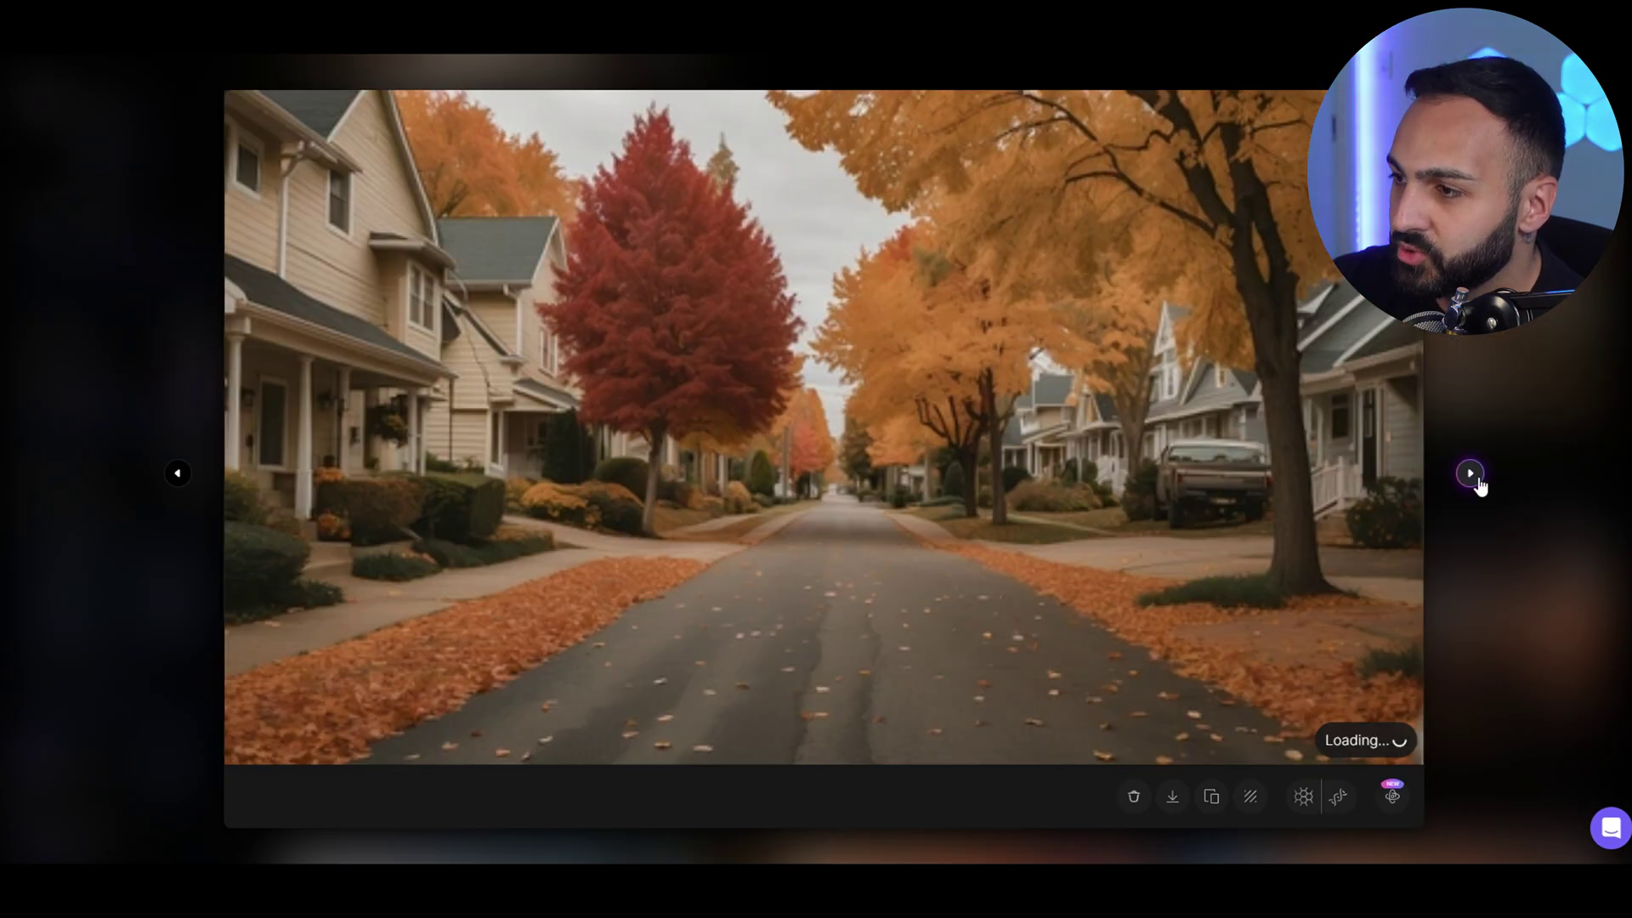
click(177, 478)
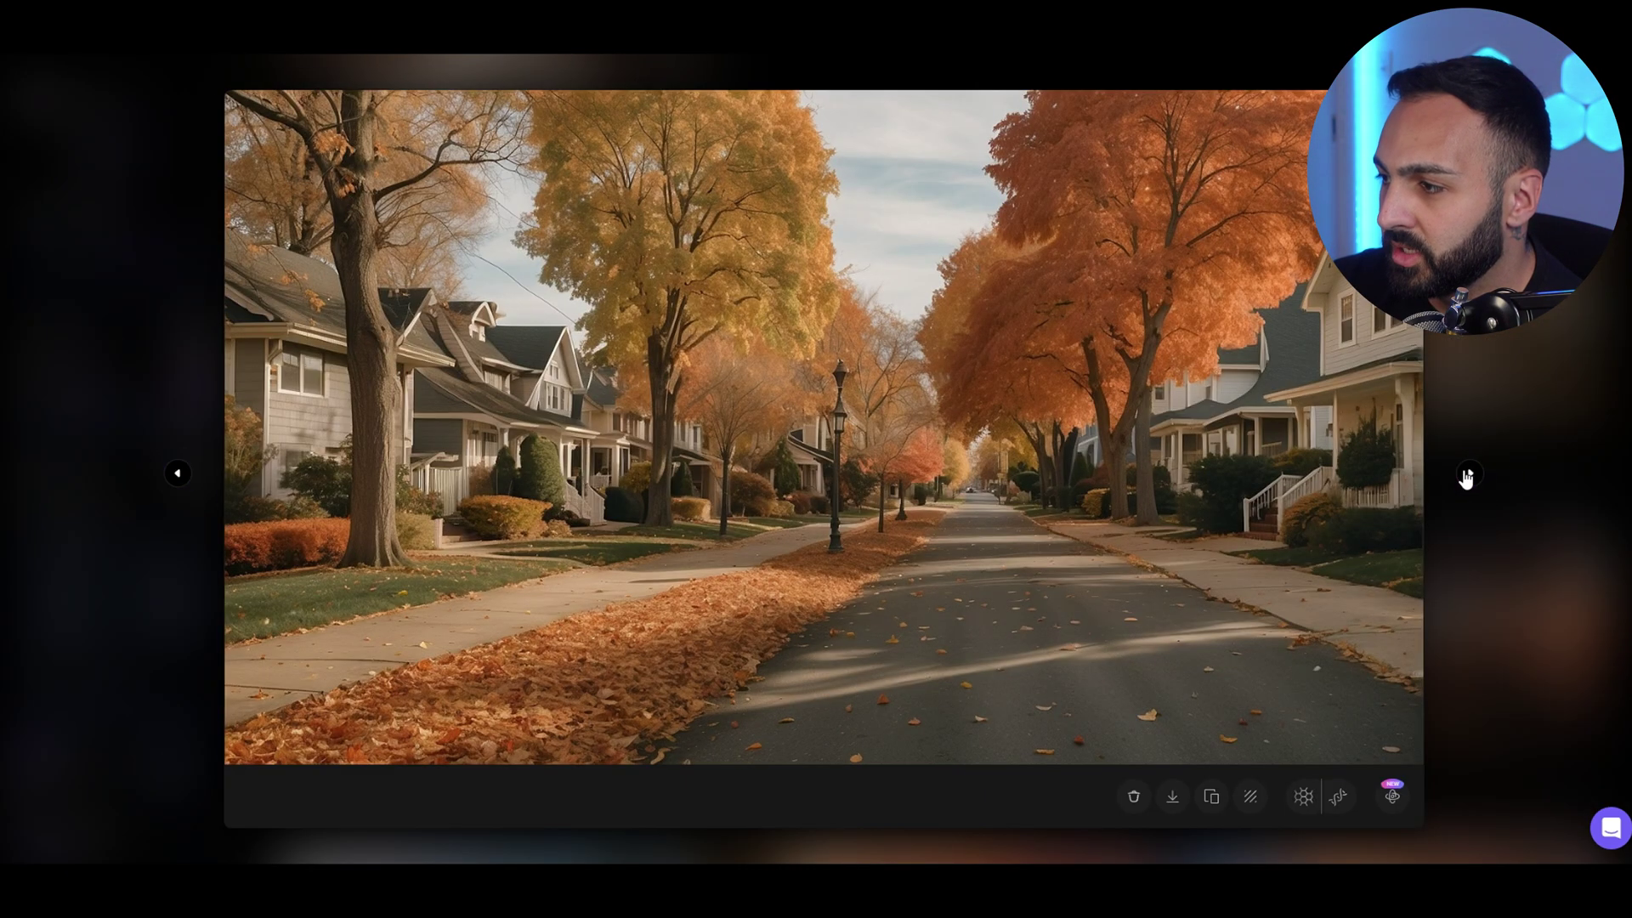
click(1468, 475)
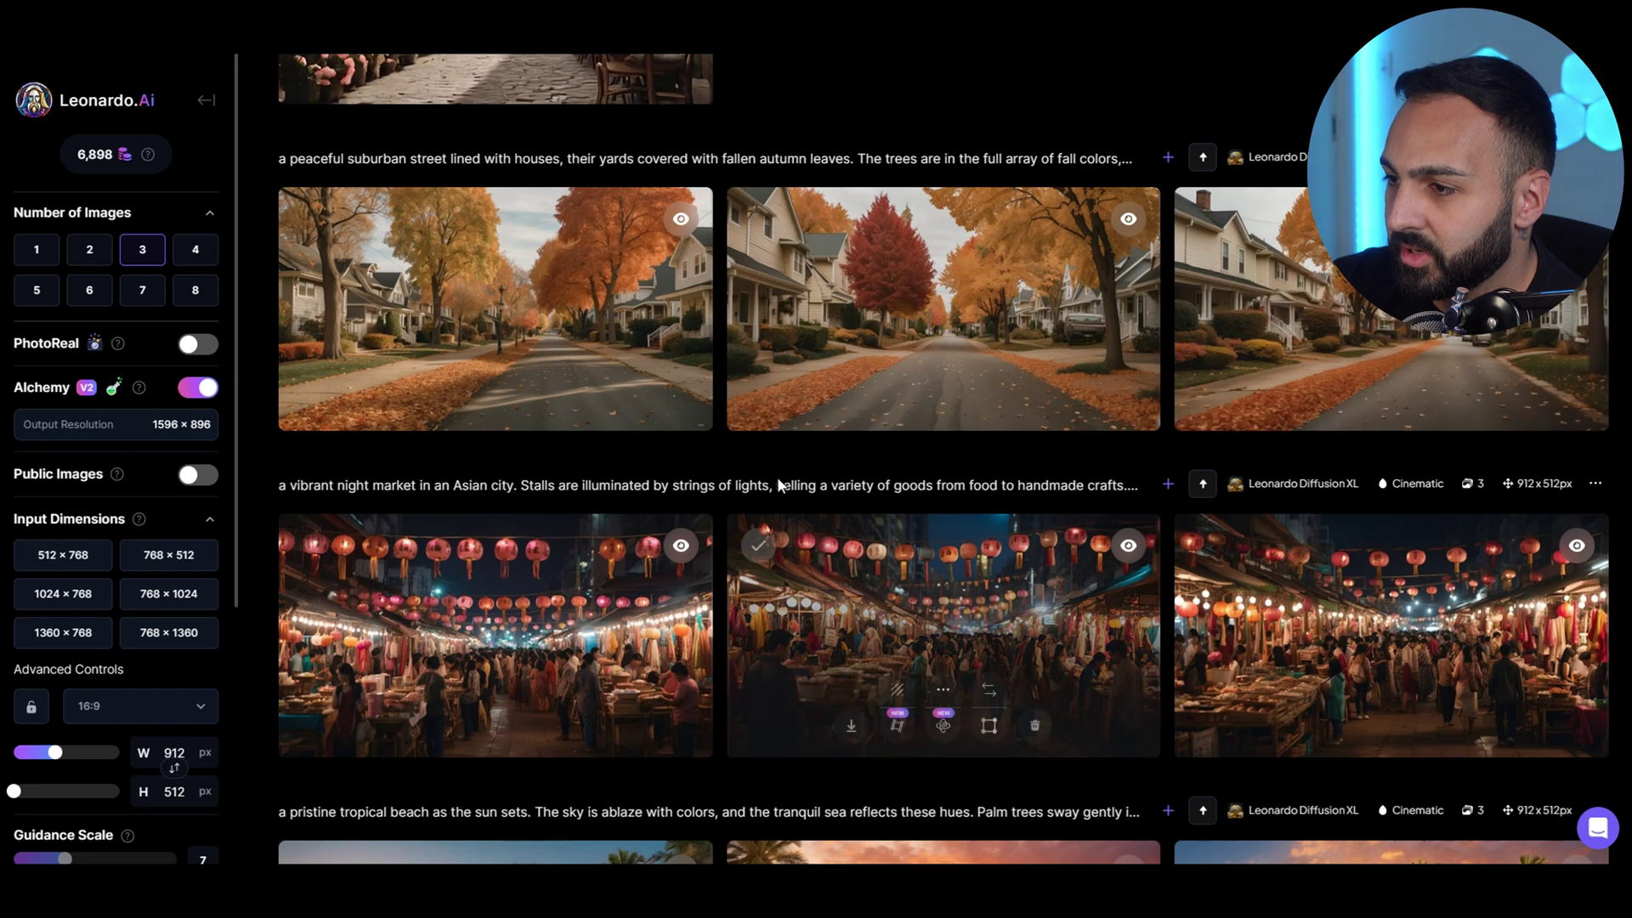
- Play the generated motion videos of the cobblestone alleyway and the autumn suburban street
scroll(952, 354, up, 5)
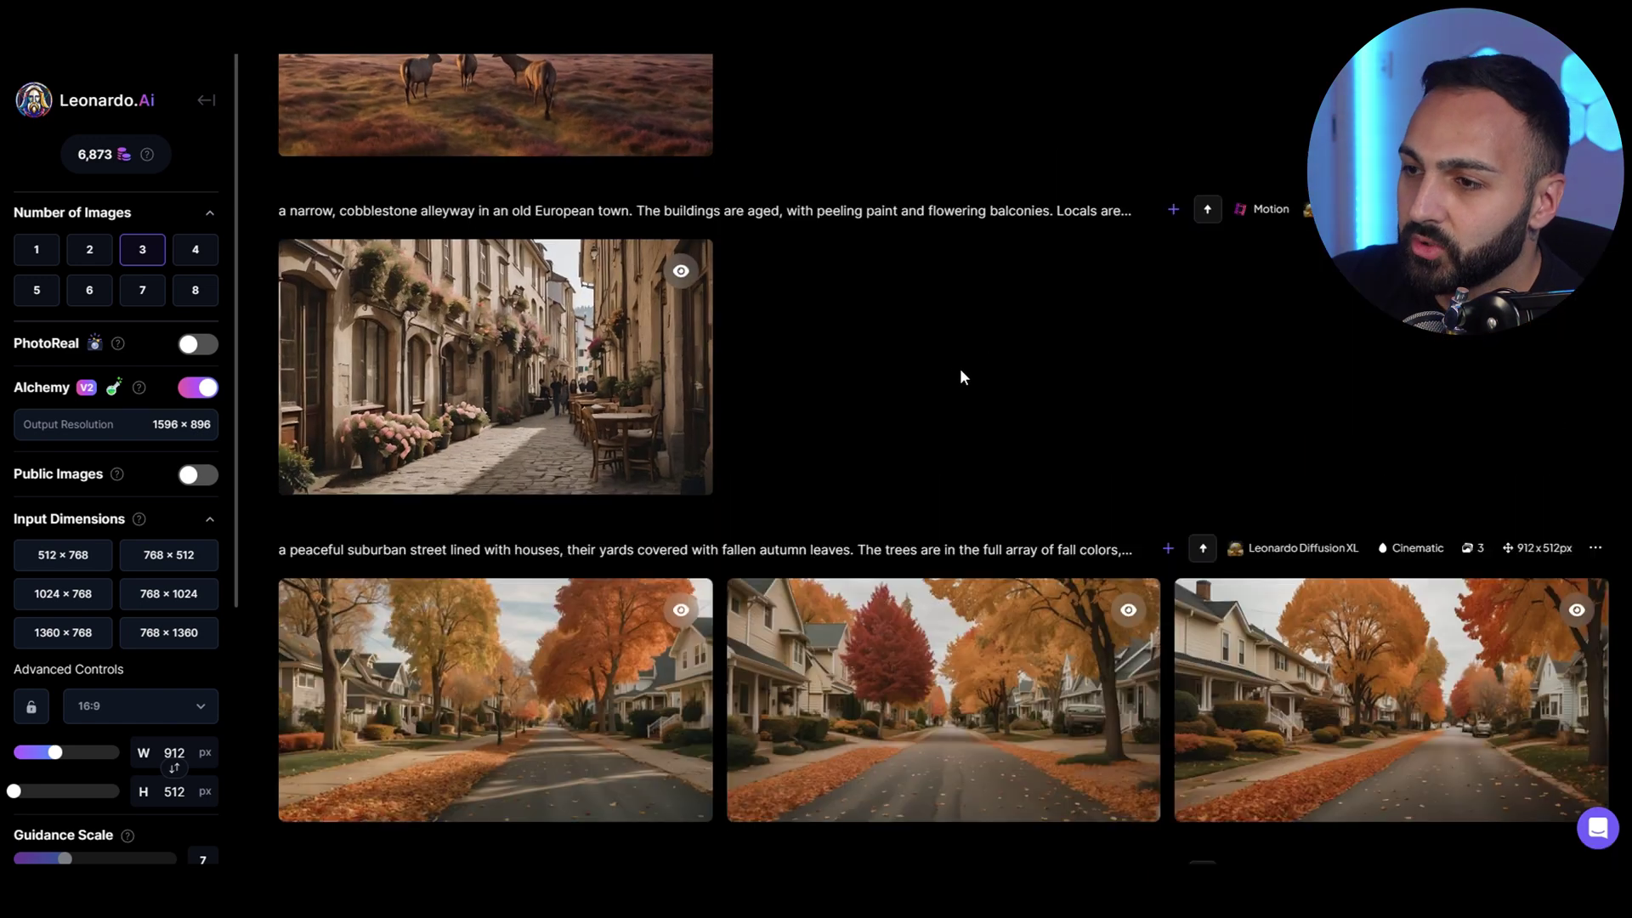
click(510, 357)
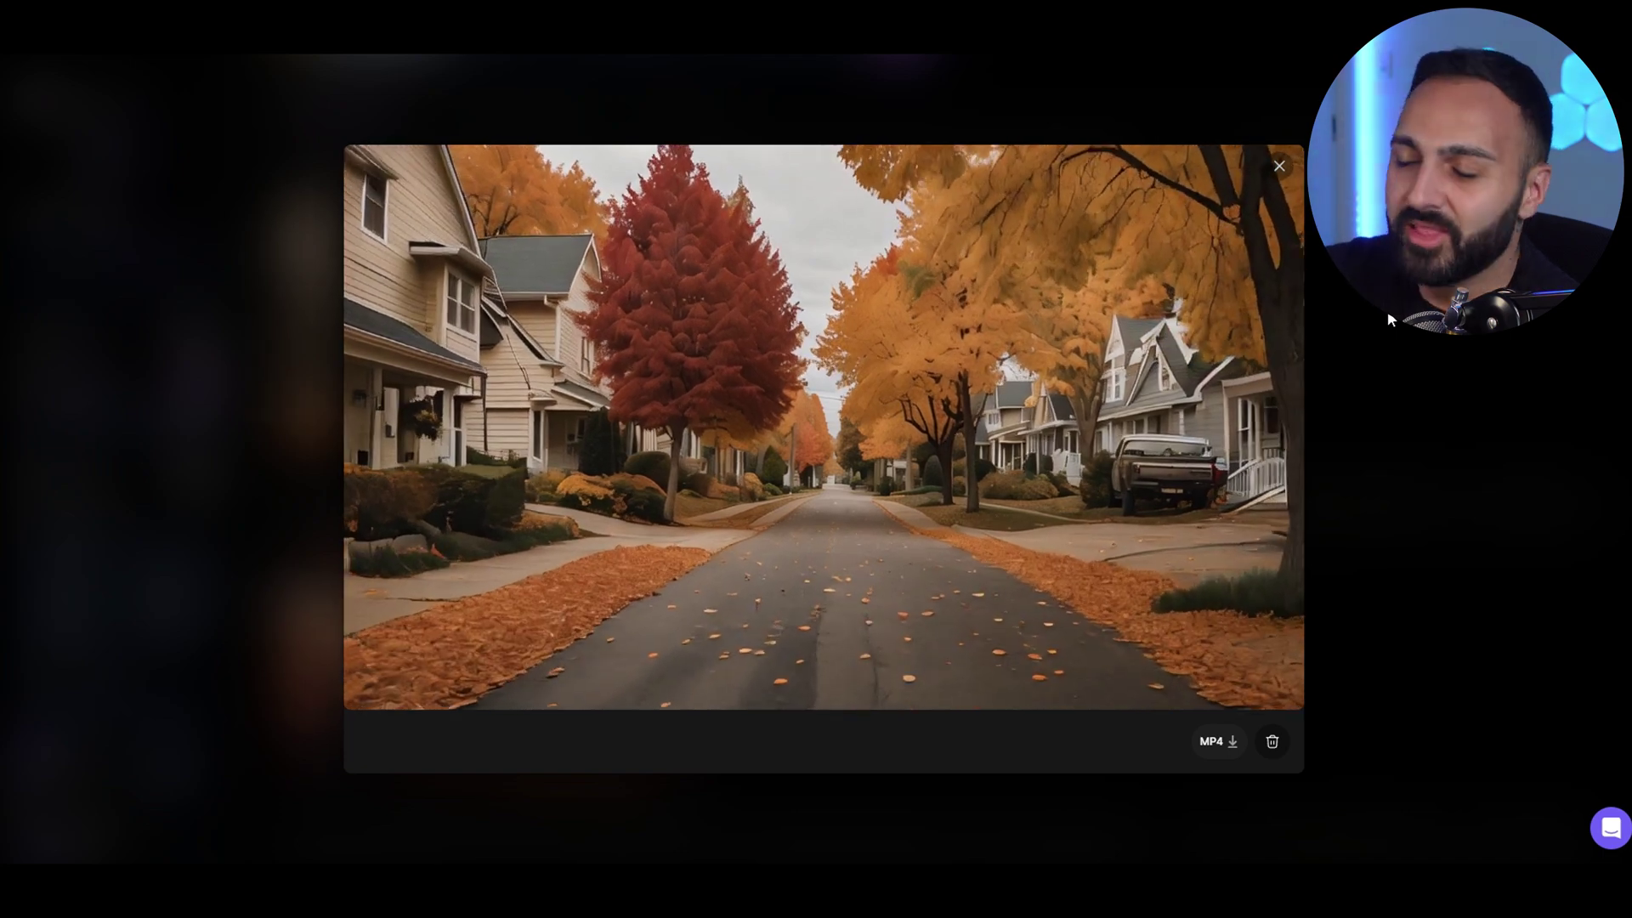
click(1387, 309)
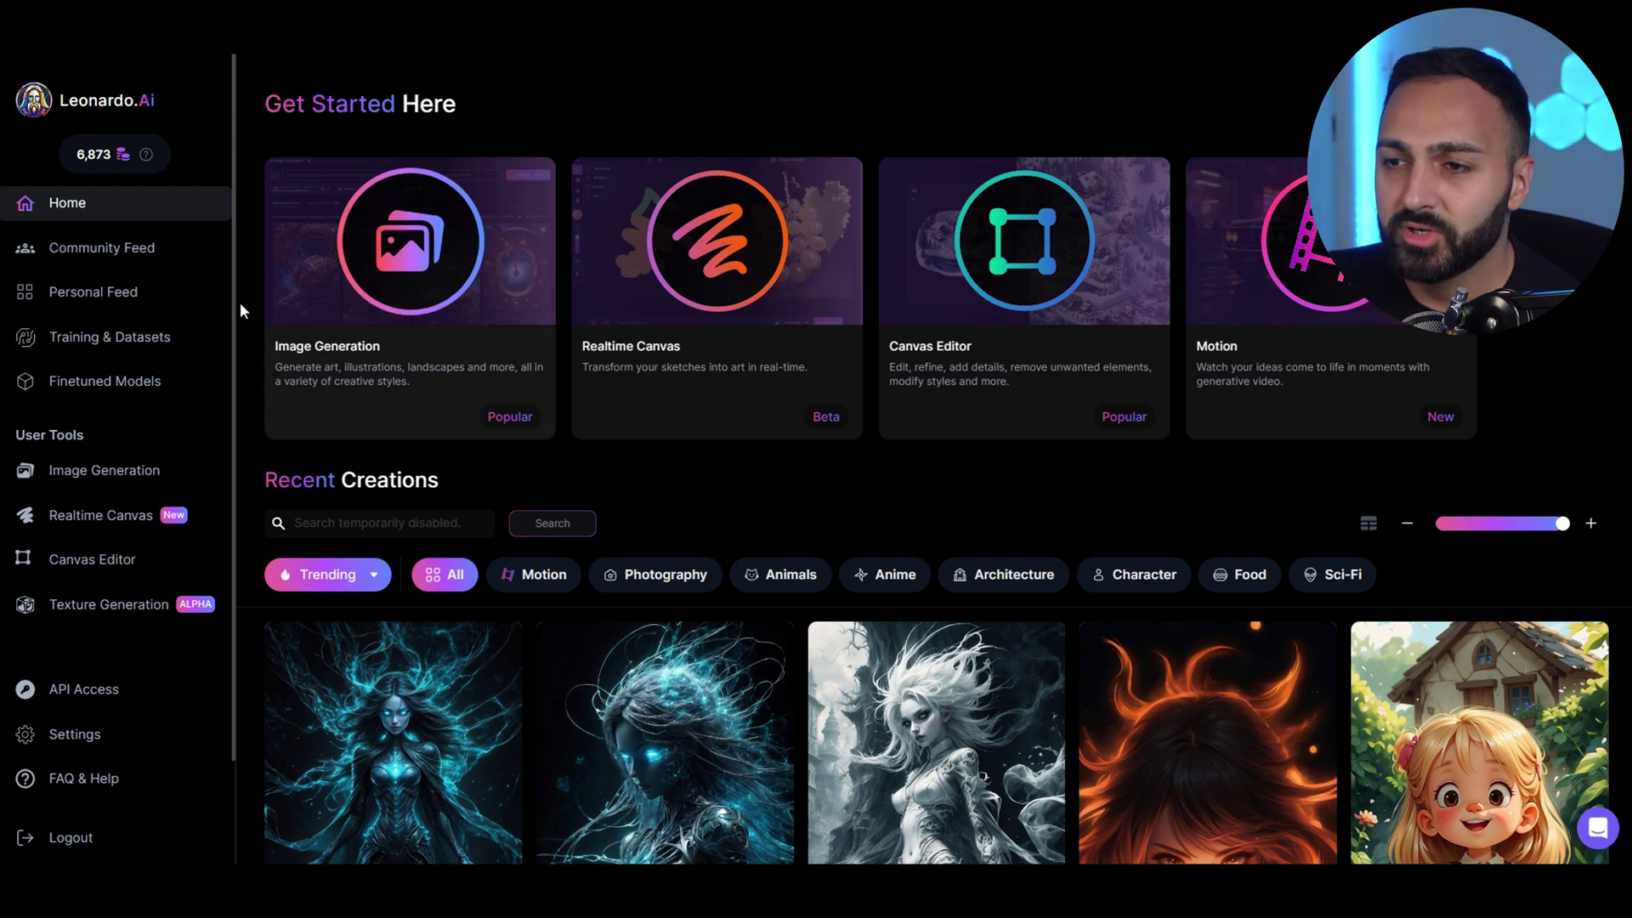
- Open the personal feed and play the earlier motion videos of the jungle waterfall and the scuba diver
click(121, 304)
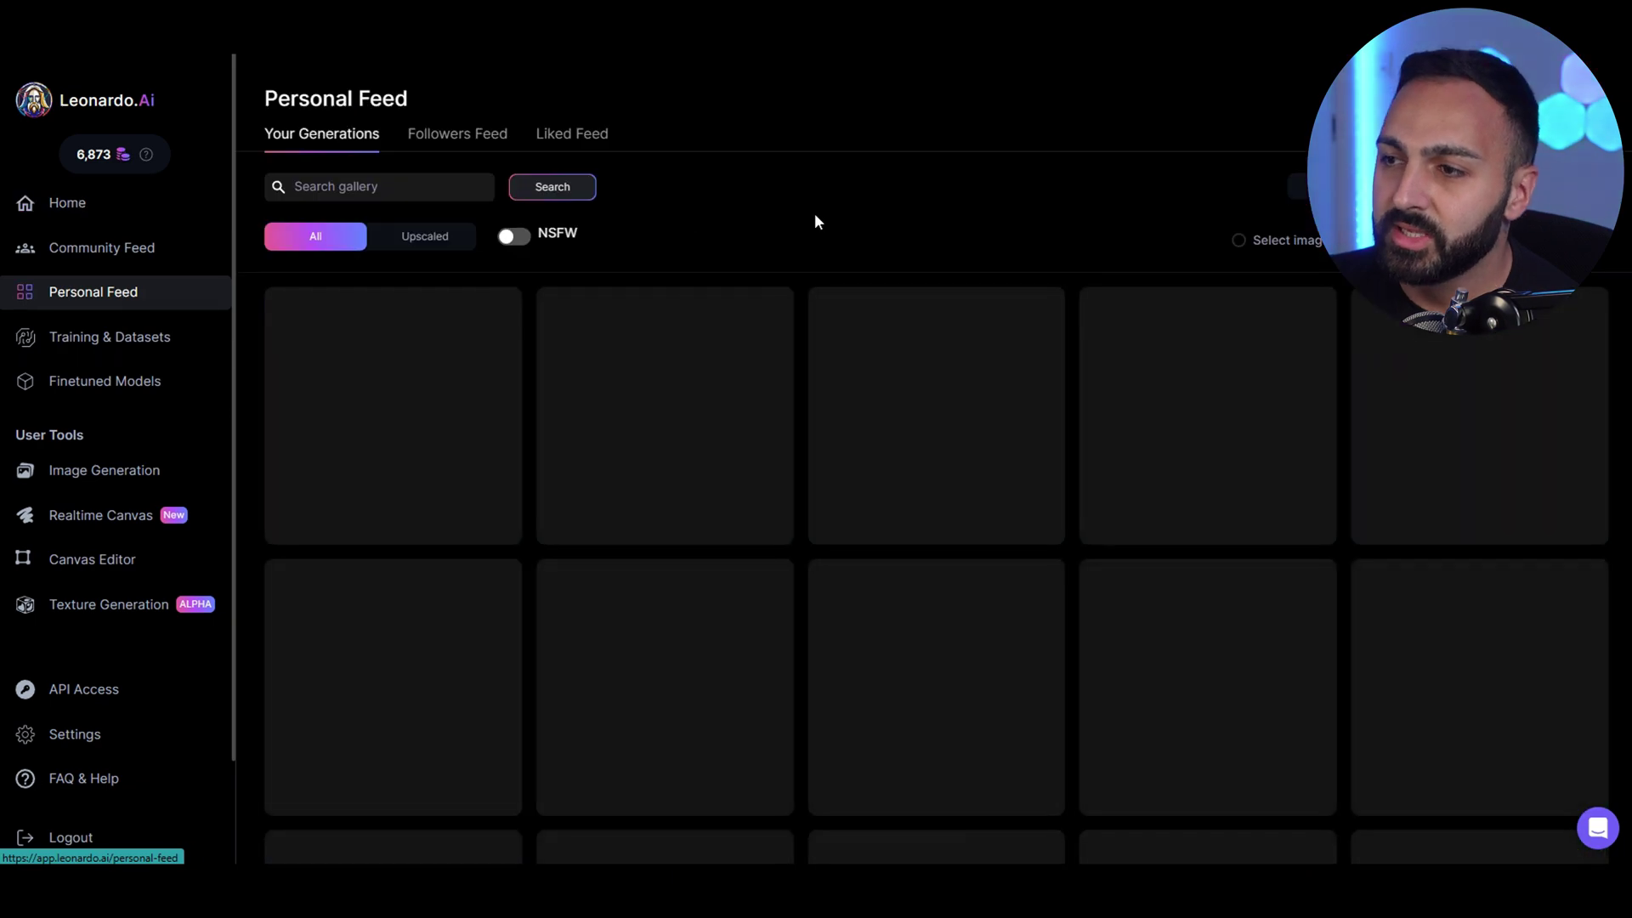
scroll(1068, 391, down, 6)
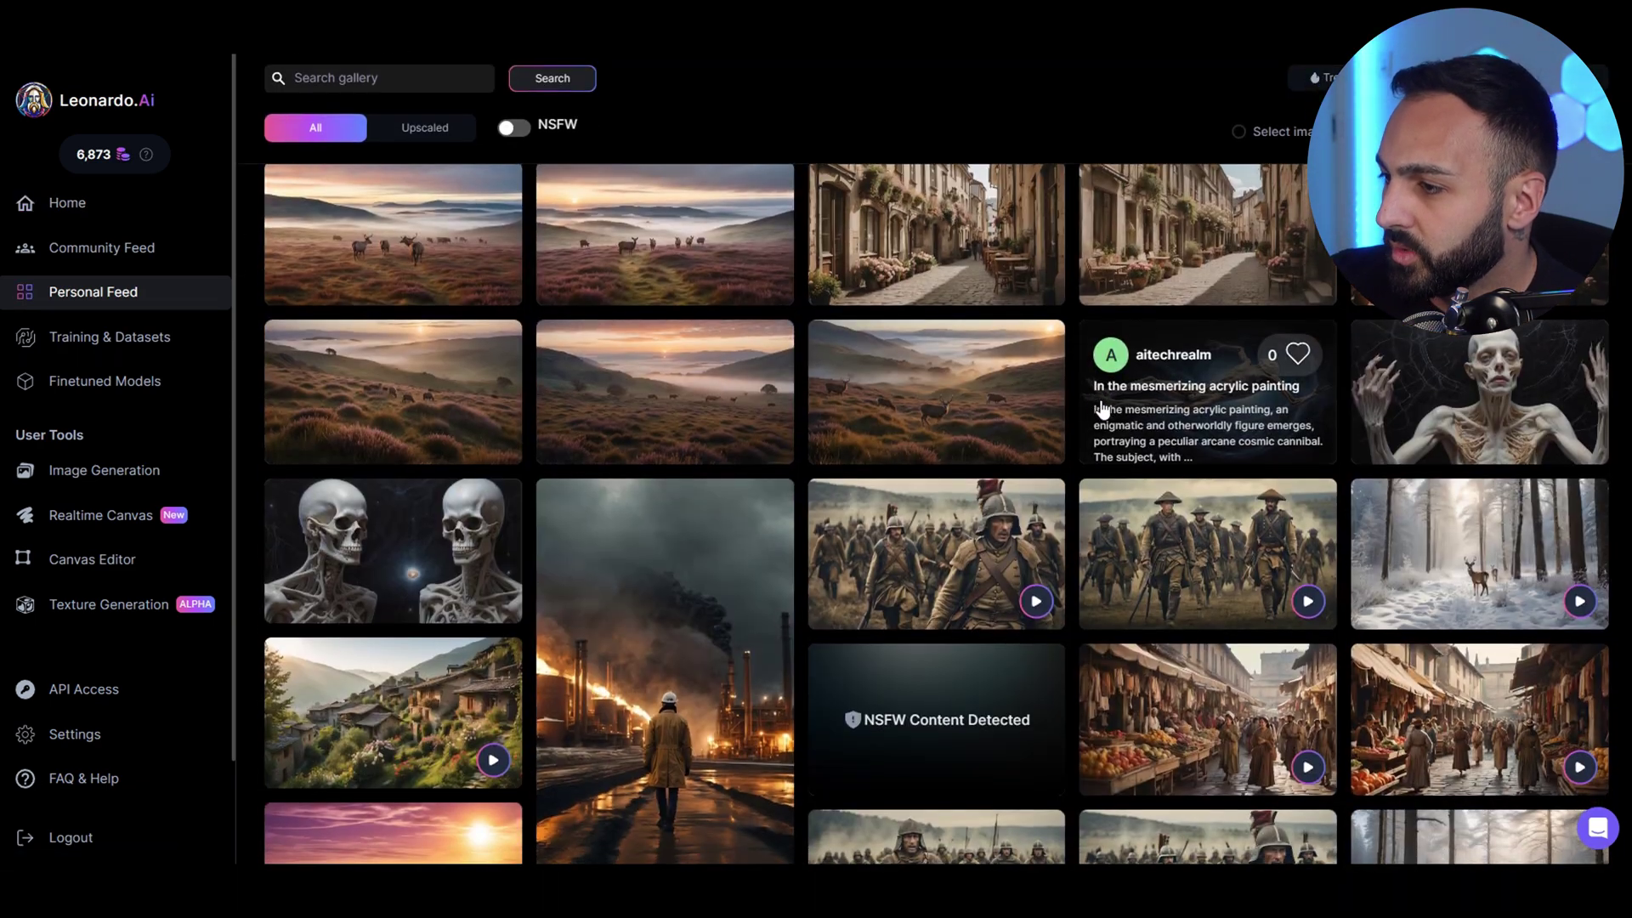
scroll(1102, 410, down, 5)
click(1523, 412)
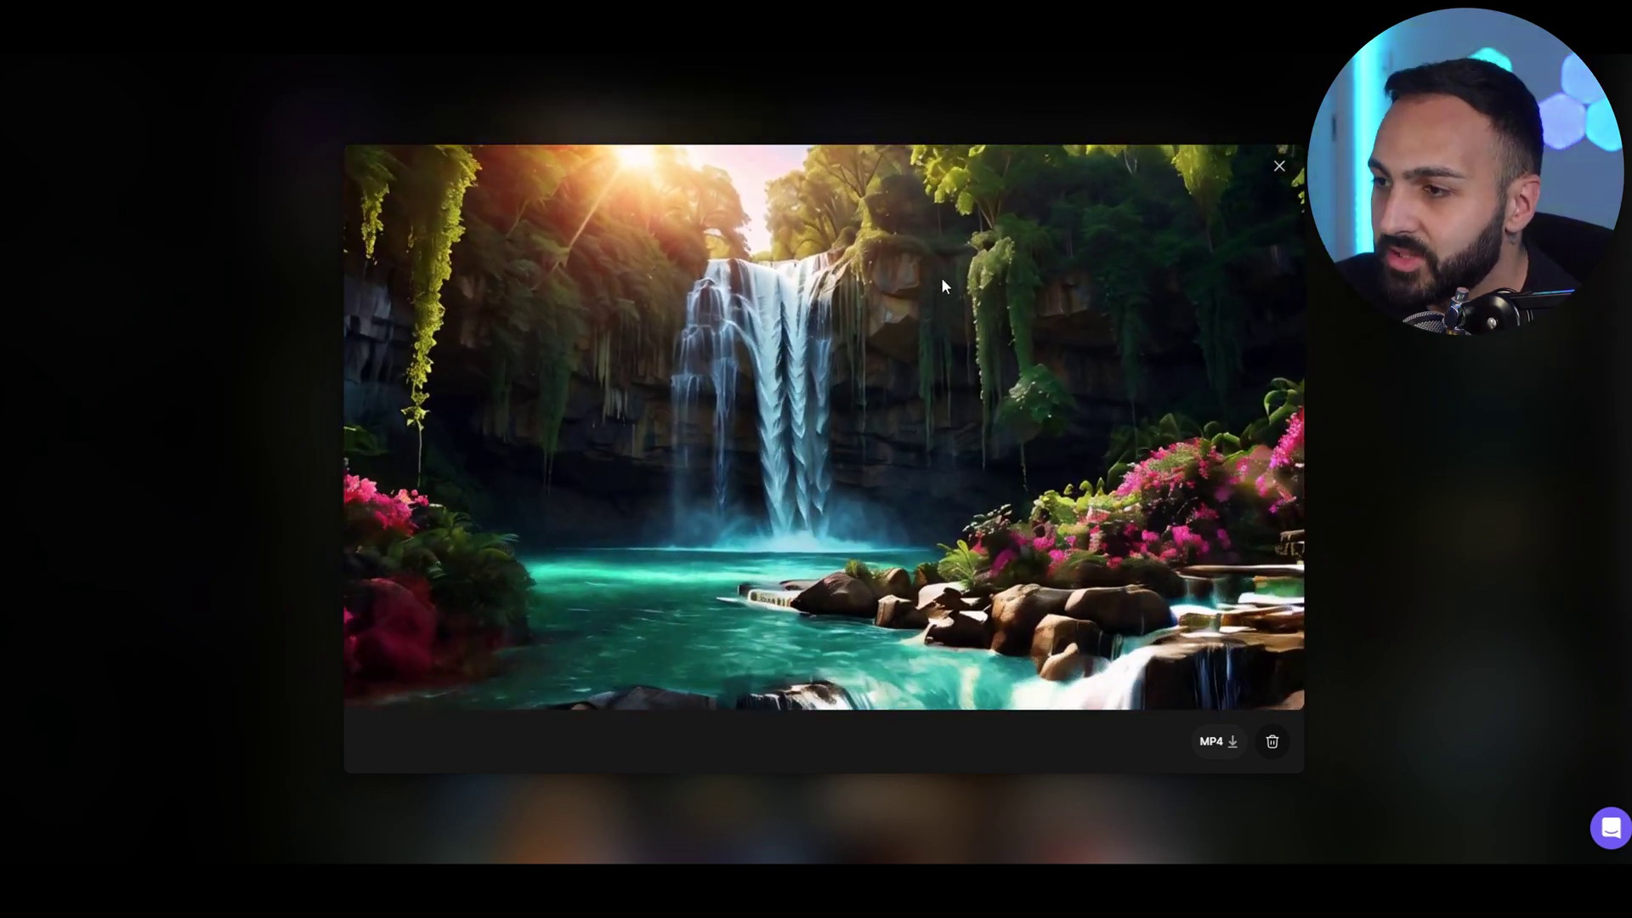
mouse_move(779, 289)
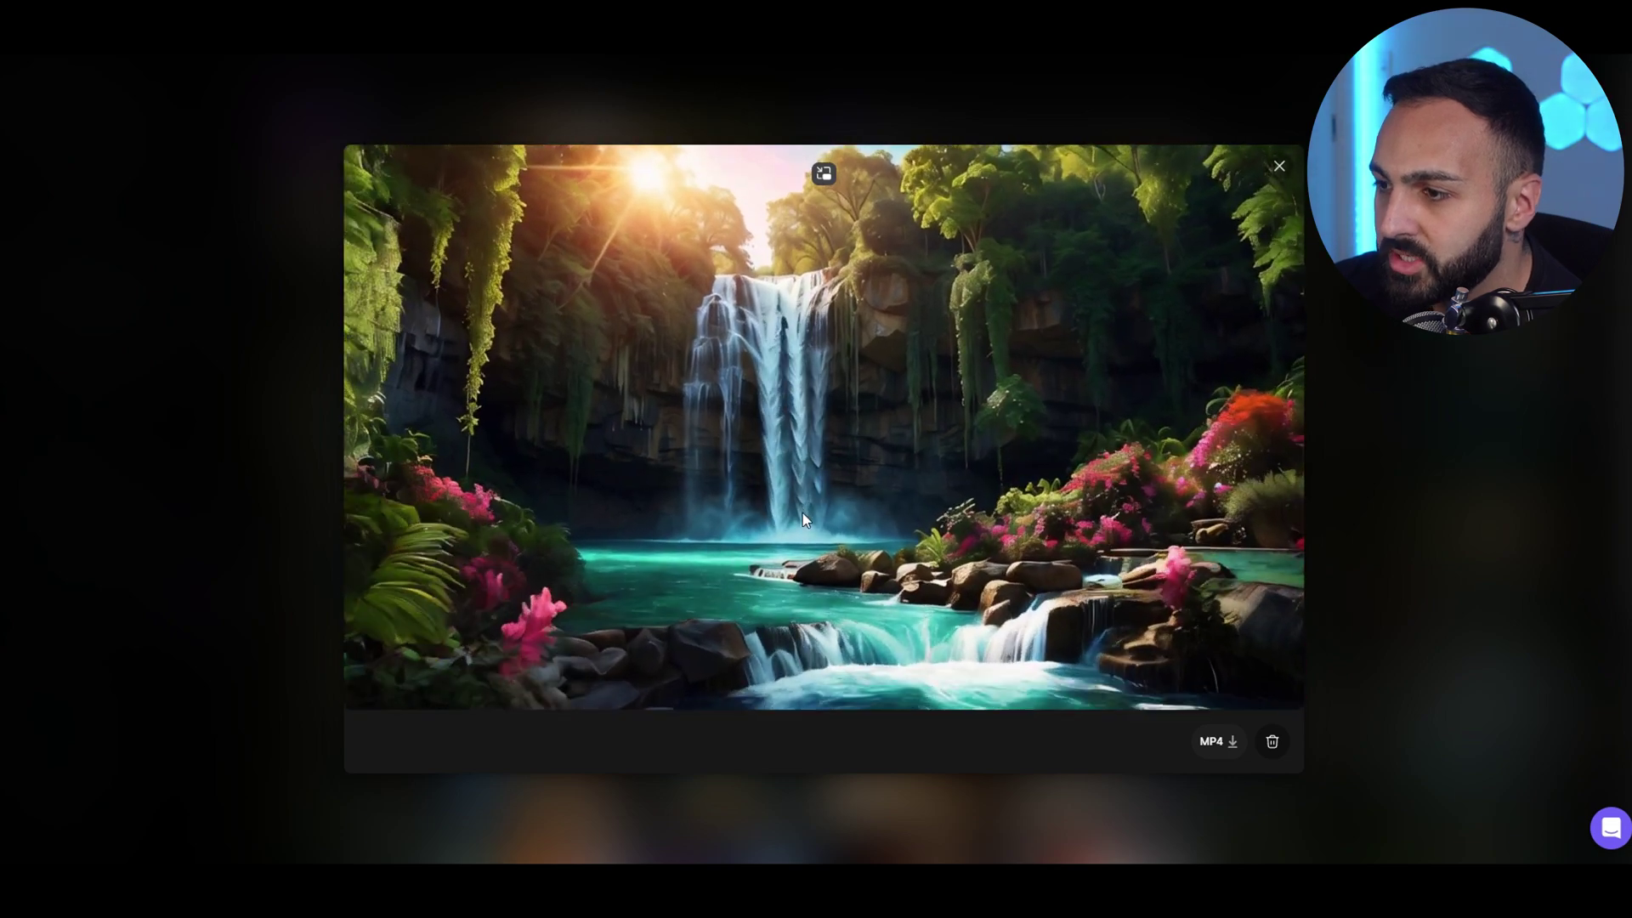
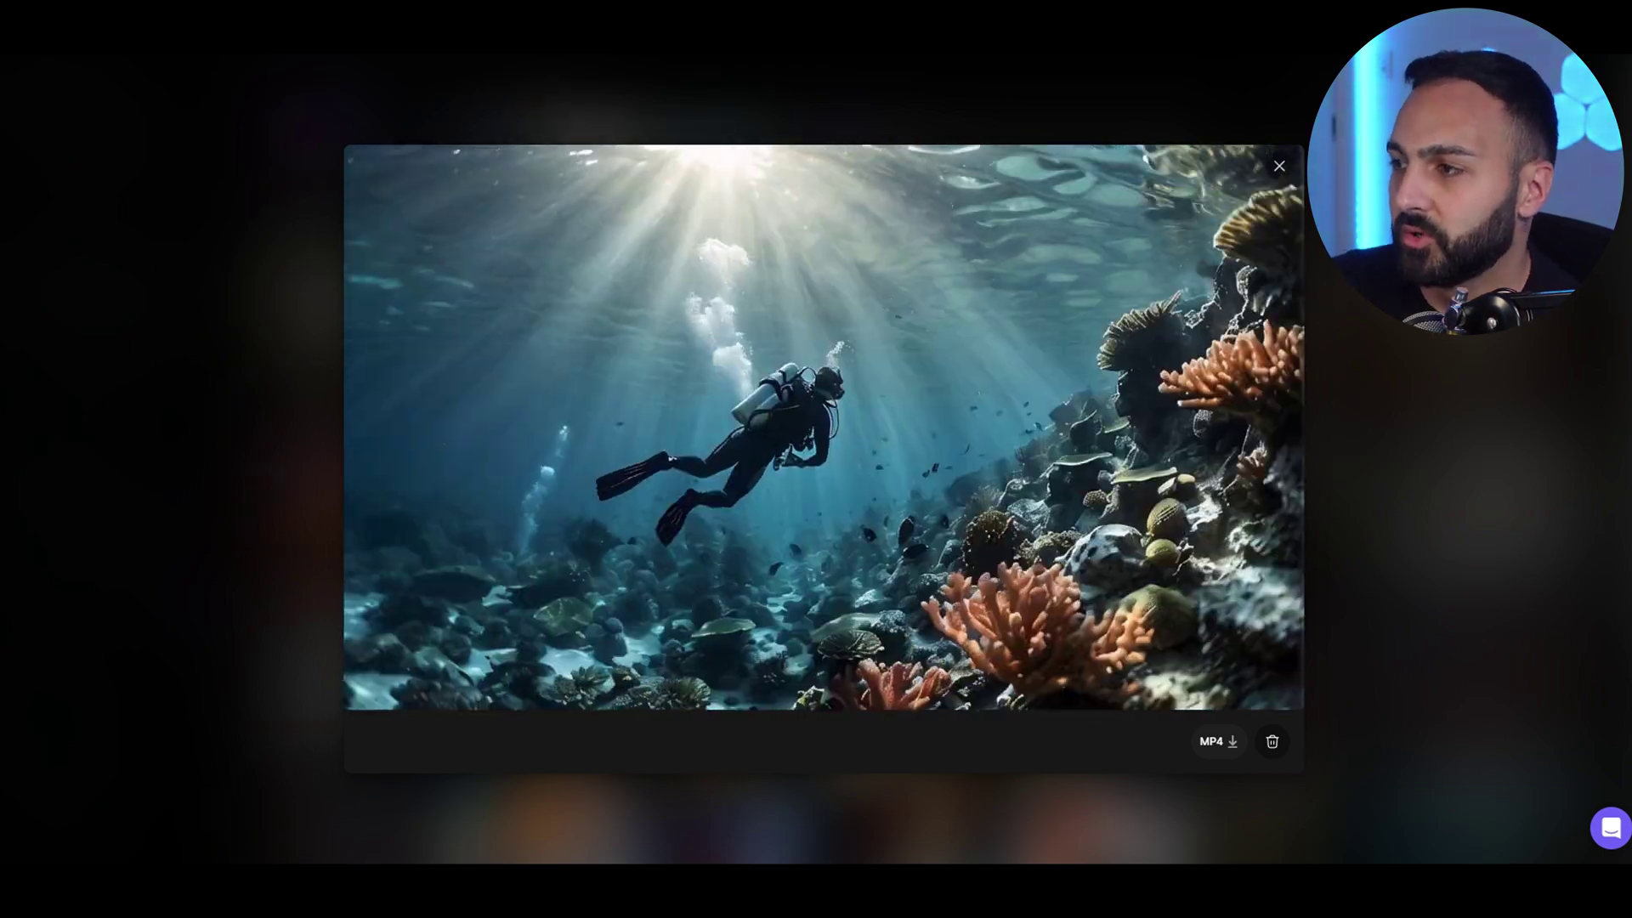
key(Right)
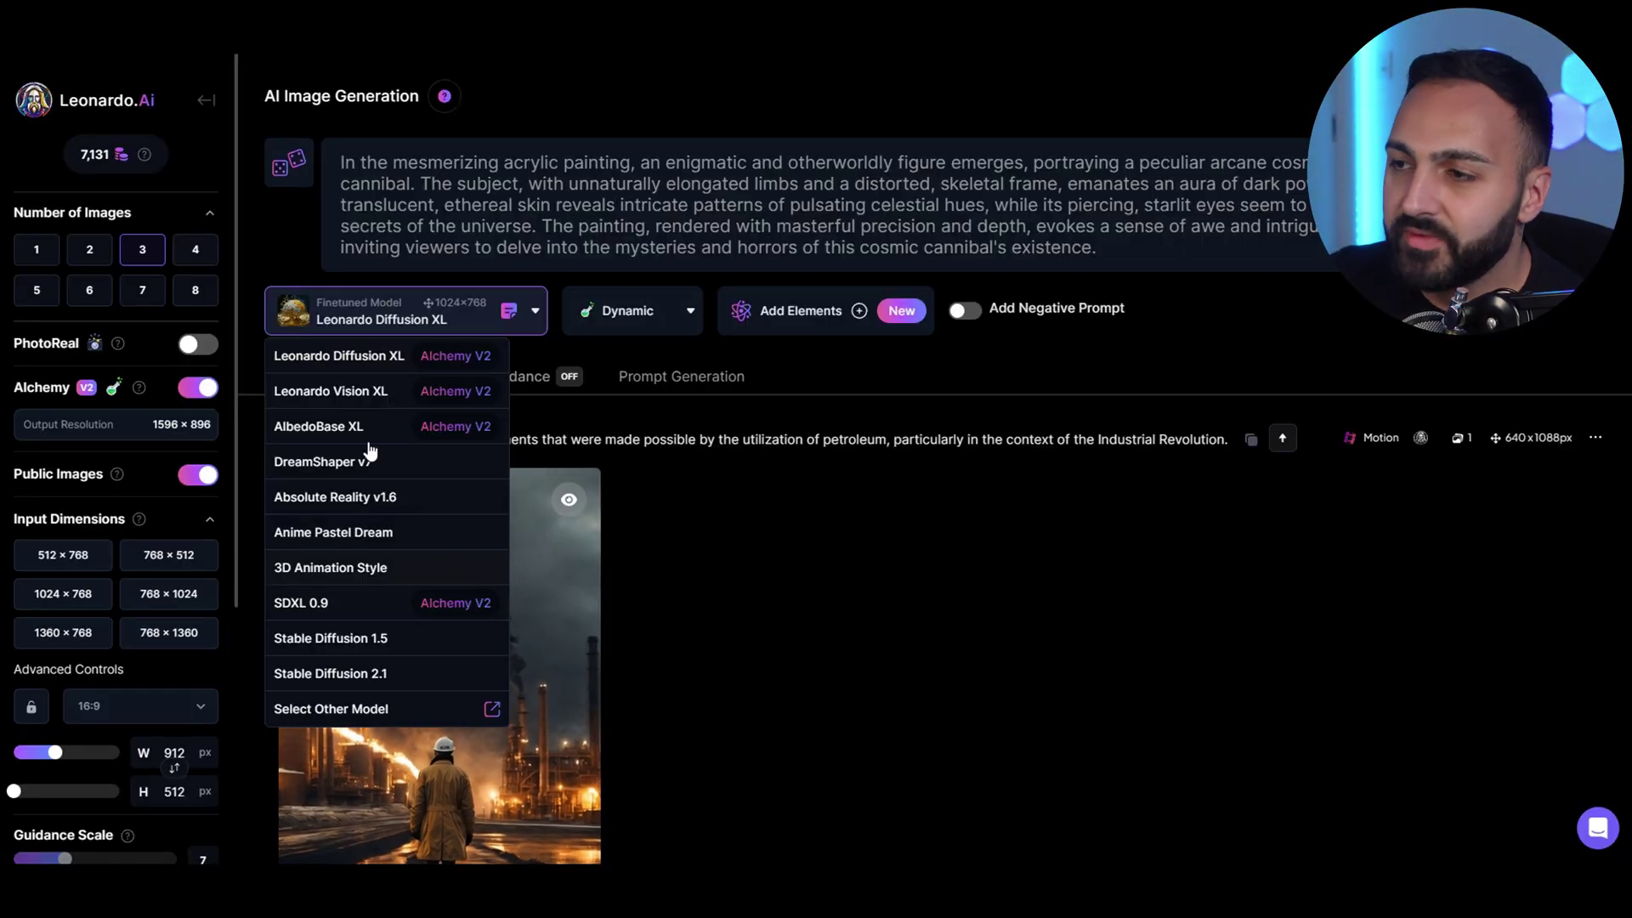
- Set the image generation model to Leonardo Vision XL and the style to Cinematic
click(370, 394)
click(687, 315)
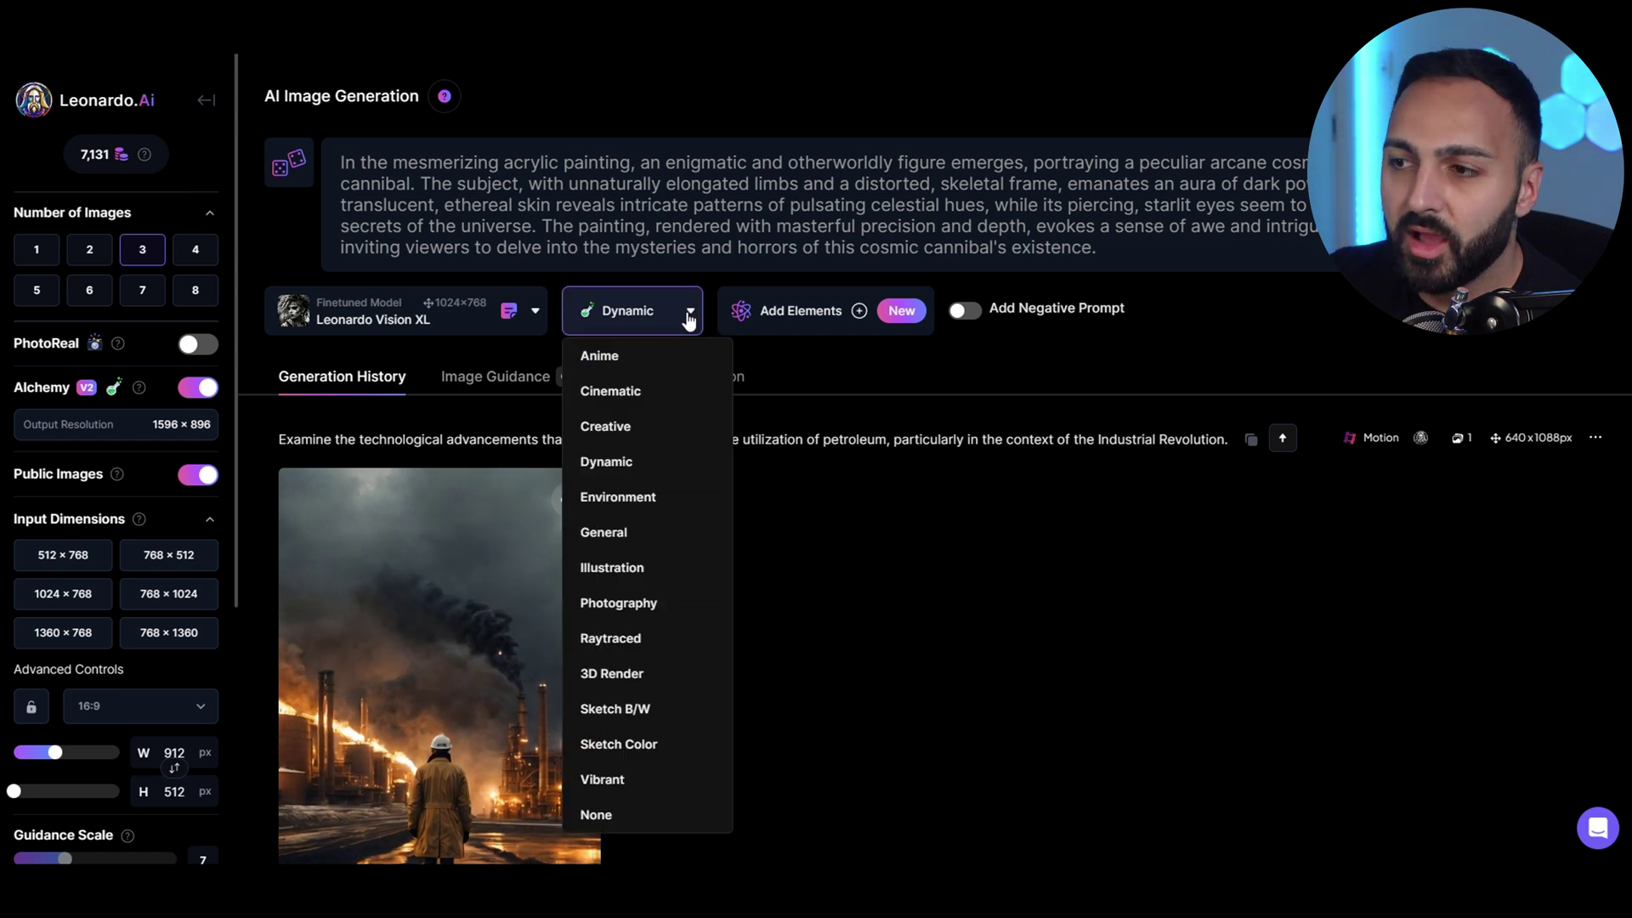
click(660, 400)
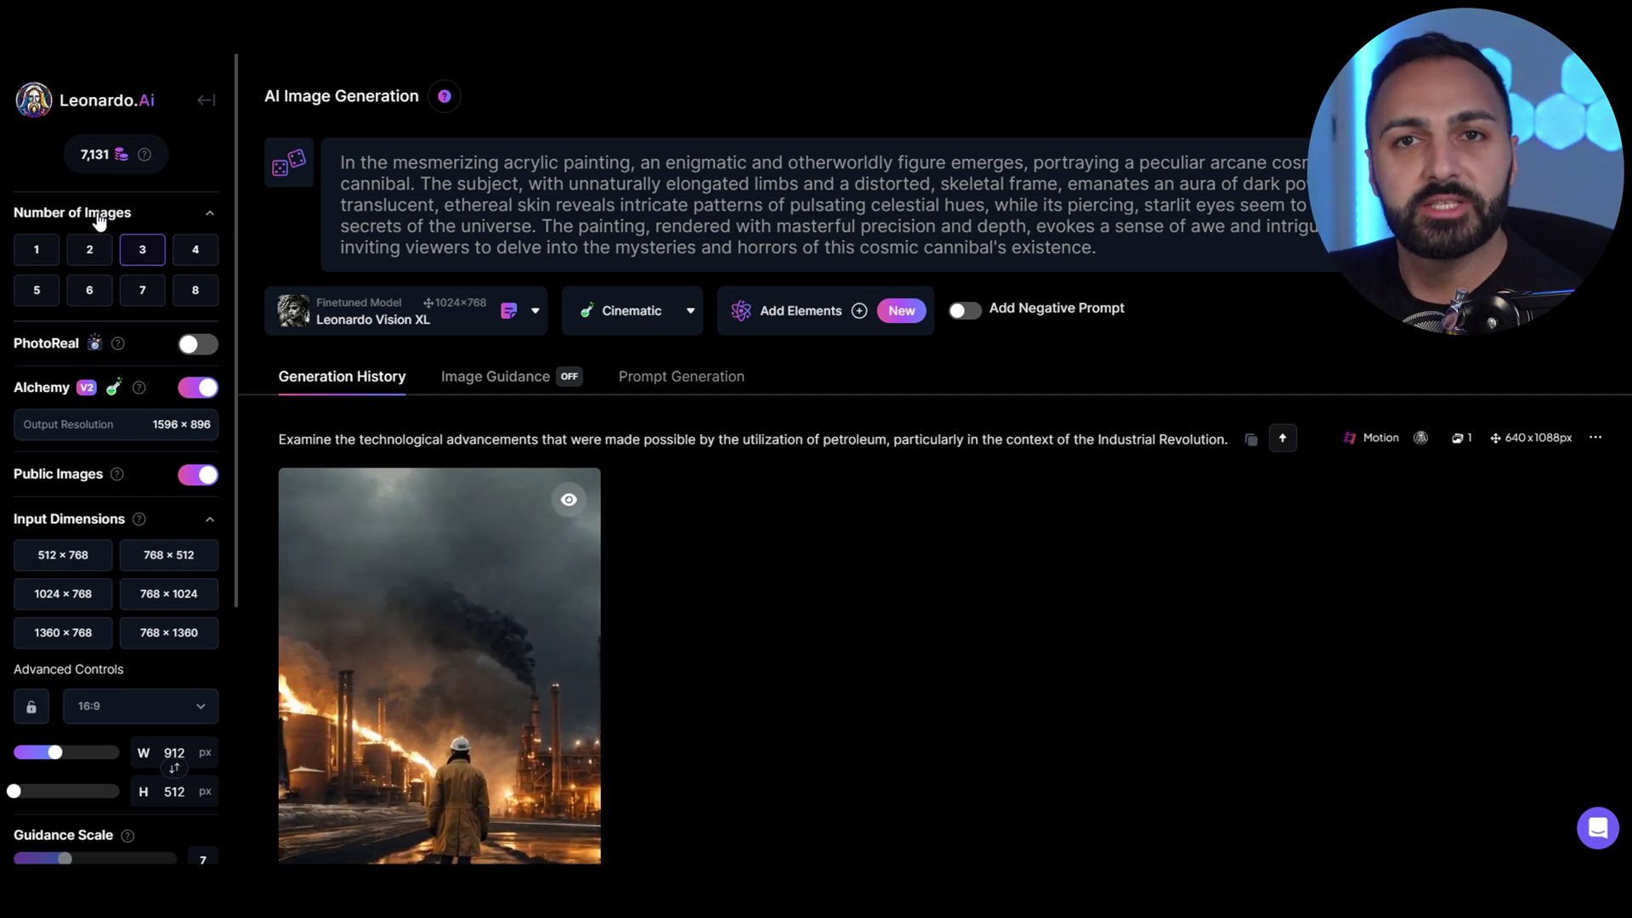
- Check the aspect ratio options under the input dimensions and review the remaining generation settings
scroll(187, 414, down, 3)
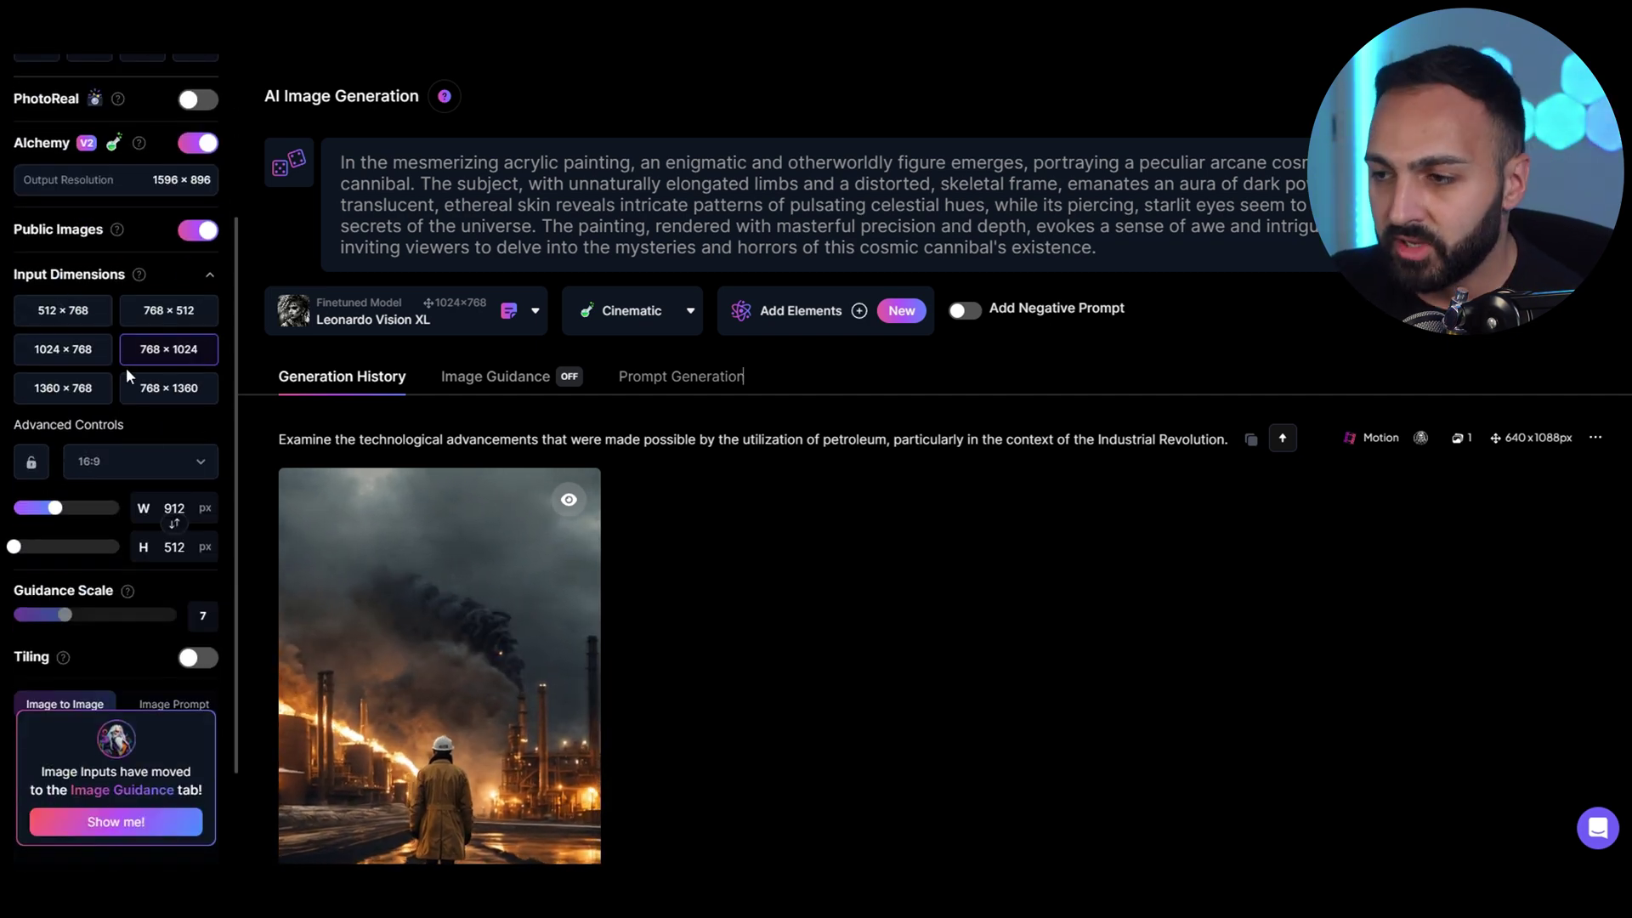
click(136, 462)
click(170, 425)
scroll(166, 422, down, 2)
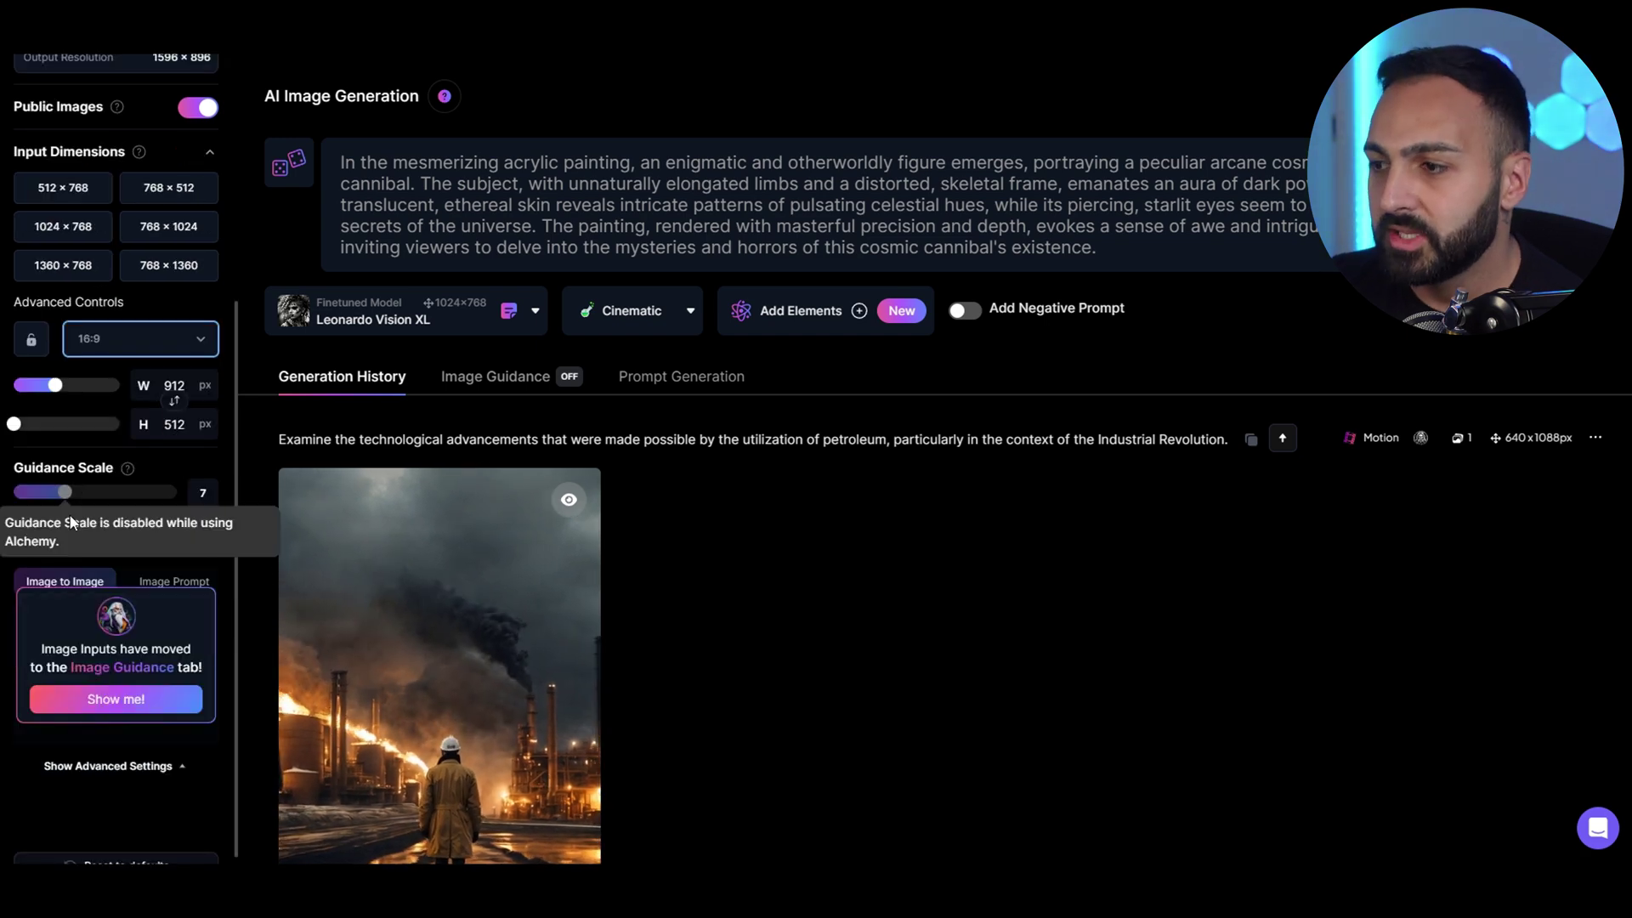
scroll(72, 521, up, 5)
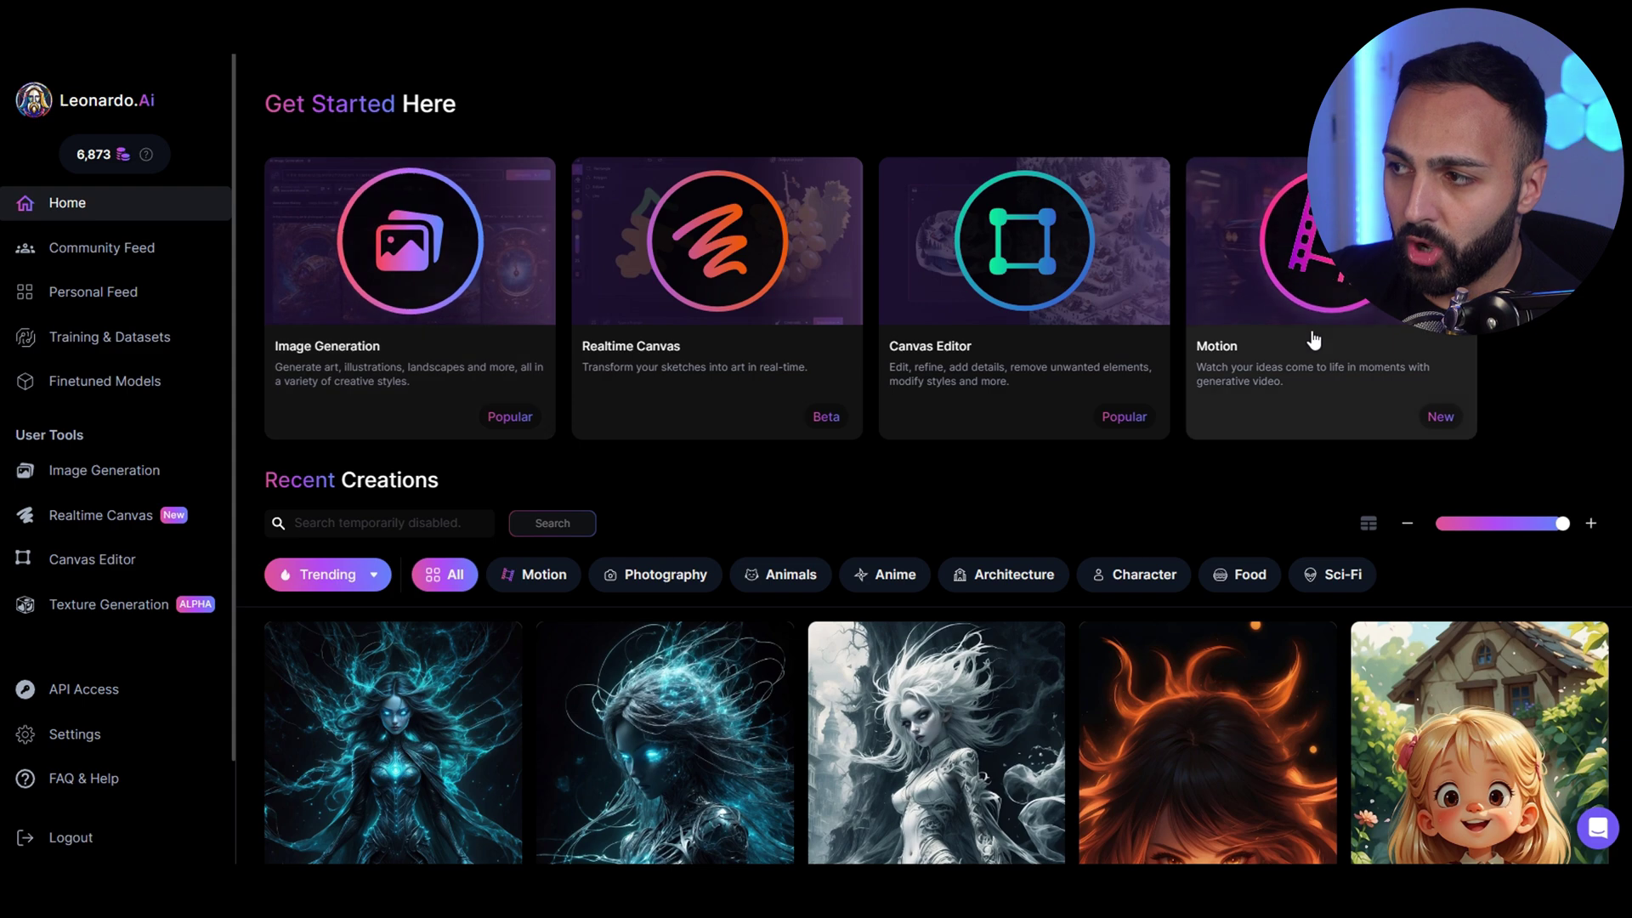
- Browse the recent creations on the home page and filter them to Motion
scroll(726, 442, down, 4)
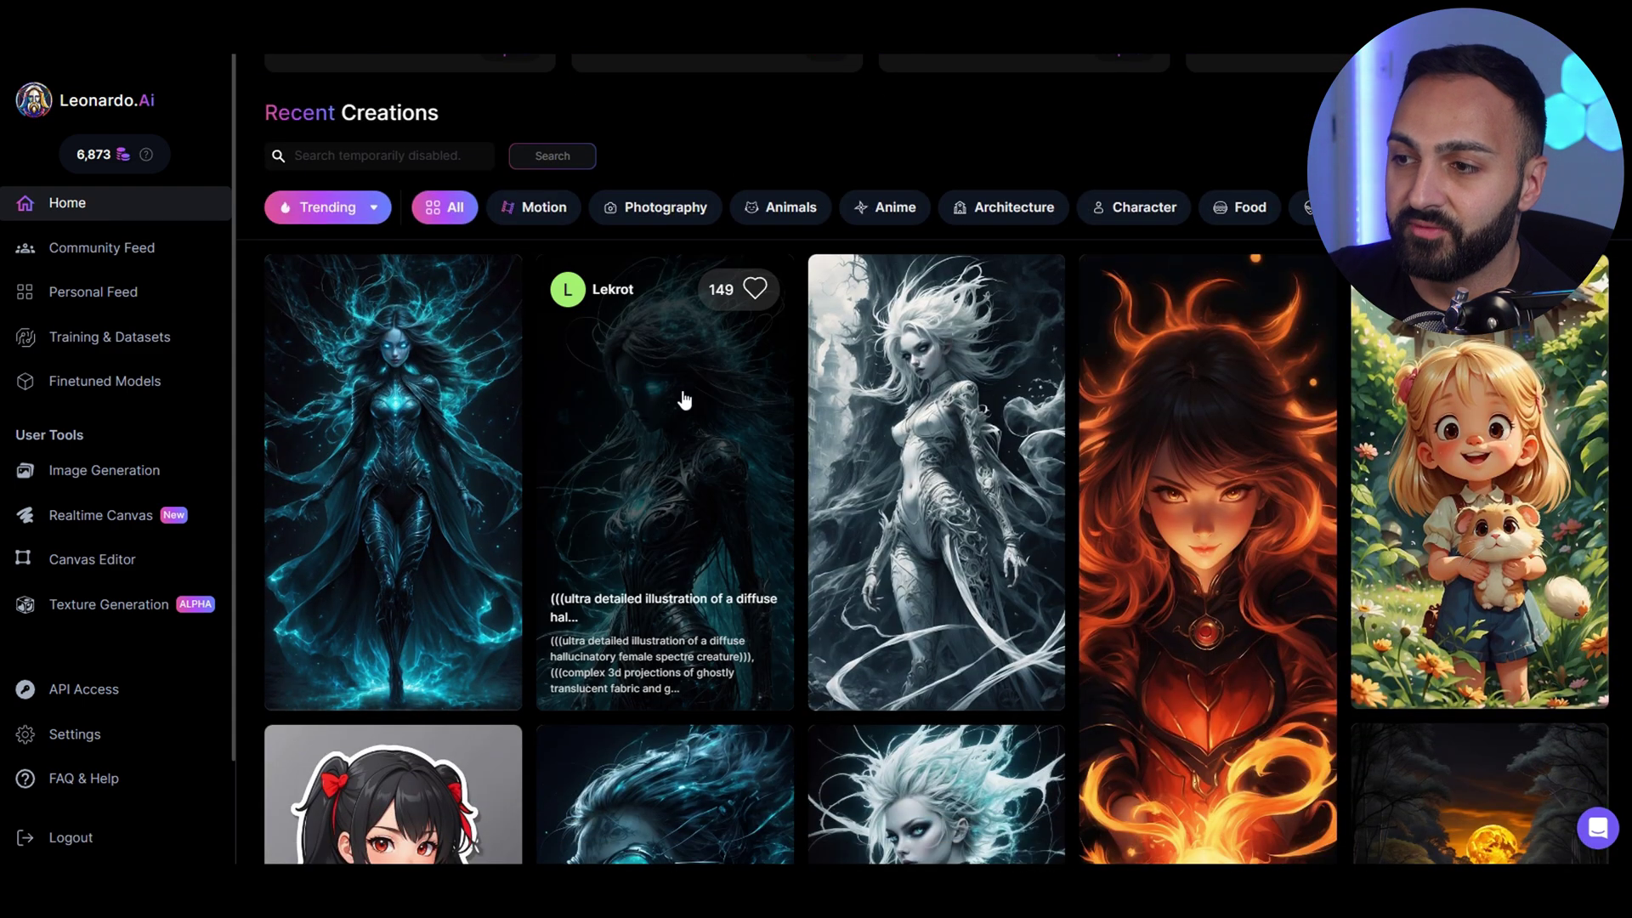
scroll(682, 397, down, 1)
scroll(748, 238, up, 1)
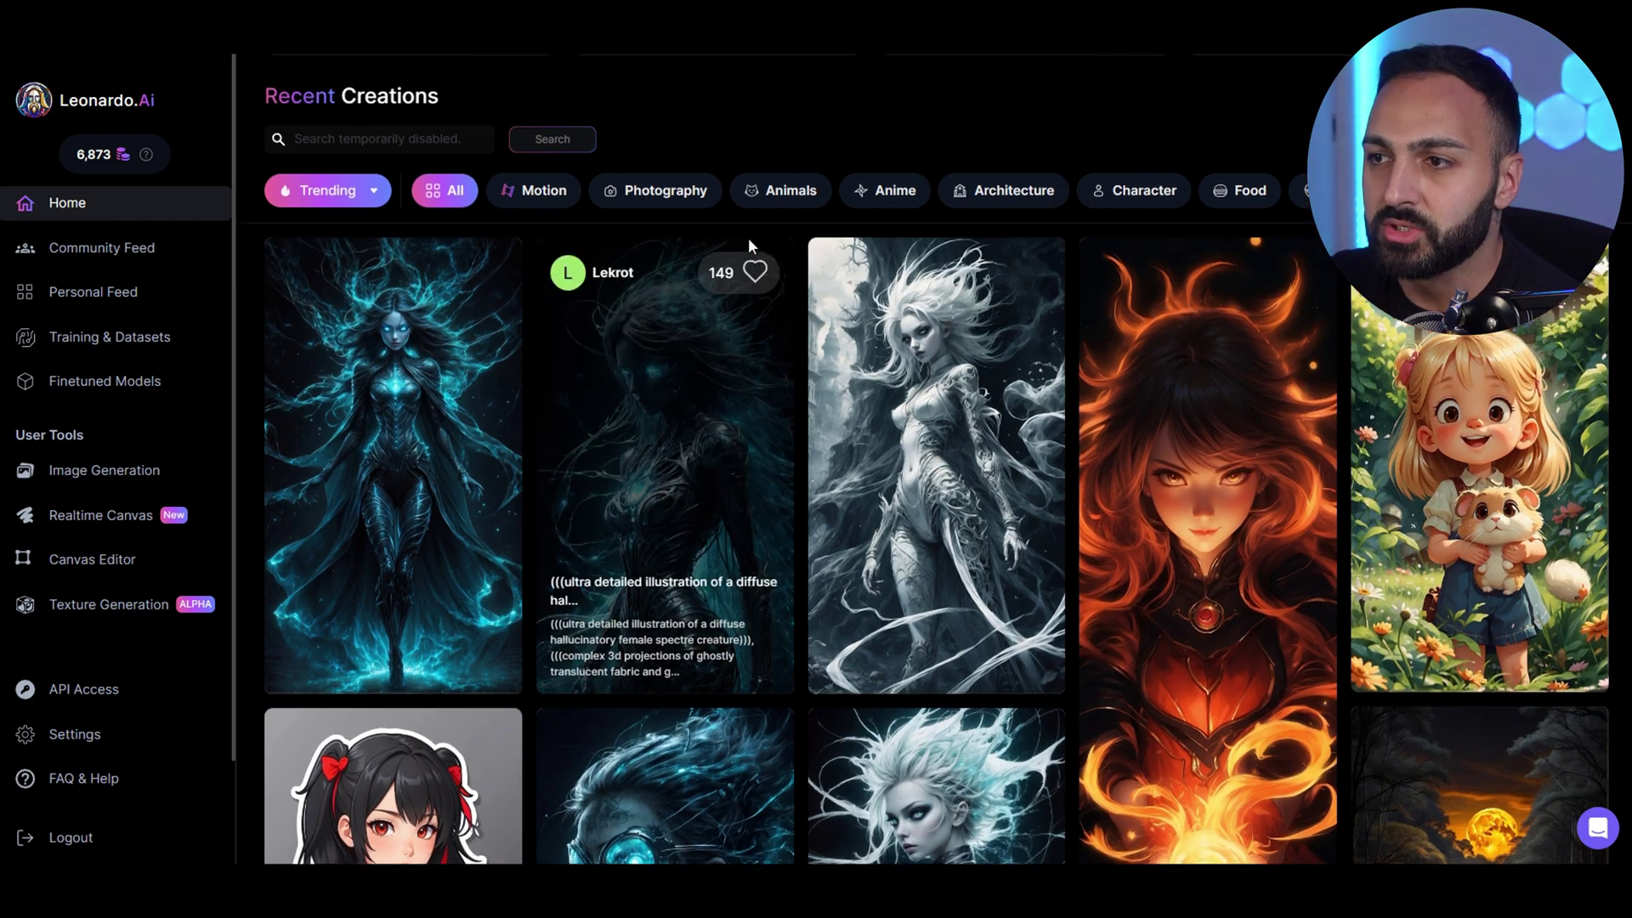
click(545, 211)
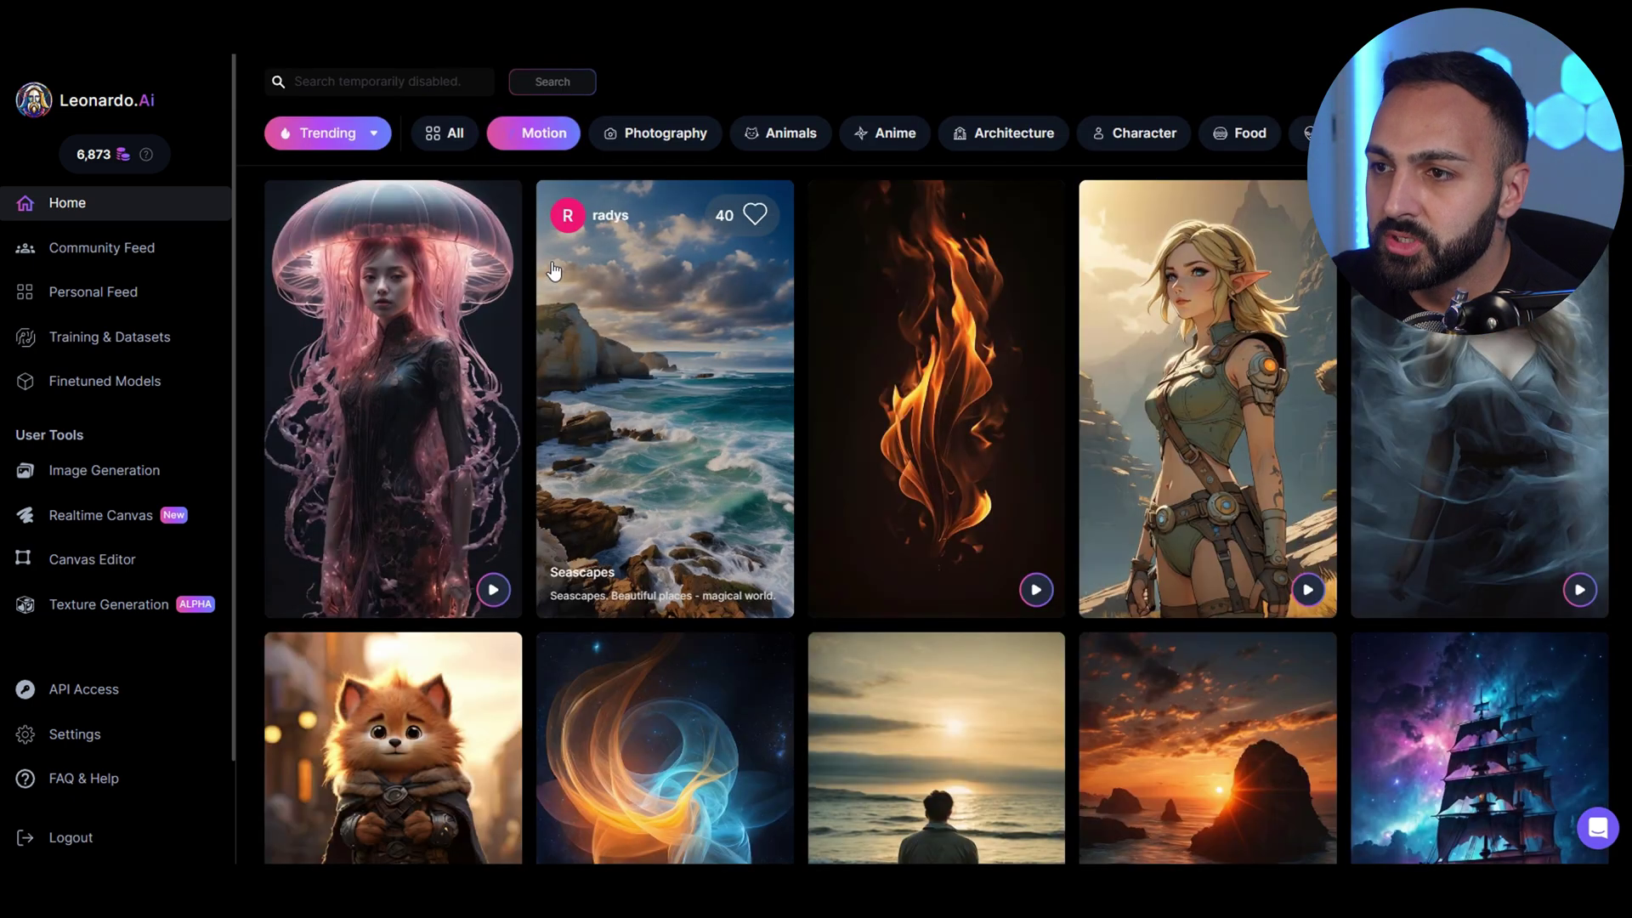
- Sort the community motion creations by New and switch the feed from Motion to another category filter
click(373, 135)
click(343, 194)
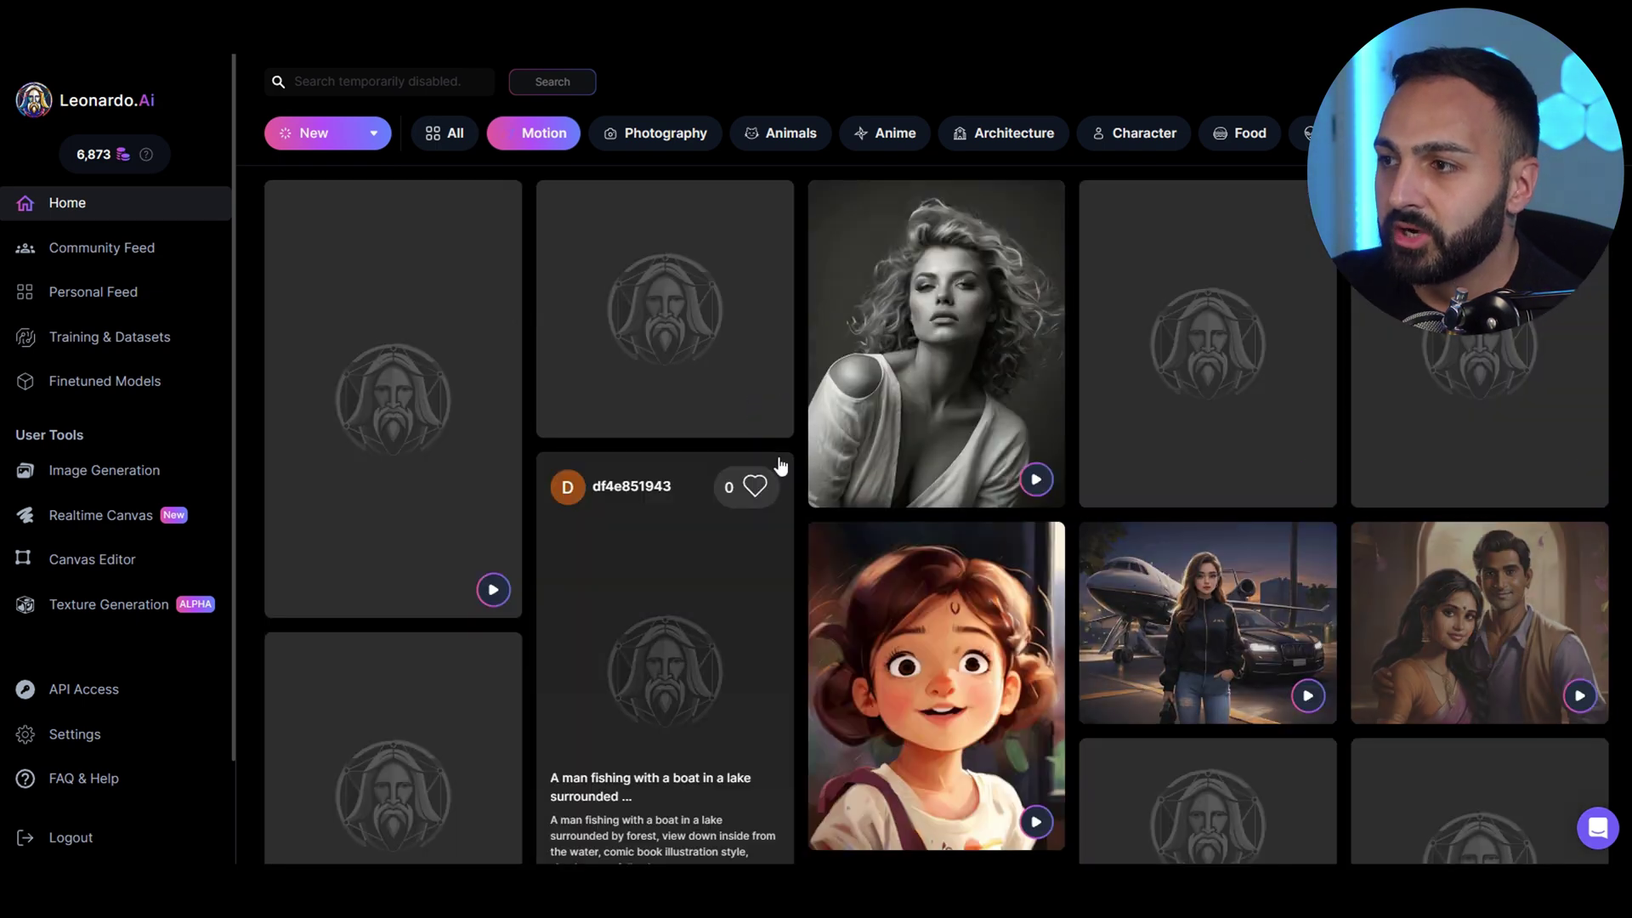
scroll(1331, 527, up, 3)
click(1331, 510)
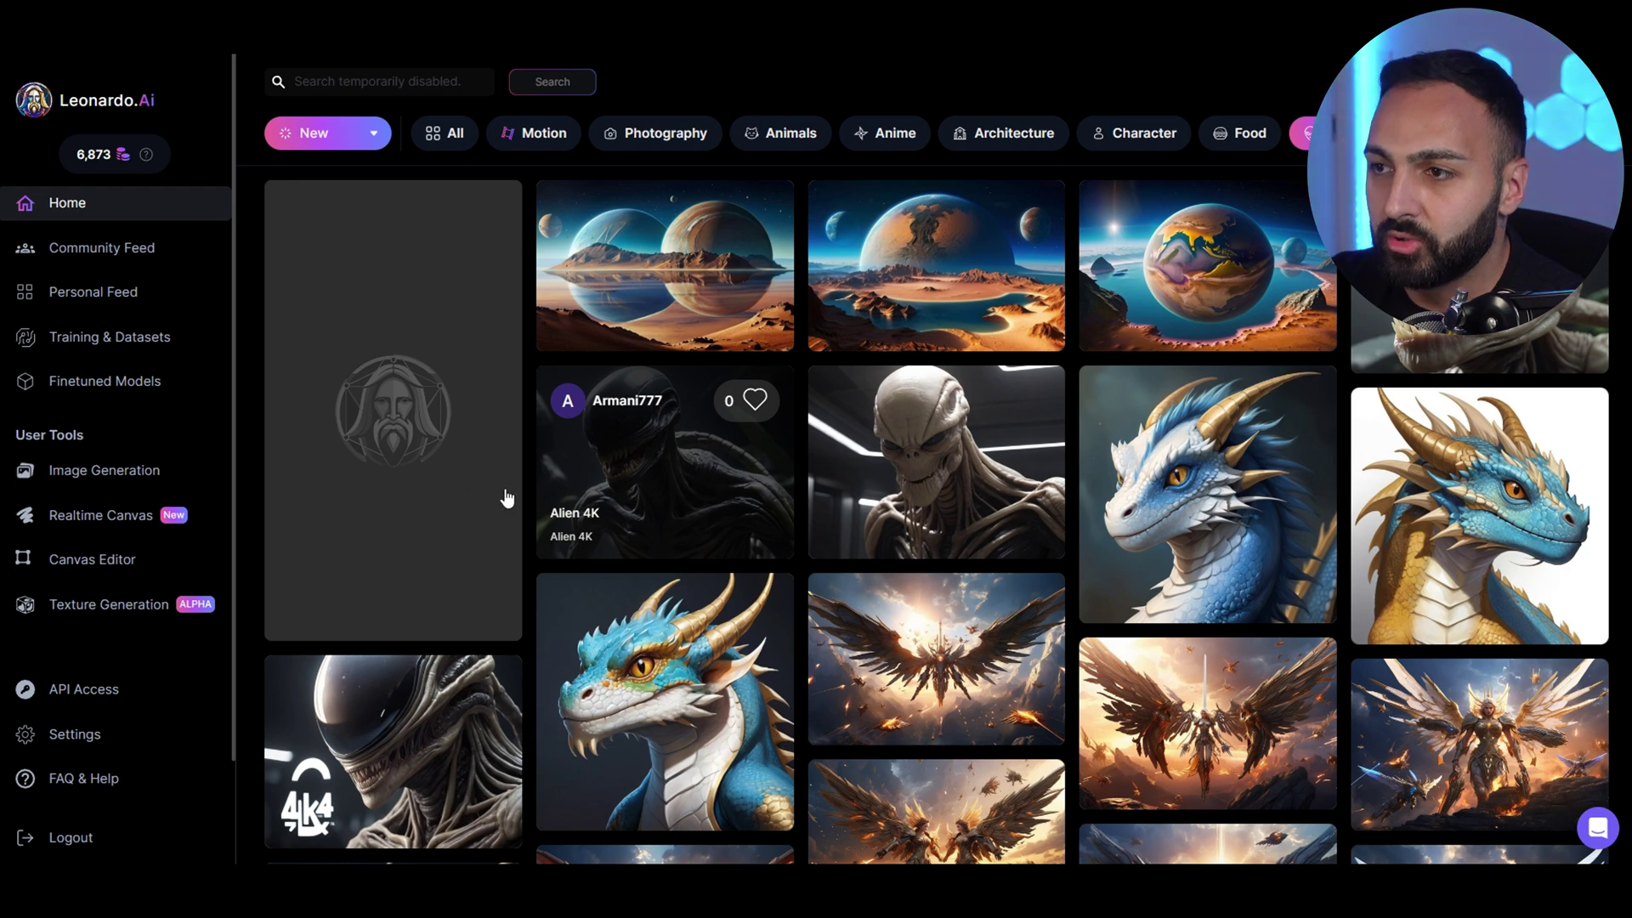
- Open the community image of an astronaut looking at the Earth from the moon and check its Image2Motion settings without generating
scroll(442, 476, down, 10)
click(442, 459)
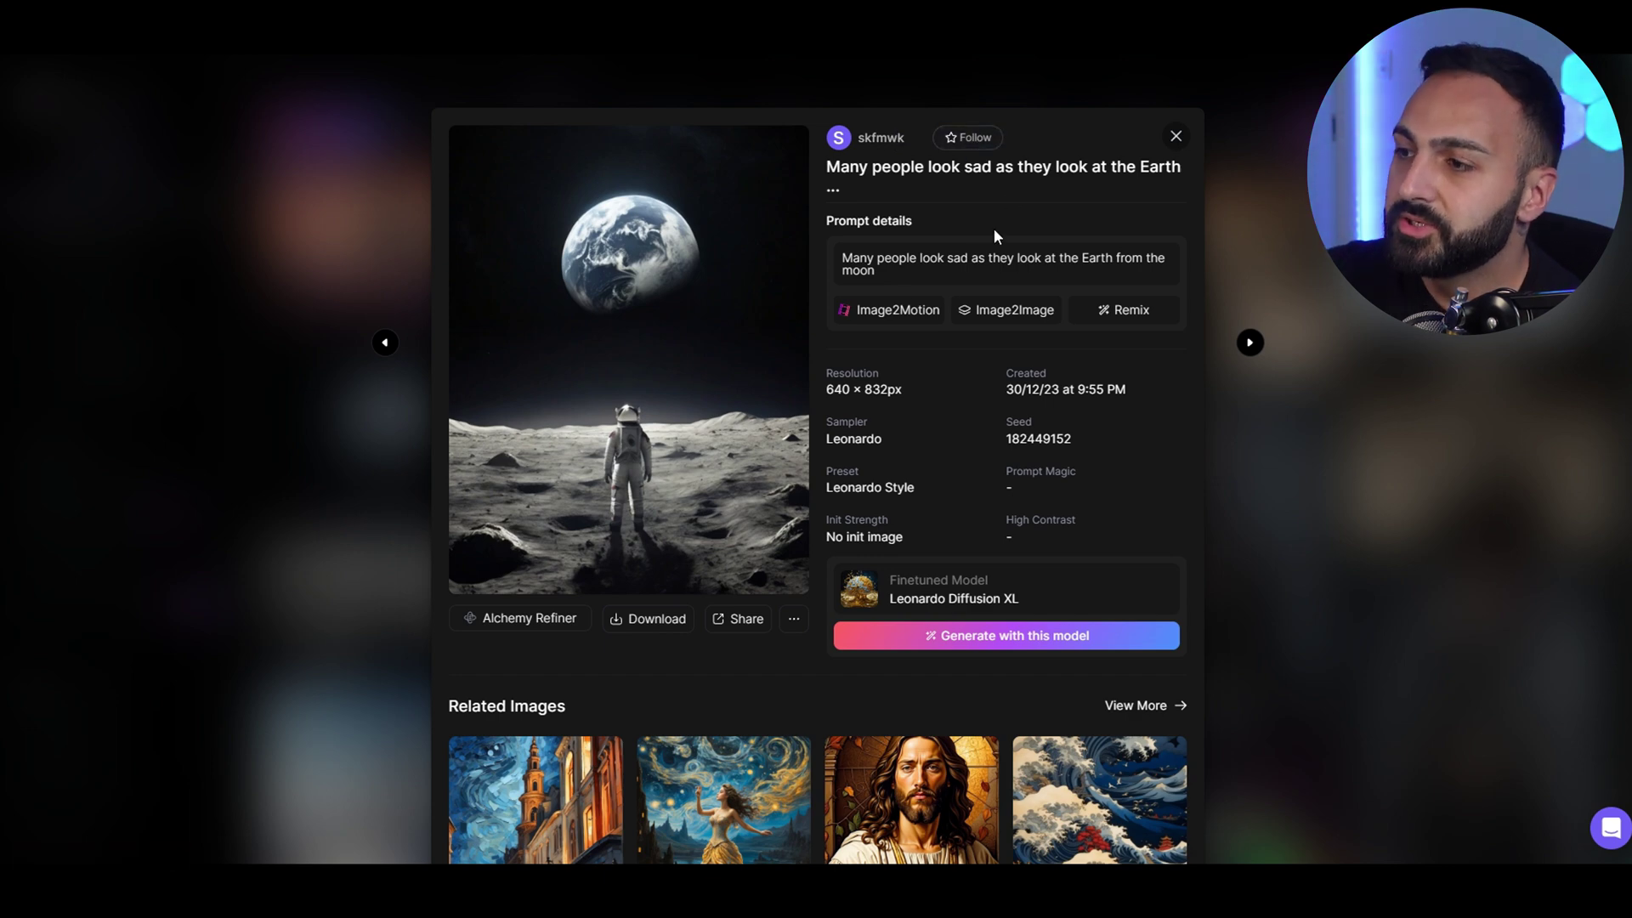
click(888, 311)
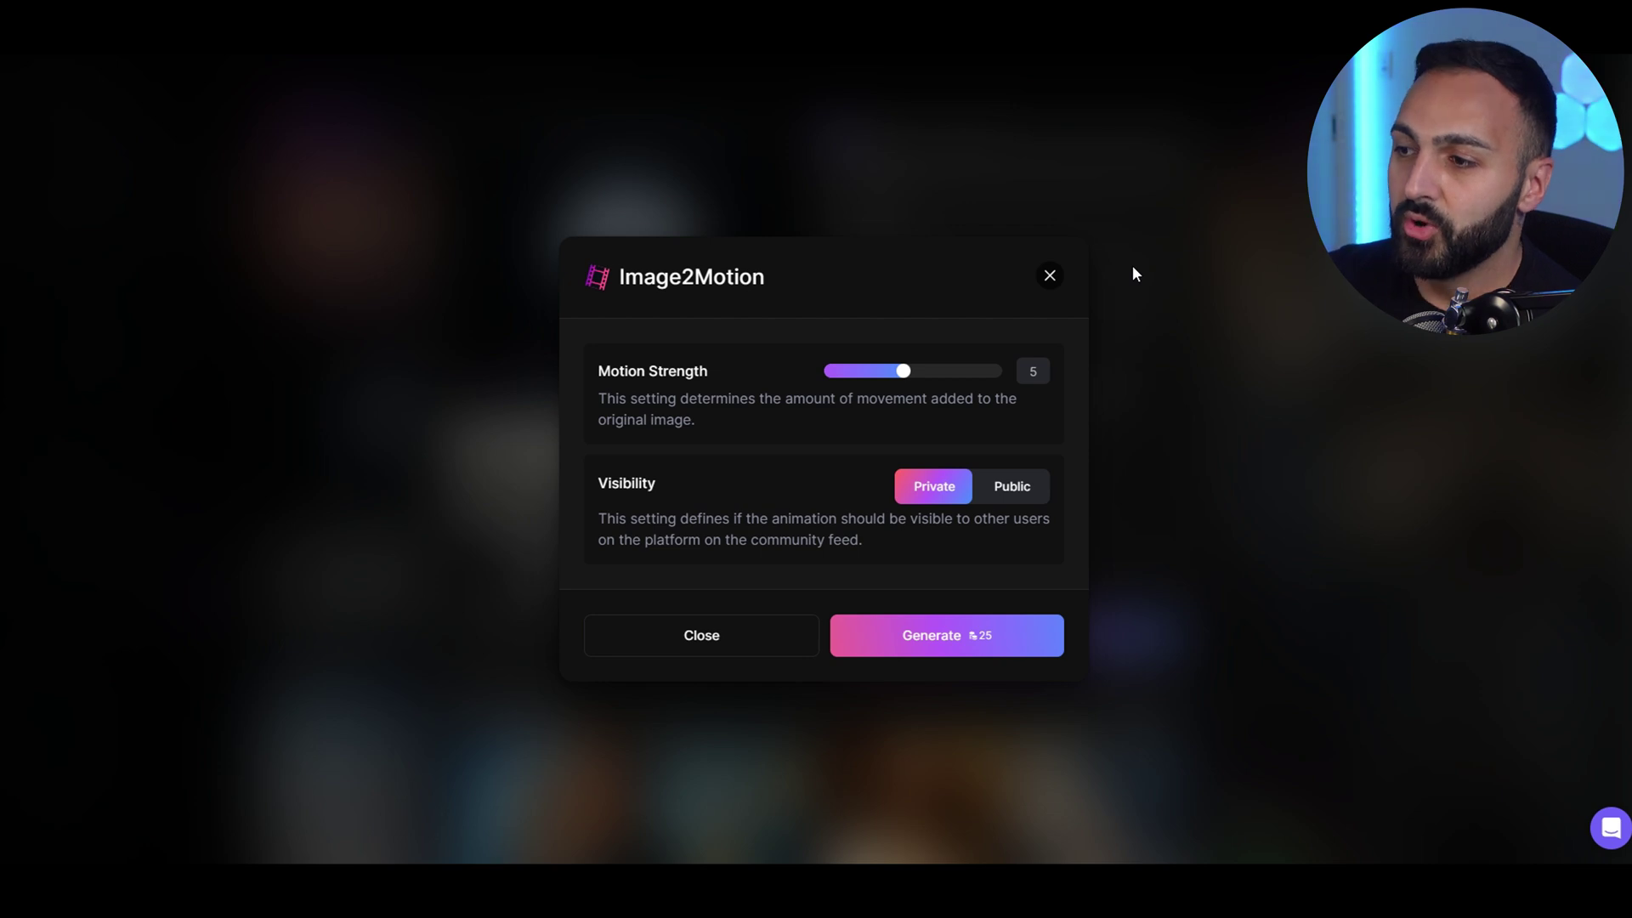
click(1051, 277)
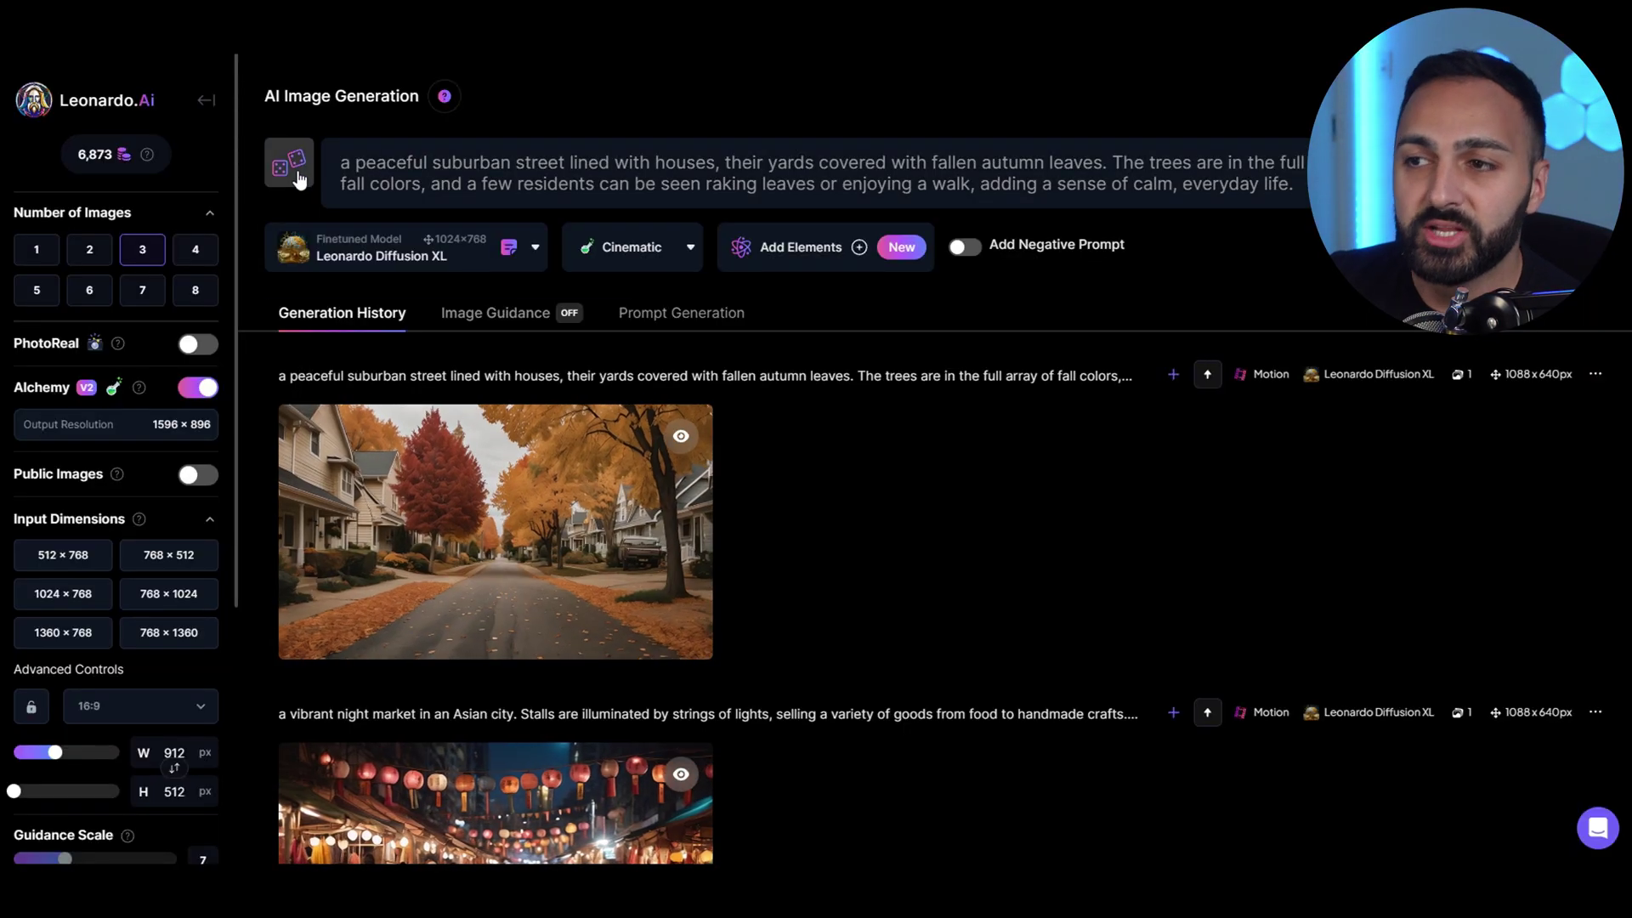
- Run the built-in prompt generator on the peaceful suburban autumn street prompt in AI Image Generation
click(295, 170)
click(408, 208)
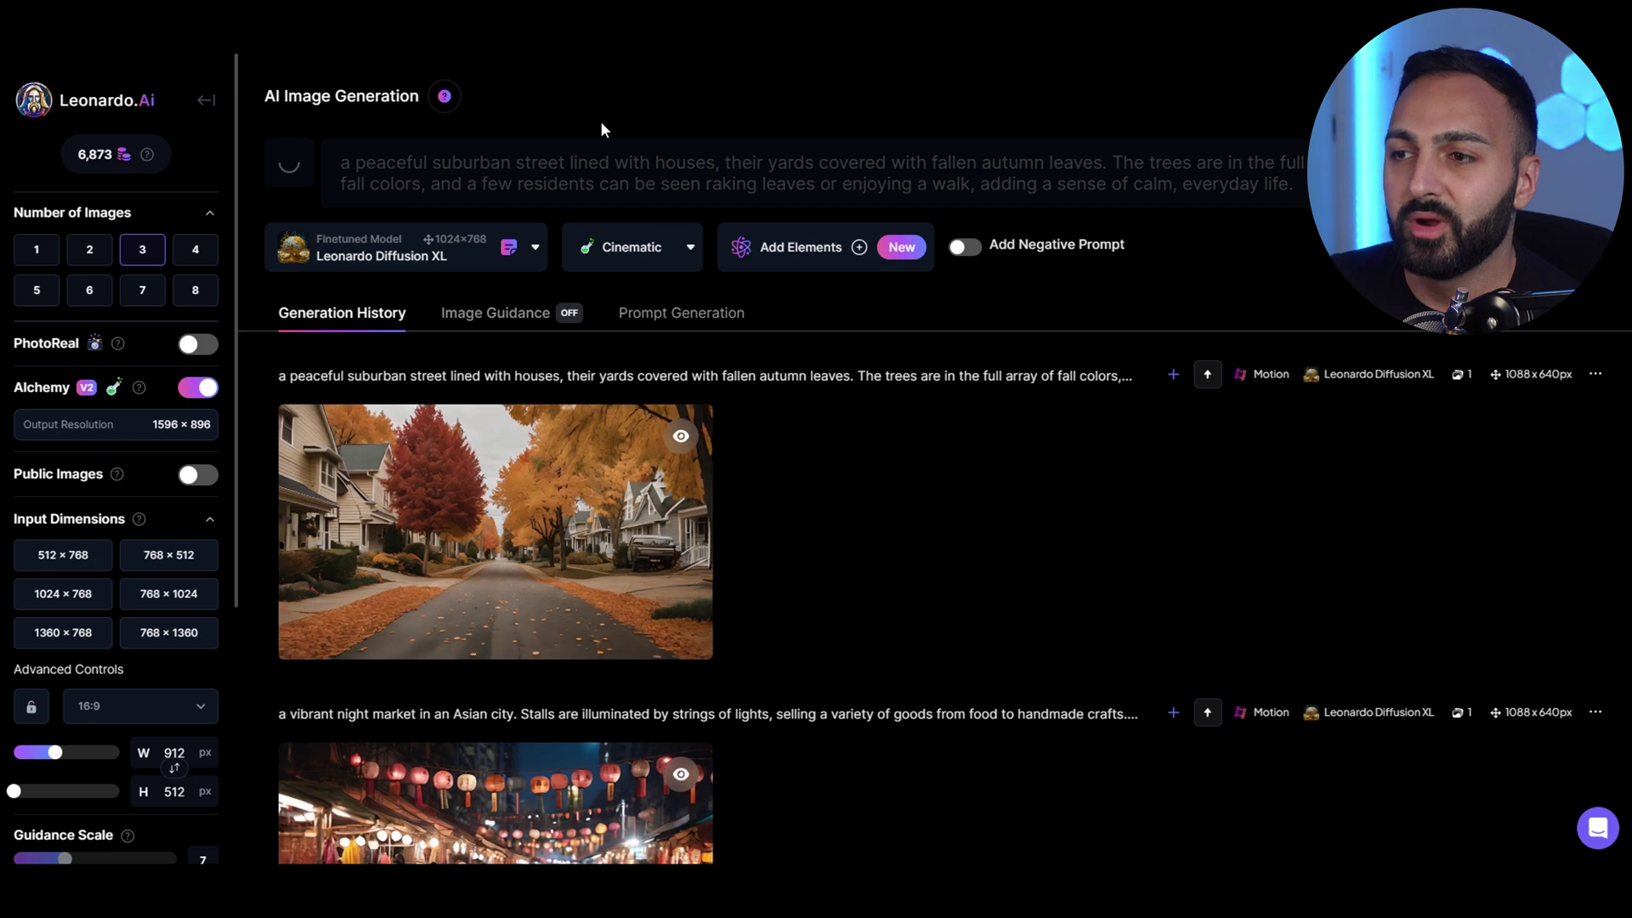